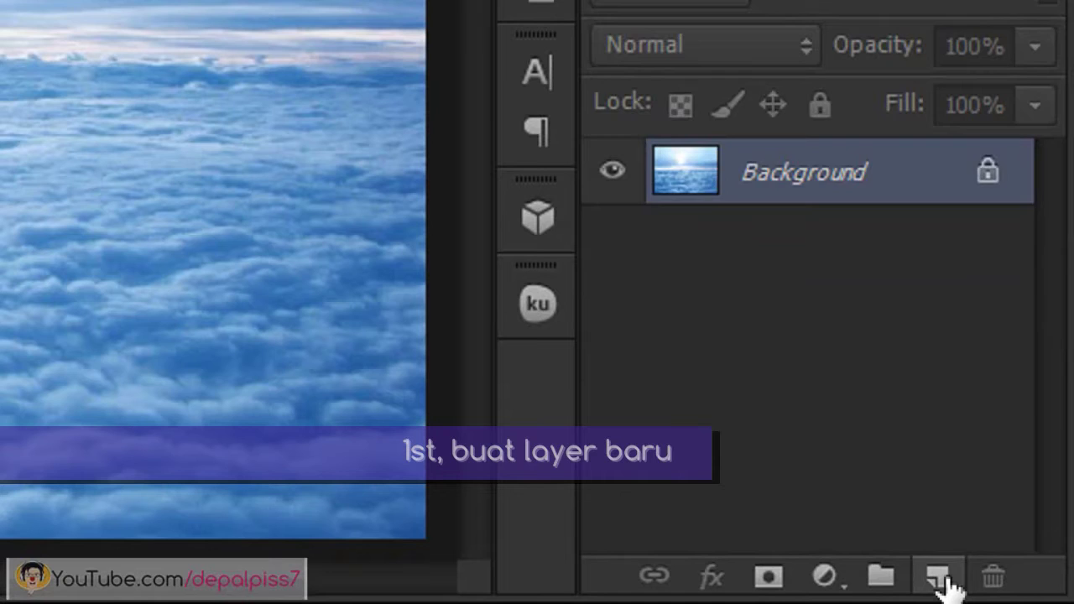
Step: Add a new Layer 1 and set the regular brush to size 230 at 35% opacity
click(940, 579)
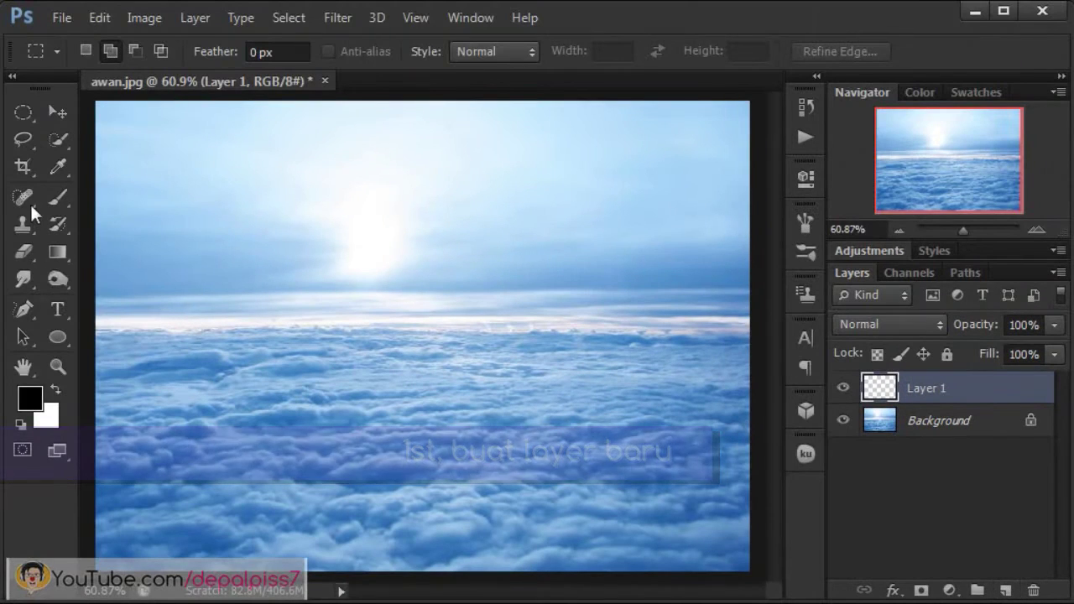
click(54, 200)
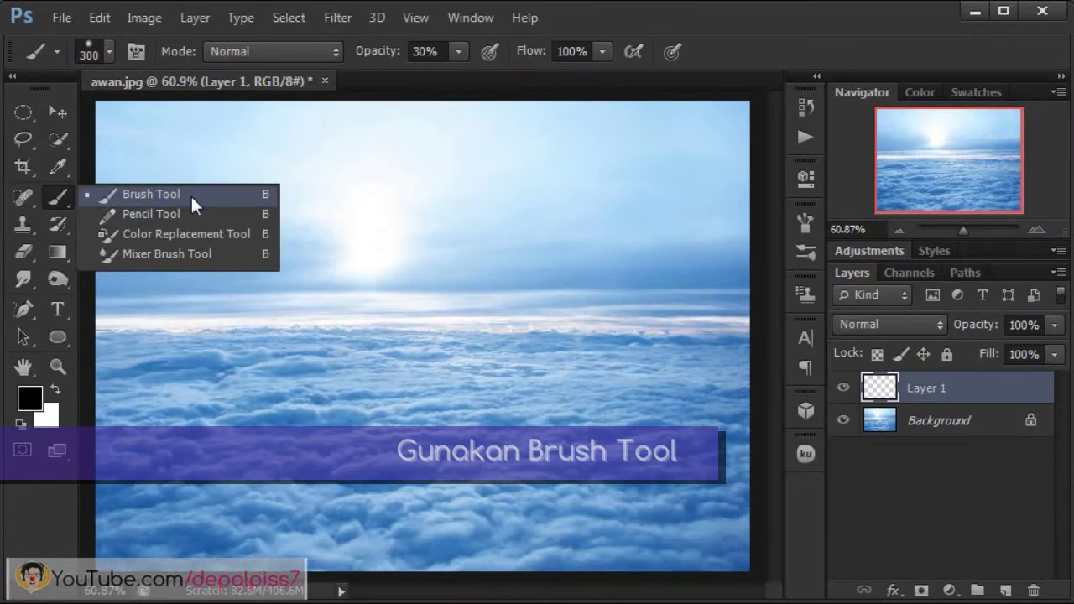
click(192, 198)
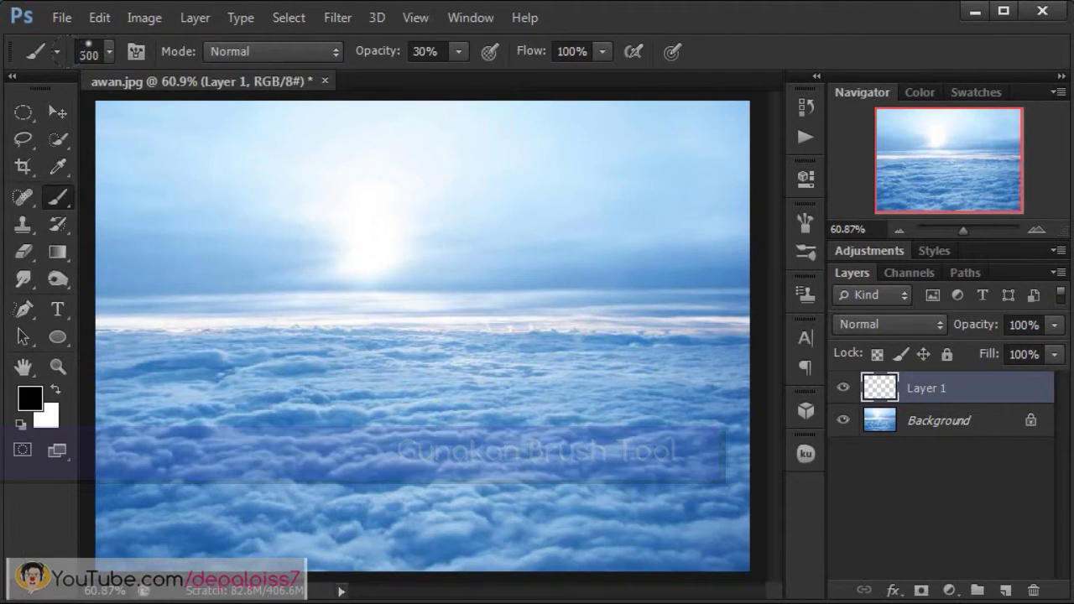
key(bracketleft)
key(bracketleft)
click(108, 53)
text(230)
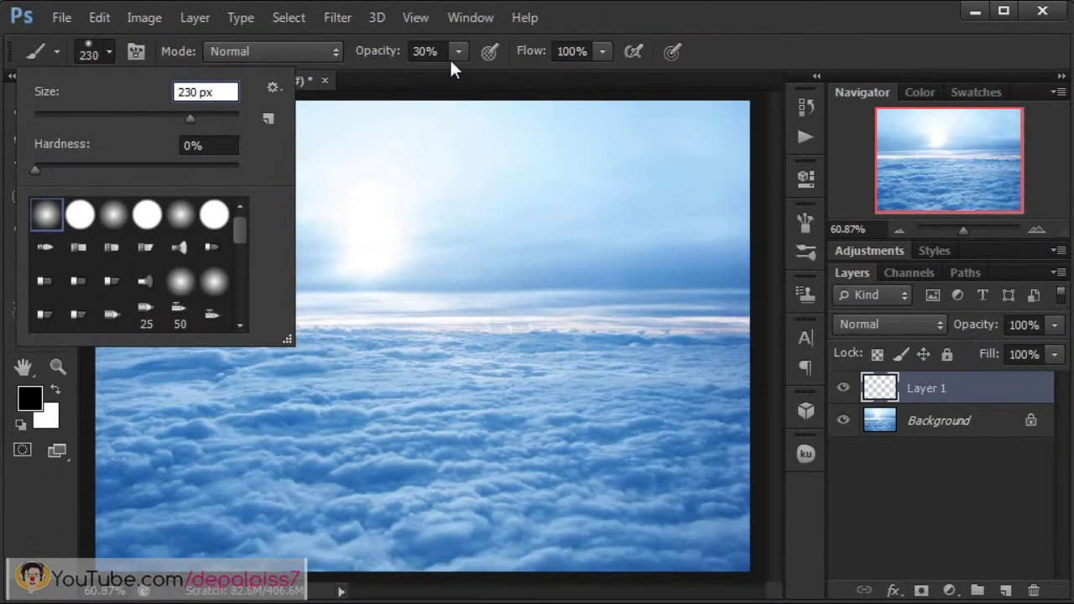
click(428, 52)
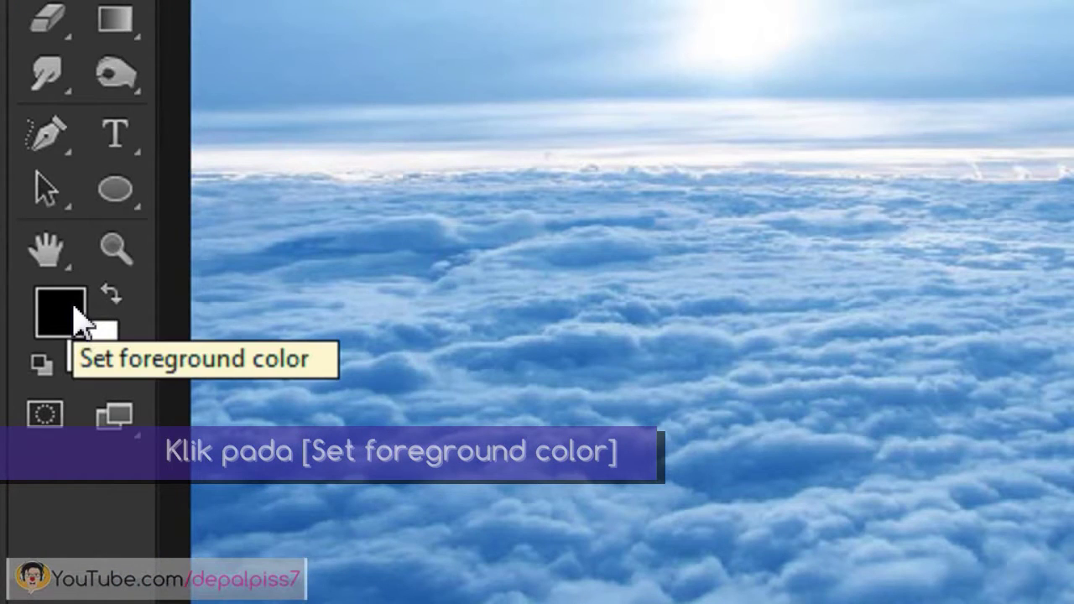
Step: Set the foreground colour to yellow #b6a300
click(76, 315)
click(737, 481)
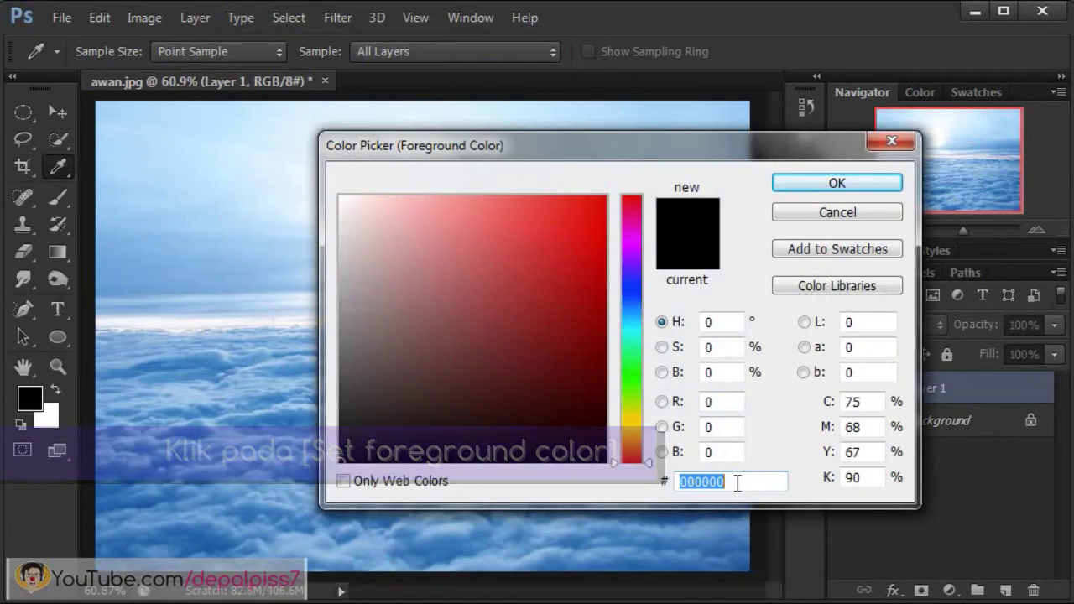
text(b6a300)
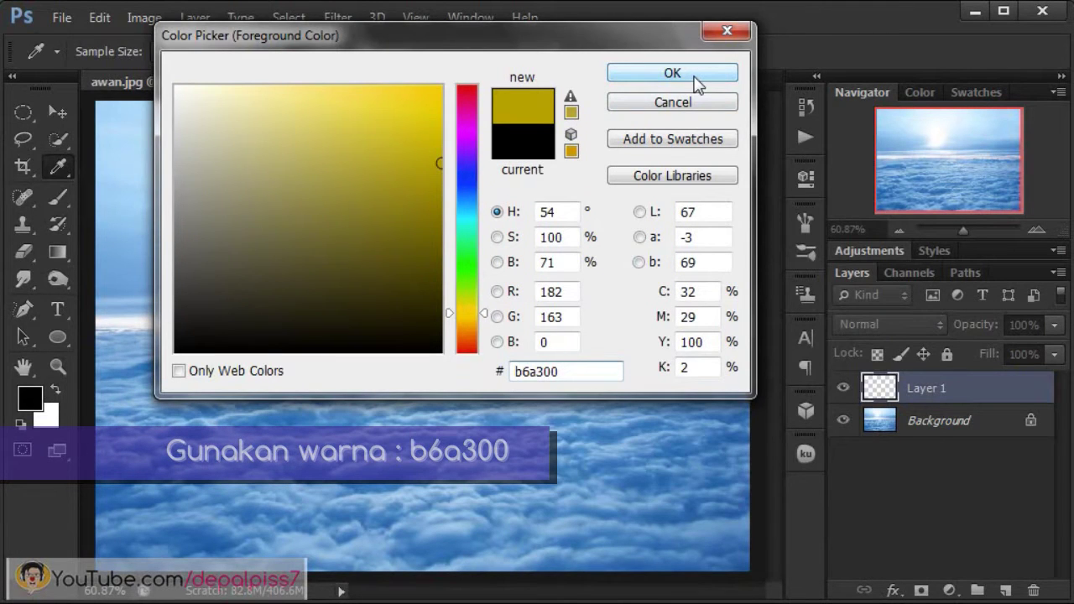
click(693, 77)
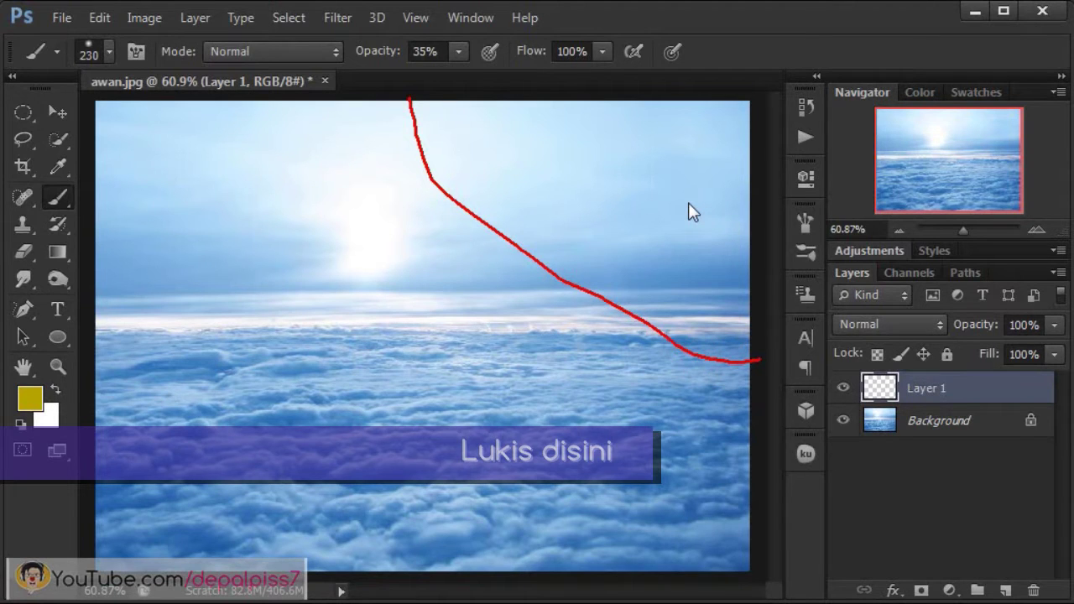
Step: Paint yellow over the sun and upper-right sky on Layer 1 and blend it in Divide mode
click(382, 139)
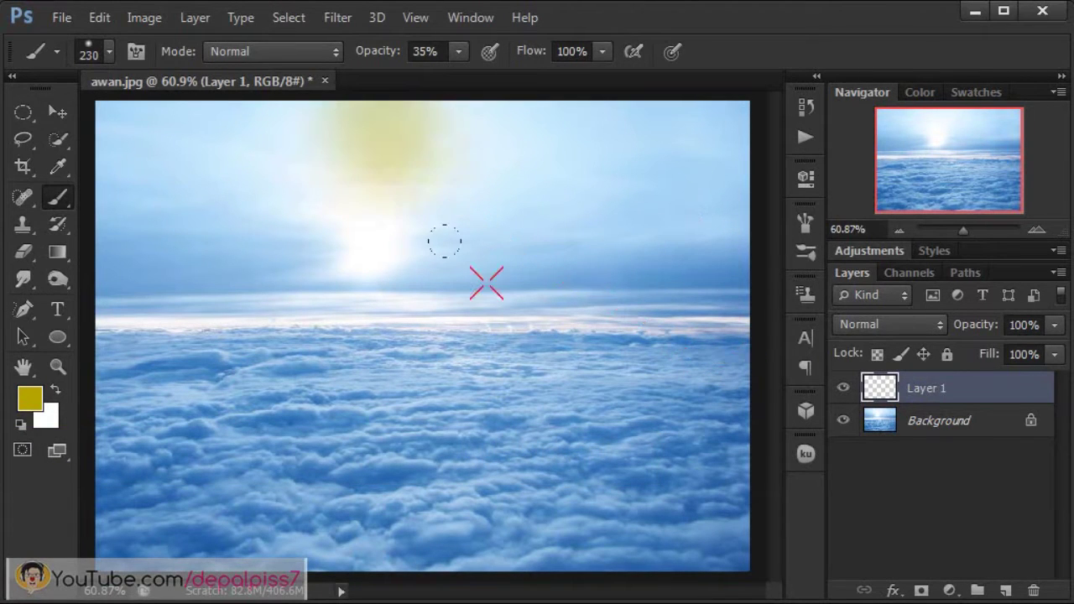
drag(445, 242, 696, 109)
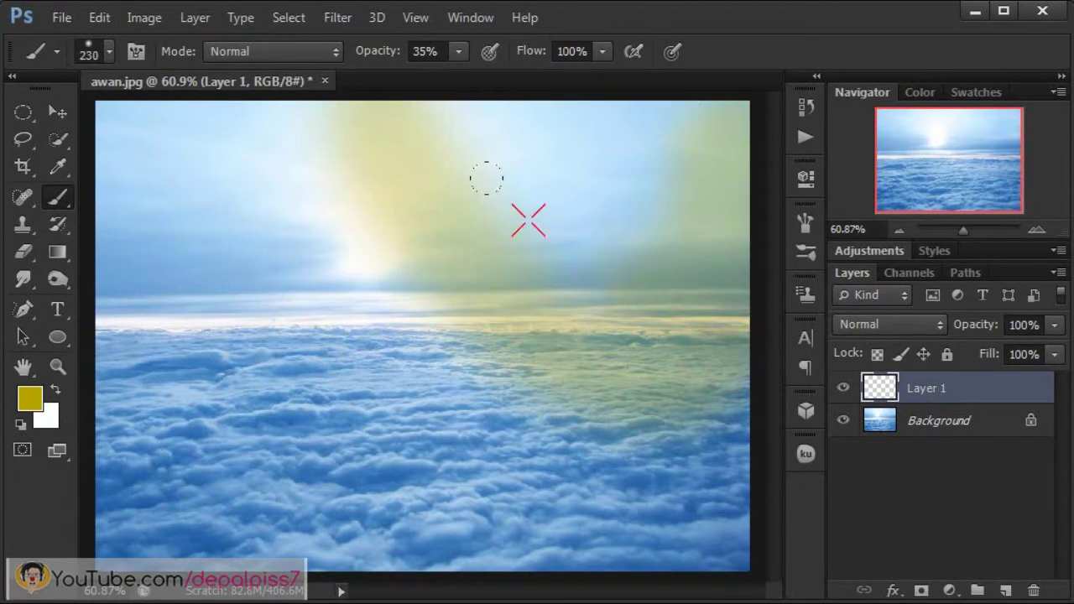
drag(487, 178, 597, 84)
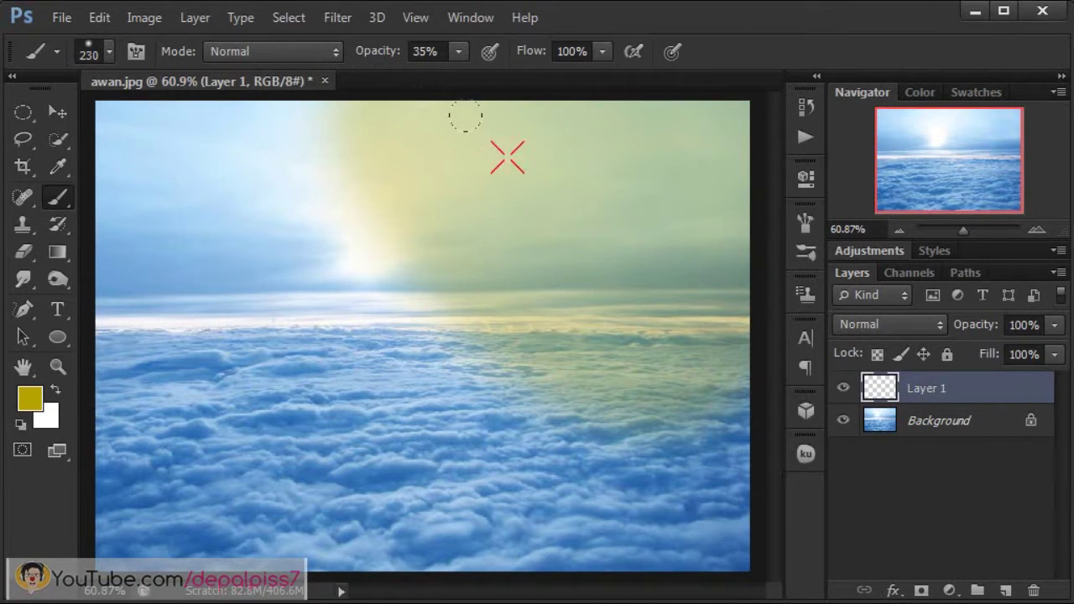
click(907, 323)
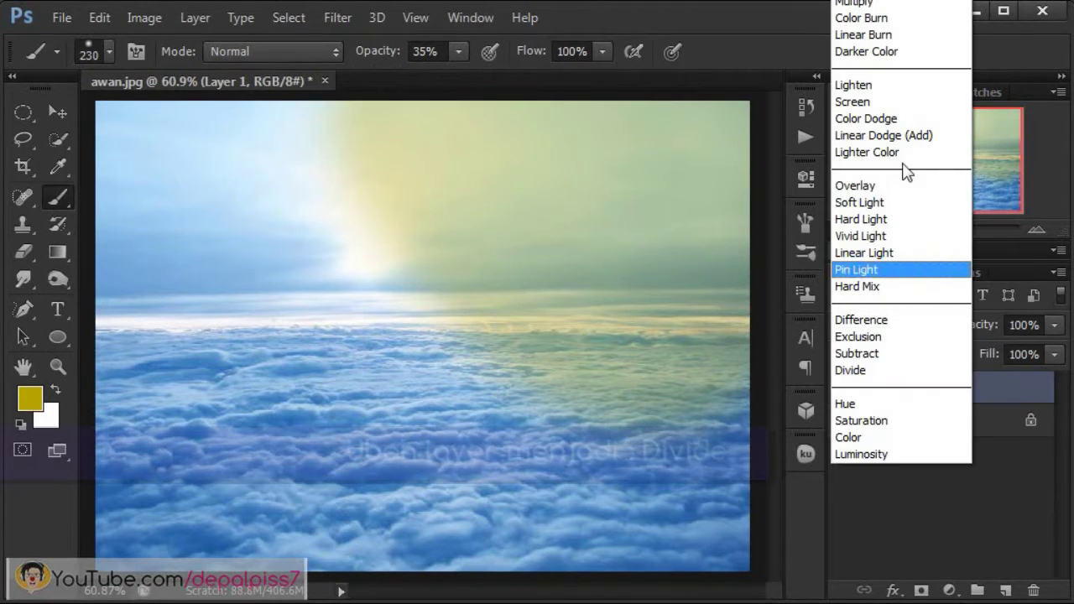
click(886, 373)
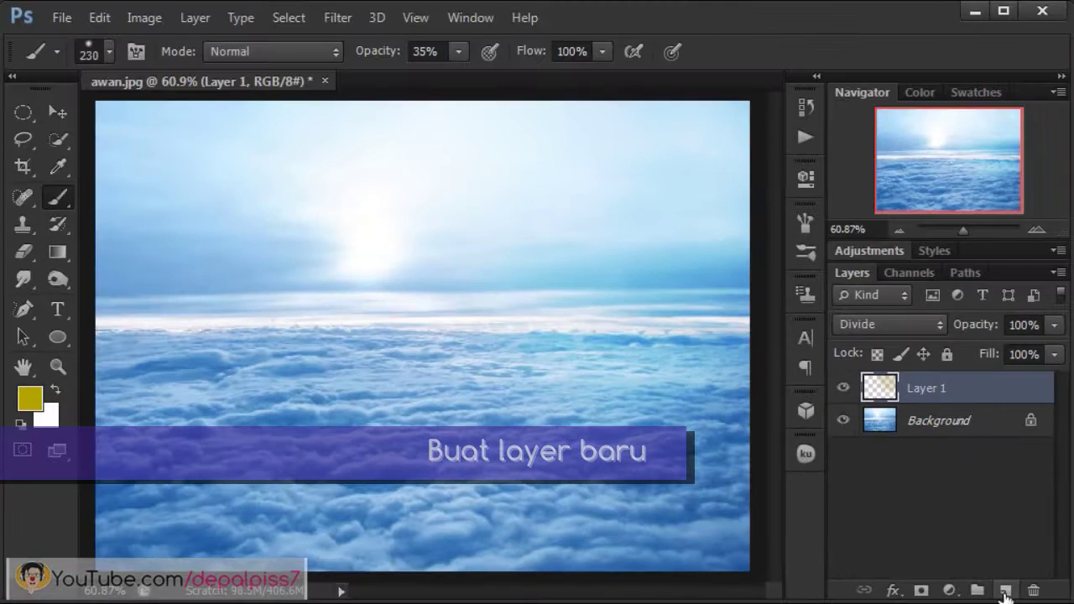
Step: Add Layer 2, set the foreground to bright yellow #ffe400, and select the regular Brush Tool
click(1004, 591)
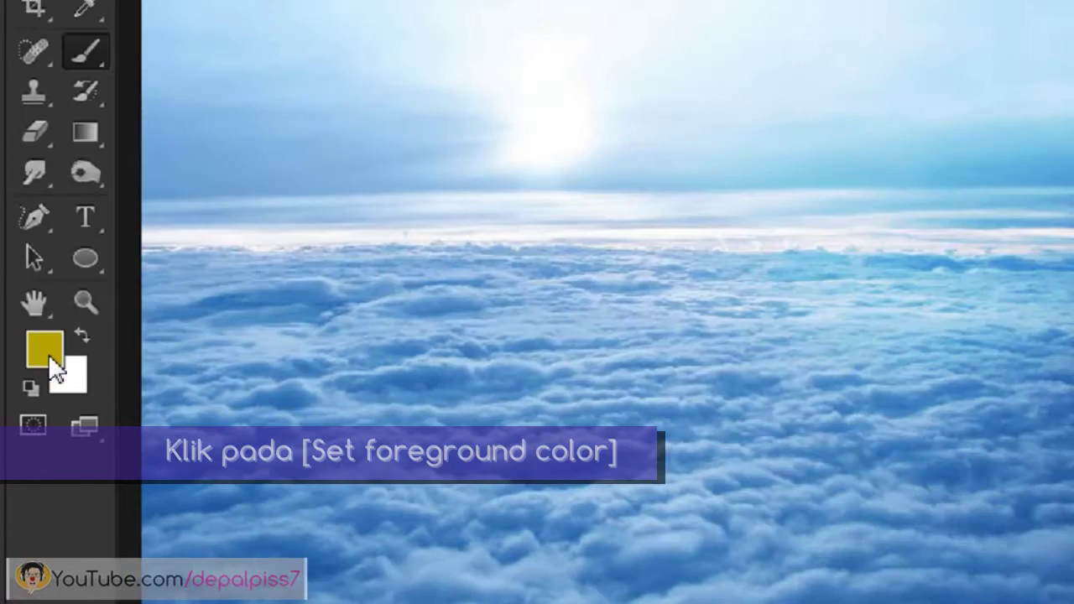
click(74, 317)
double_click(579, 372)
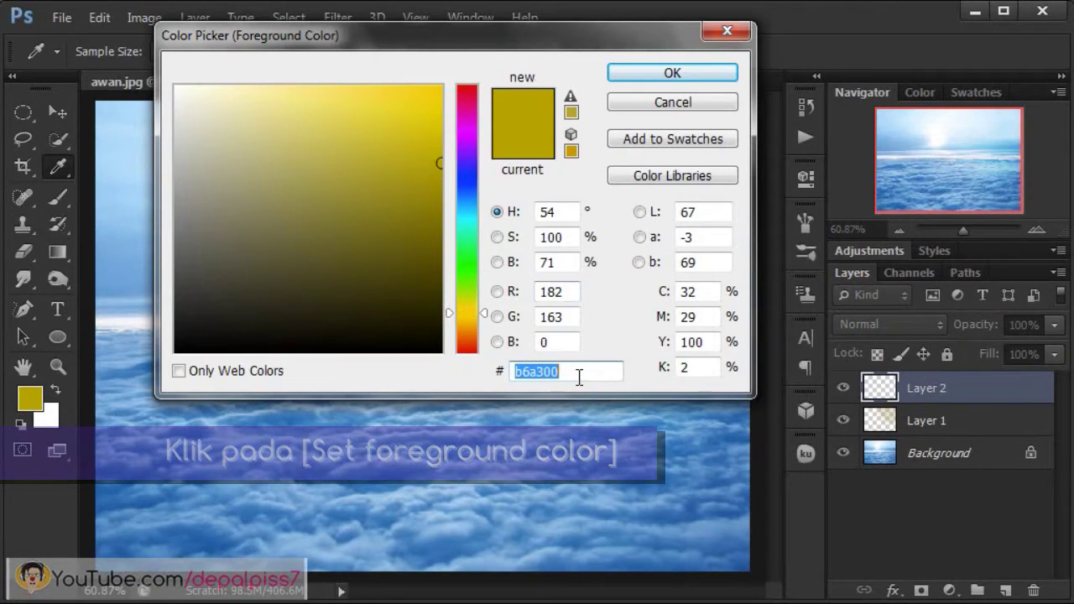
text(ffe400)
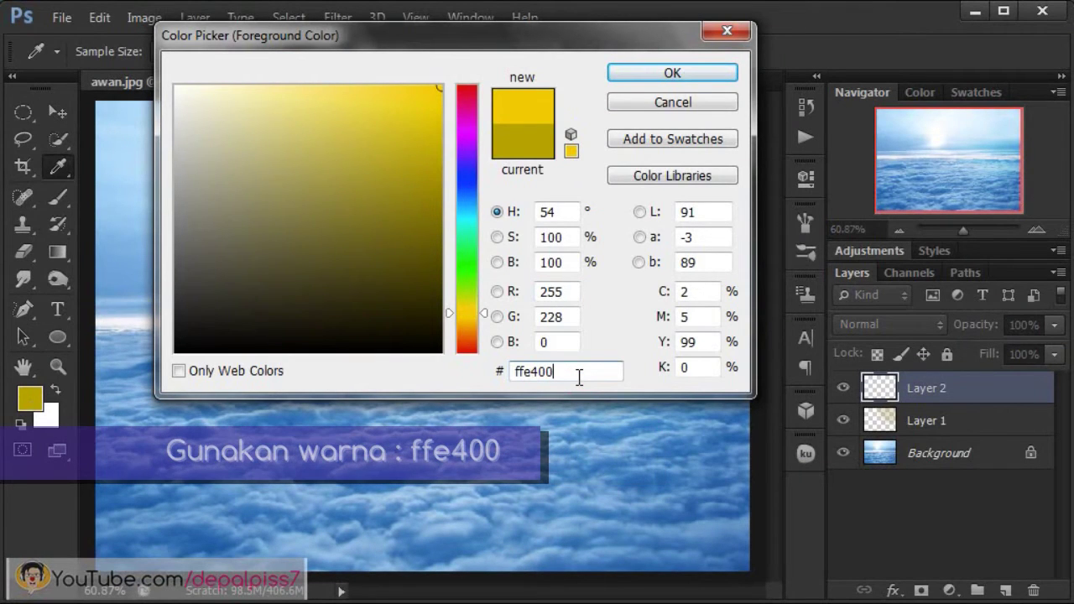
click(691, 74)
key(b)
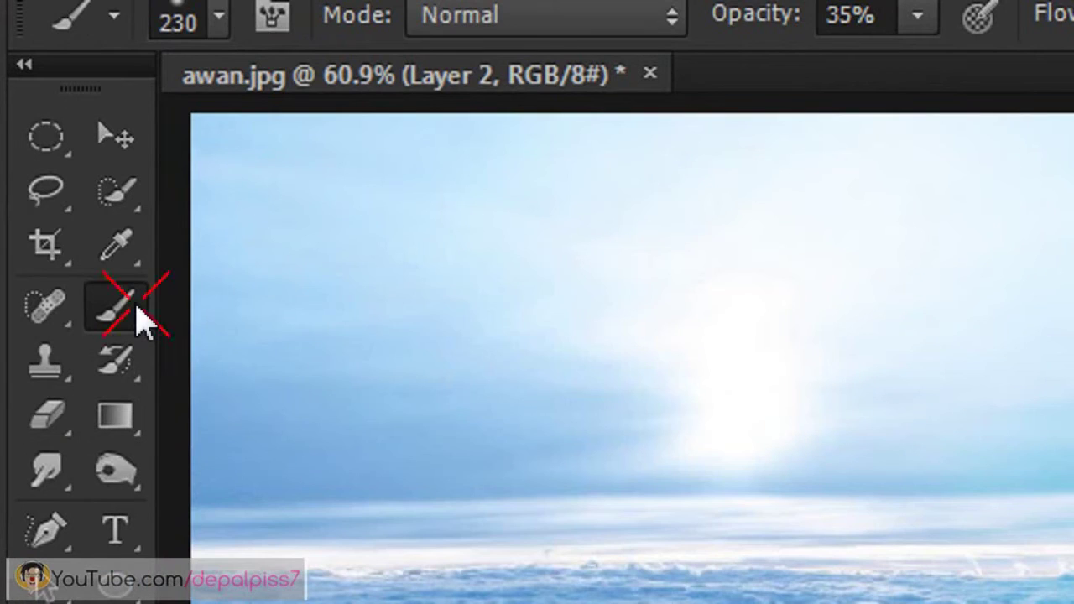
right_click(137, 307)
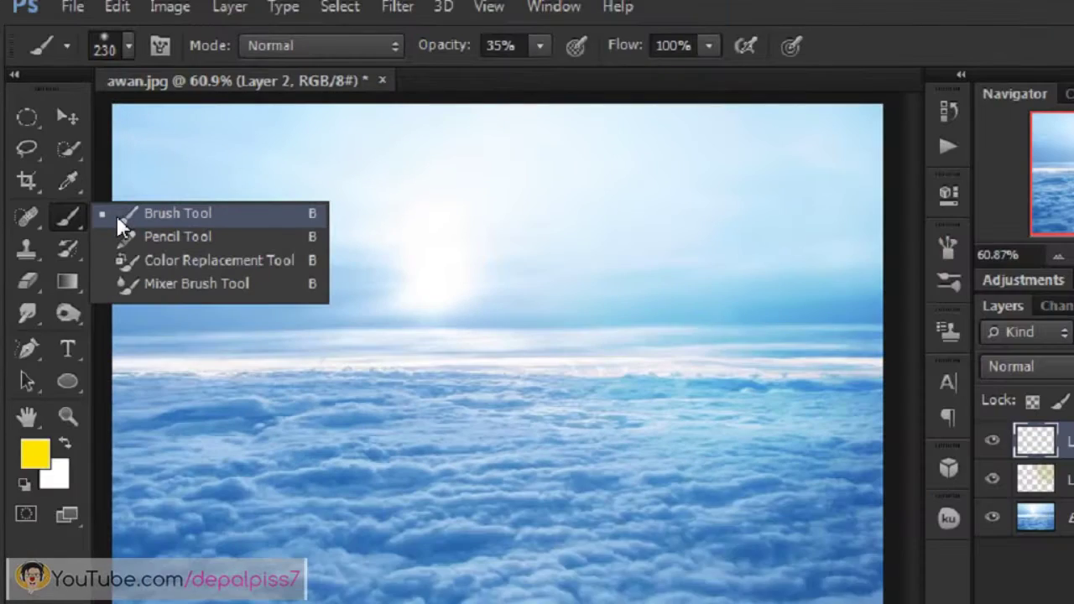
click(205, 321)
text(40)
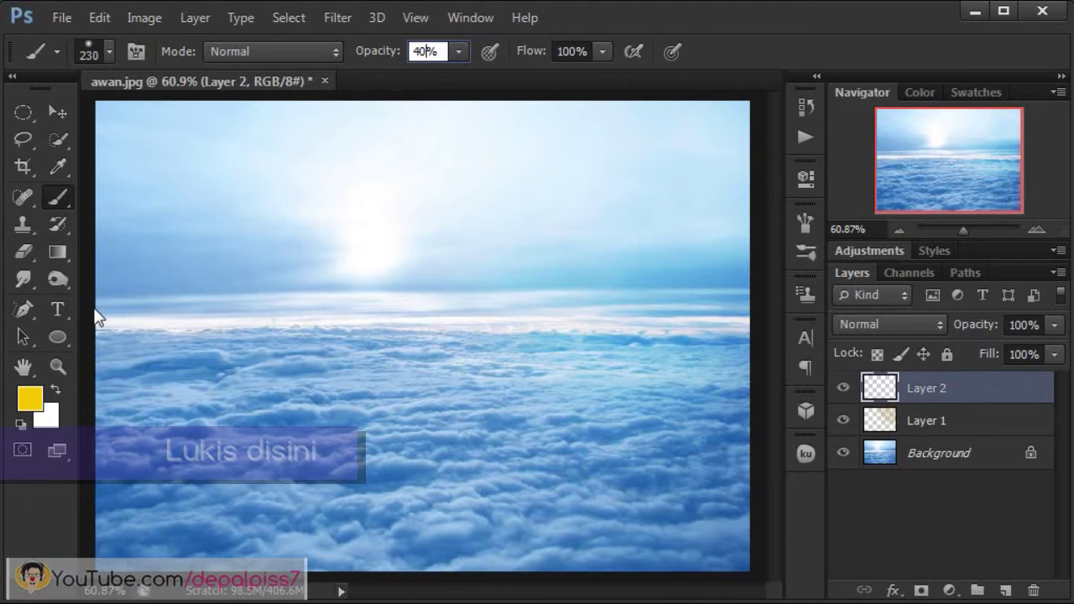
Step: Brush yellow across the horizon and lower clouds on Layer 2 and set it to Divide
mouse_move(252, 312)
mouse_down()
mouse_move(698, 314)
mouse_move(746, 590)
mouse_up()
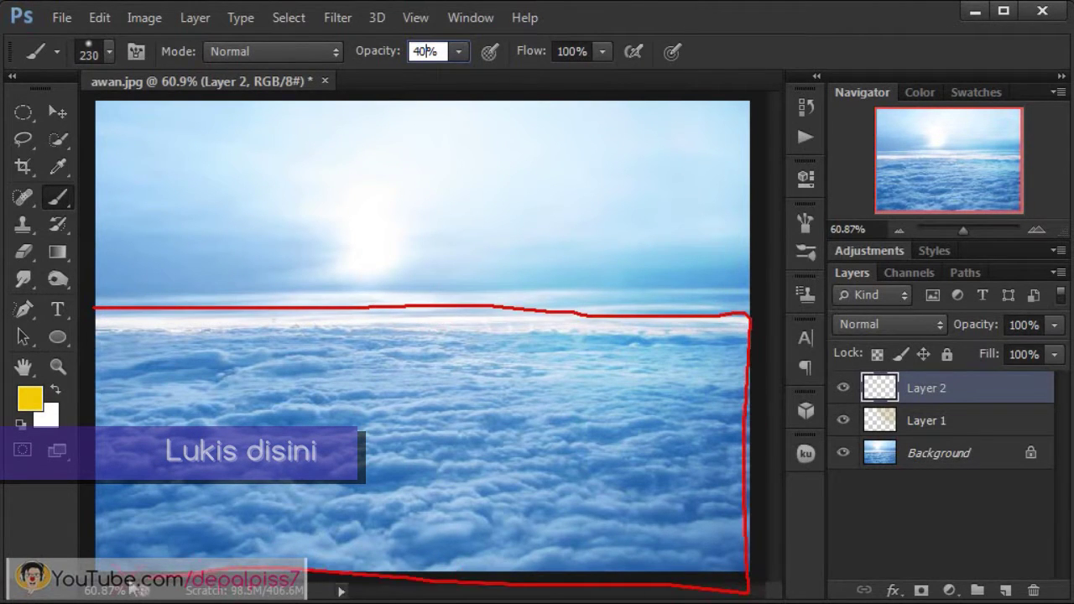
drag(138, 589, 99, 300)
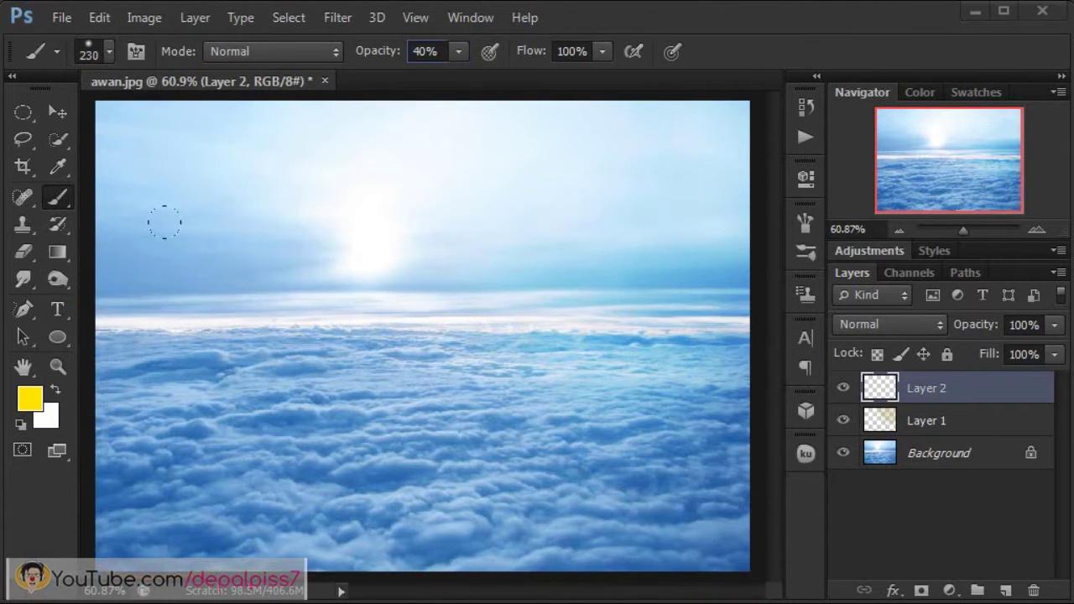
drag(504, 327, 395, 331)
mouse_move(273, 299)
mouse_down()
mouse_move(96, 300)
mouse_move(706, 305)
mouse_move(383, 374)
mouse_move(74, 374)
mouse_move(84, 436)
mouse_up()
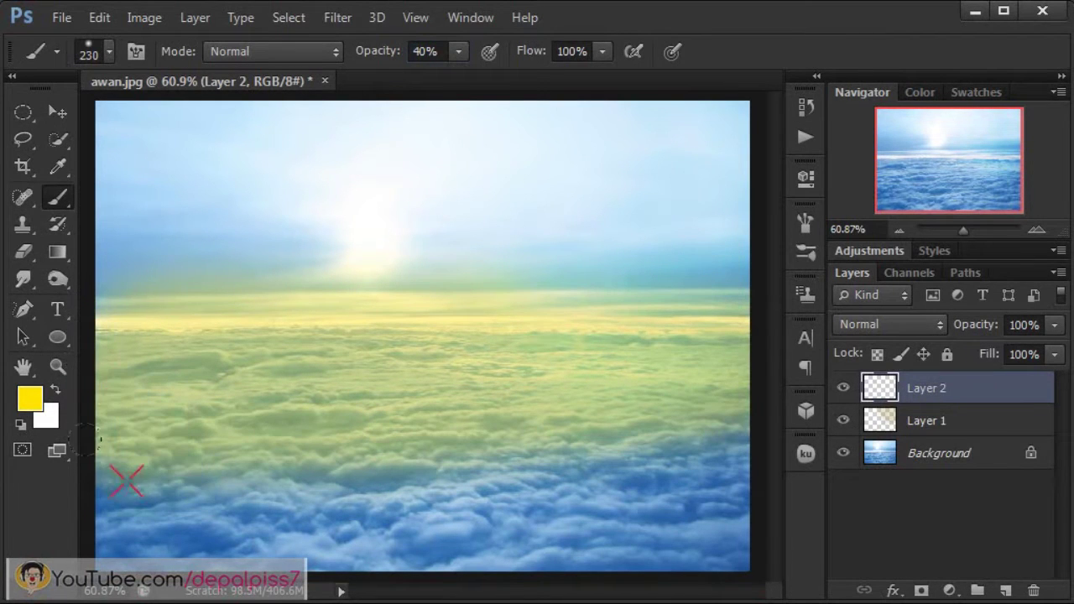
mouse_move(126, 480)
mouse_down()
mouse_move(132, 508)
mouse_move(470, 498)
mouse_move(746, 472)
mouse_move(436, 483)
mouse_move(111, 531)
mouse_up()
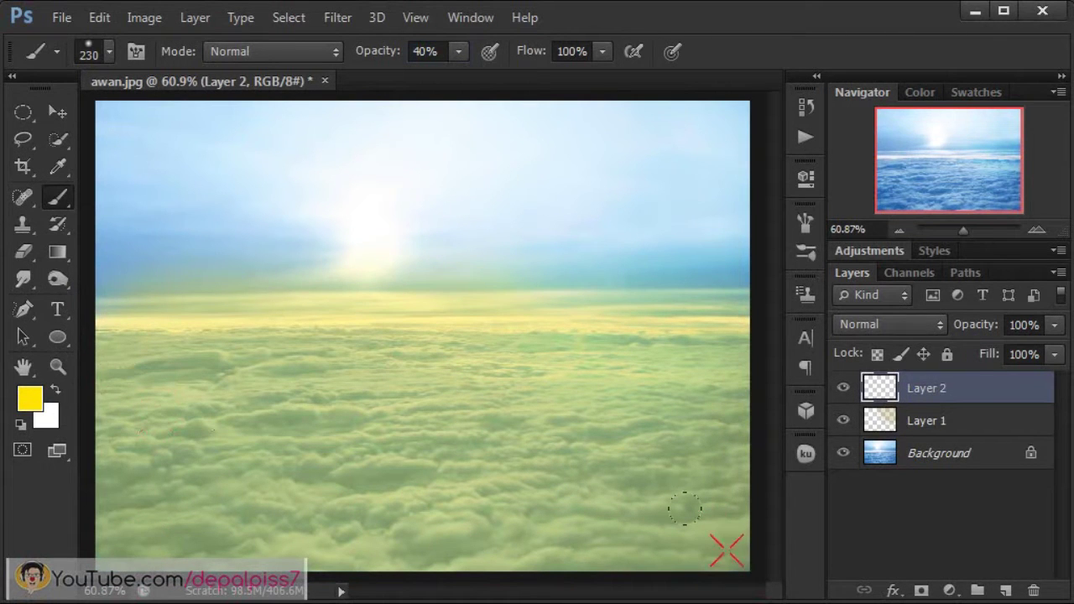
click(895, 324)
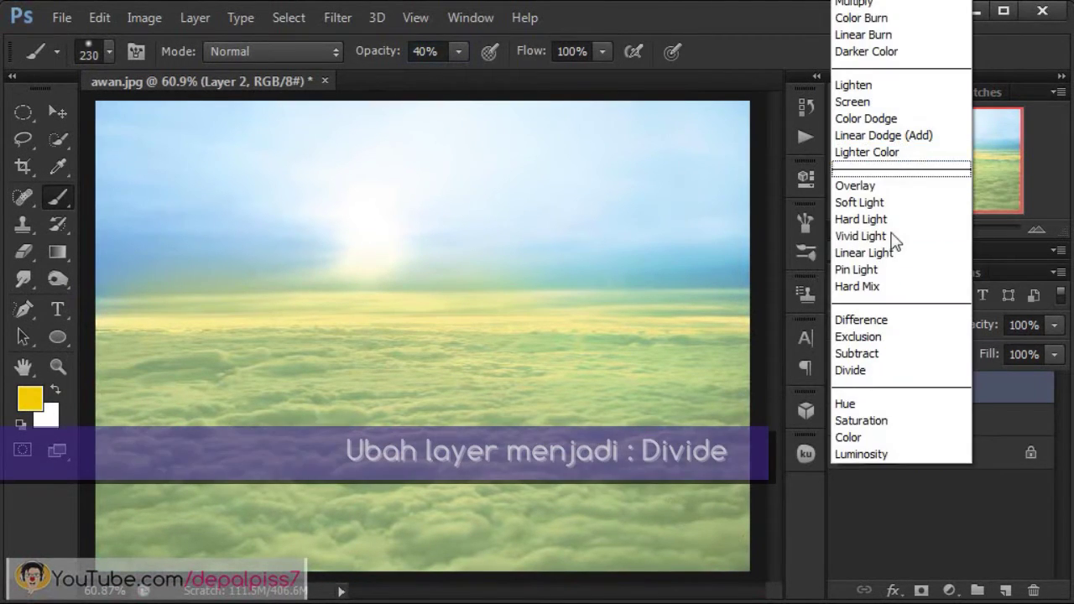
click(870, 371)
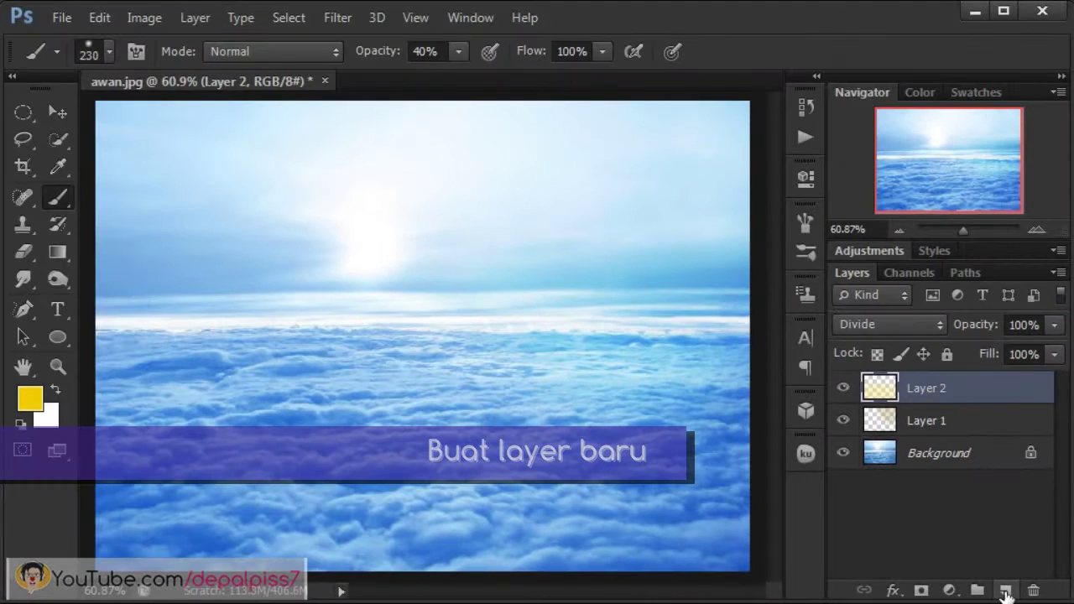
Step: Add Layer 3 and set the foreground colour to light blue #68a9f9 for the brush
click(1006, 590)
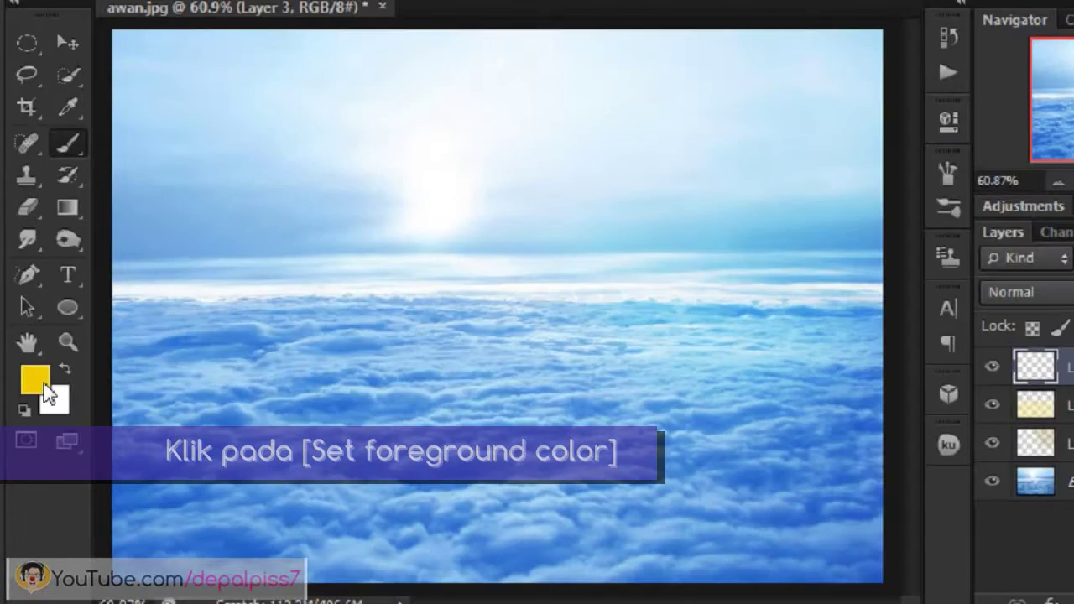
click(80, 318)
click(577, 374)
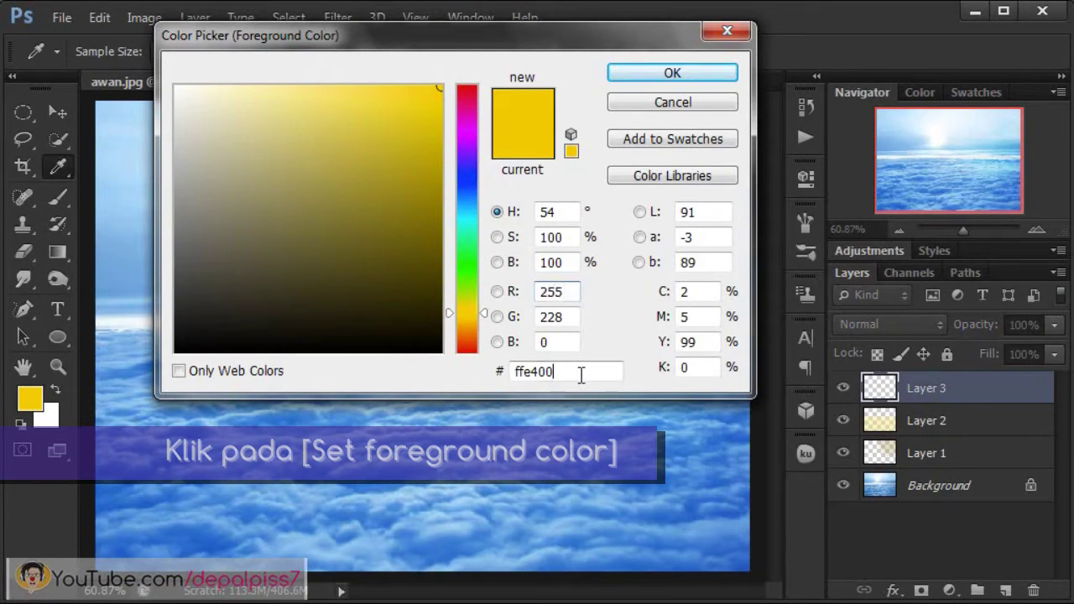
double_click(579, 374)
text(68a9f9)
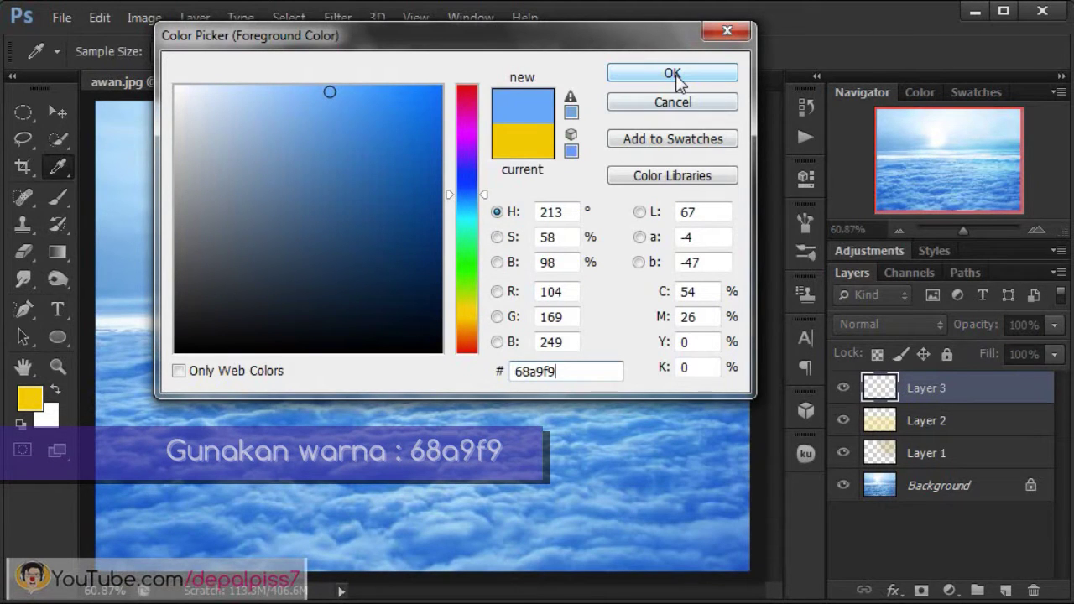
click(672, 74)
key(b)
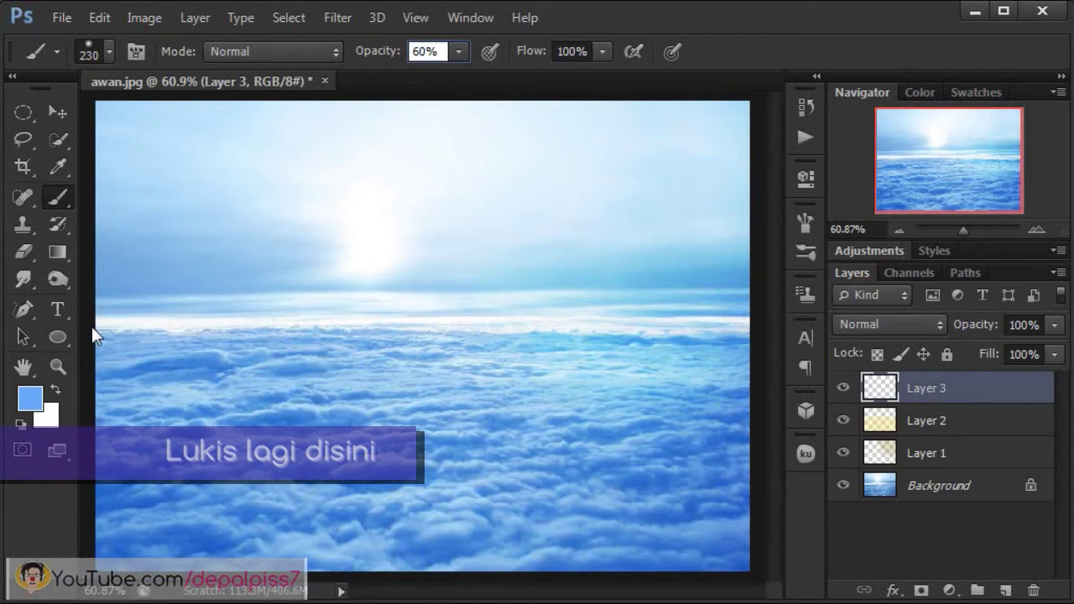
Step: Paint blue over the lower clouds on Layer 3 and blend it in Color Dodge mode
drag(92, 327, 543, 336)
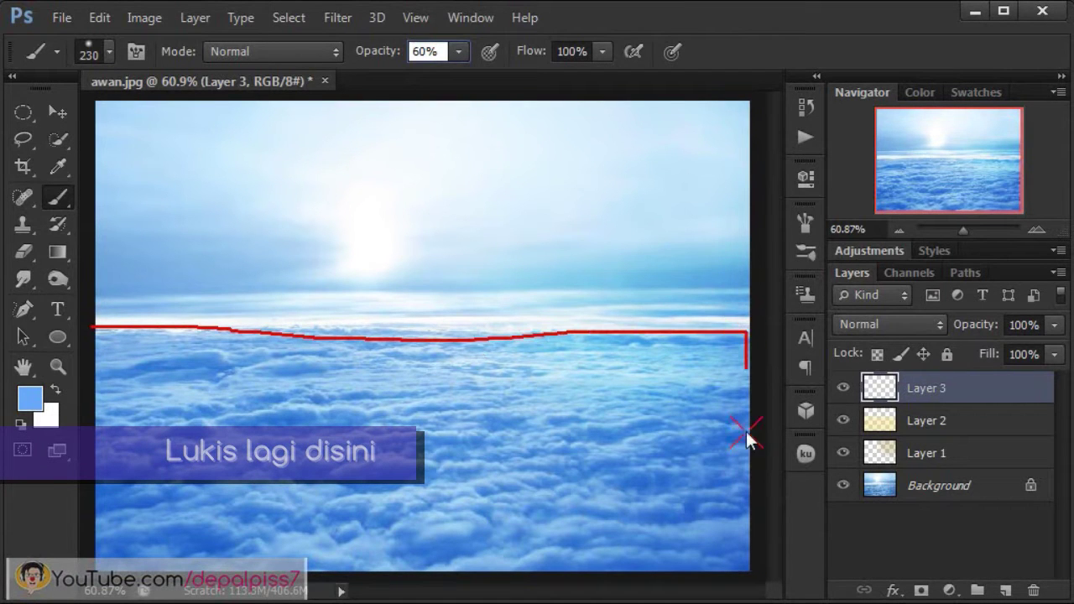
mouse_move(306, 592)
mouse_down()
mouse_move(84, 579)
mouse_move(85, 331)
mouse_up()
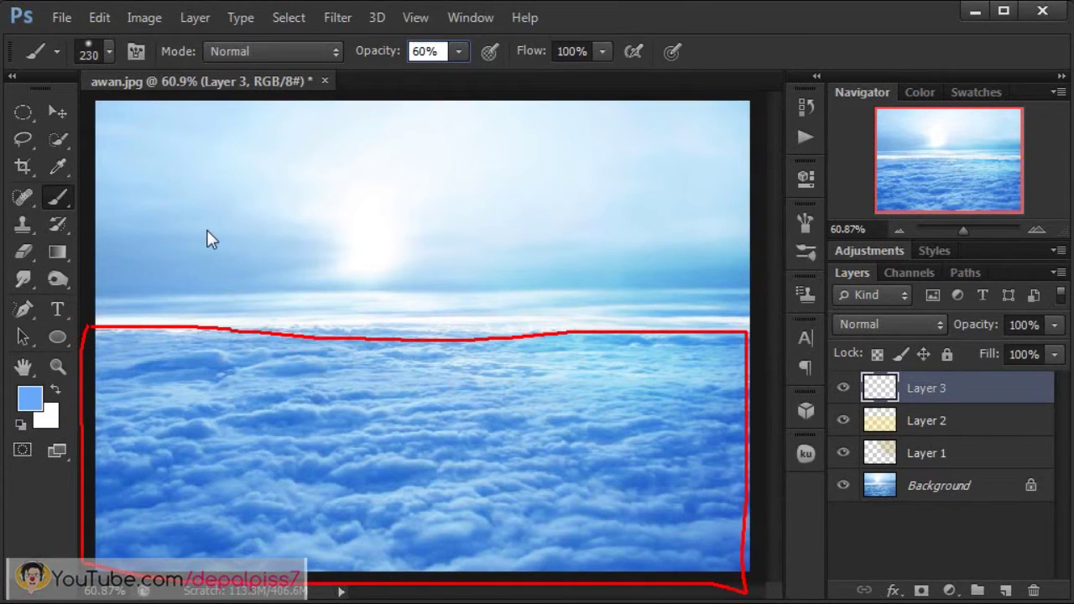
key(Escape)
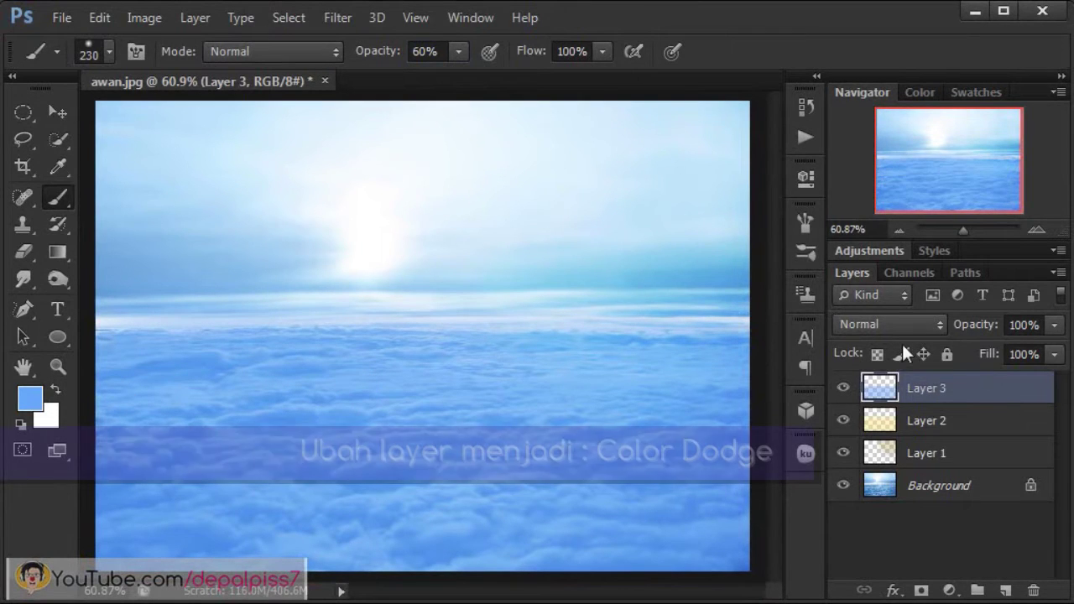
click(879, 325)
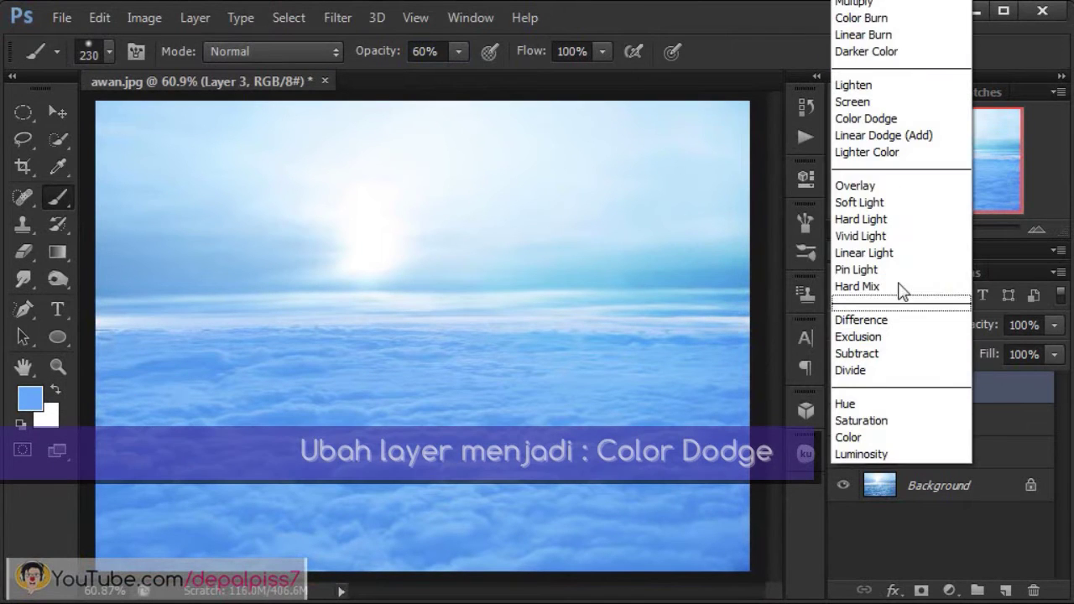
click(897, 122)
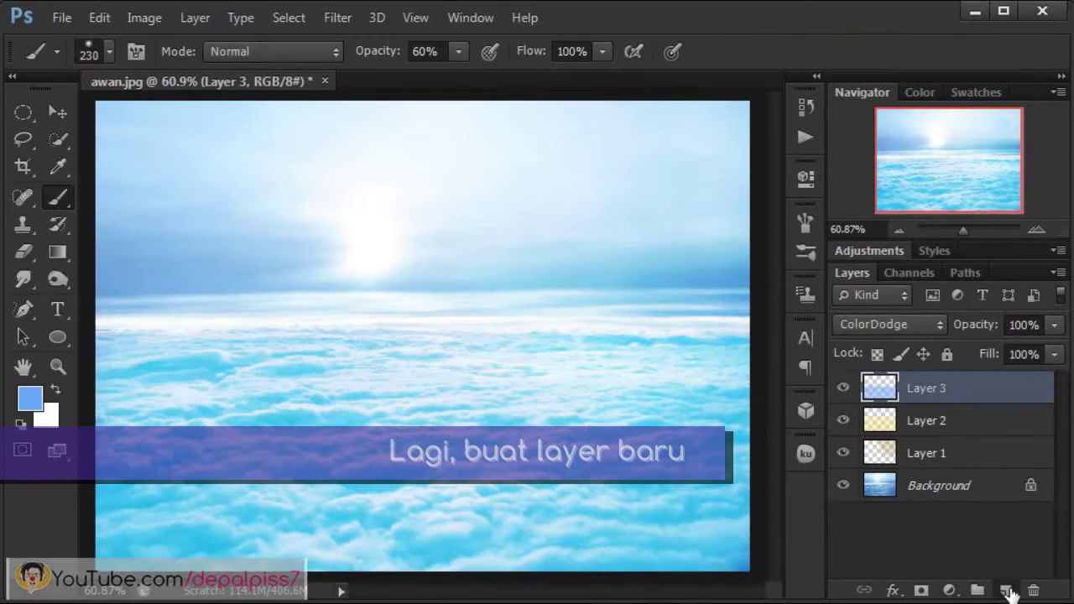
Step: Add Layer 4 and choose 50% Gray as the content in Edit > Fill
click(1006, 590)
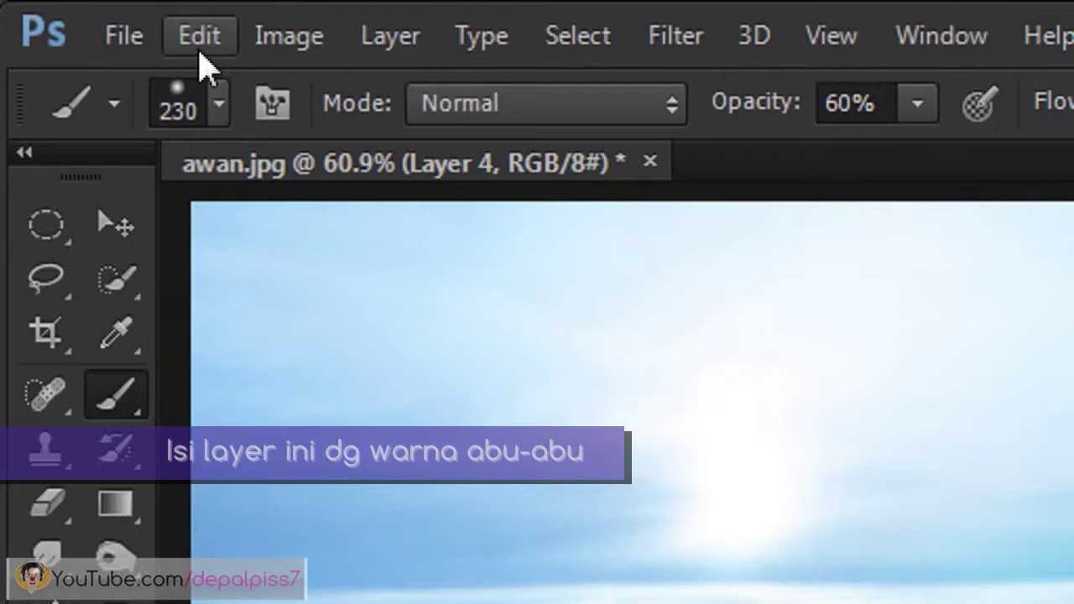
click(99, 22)
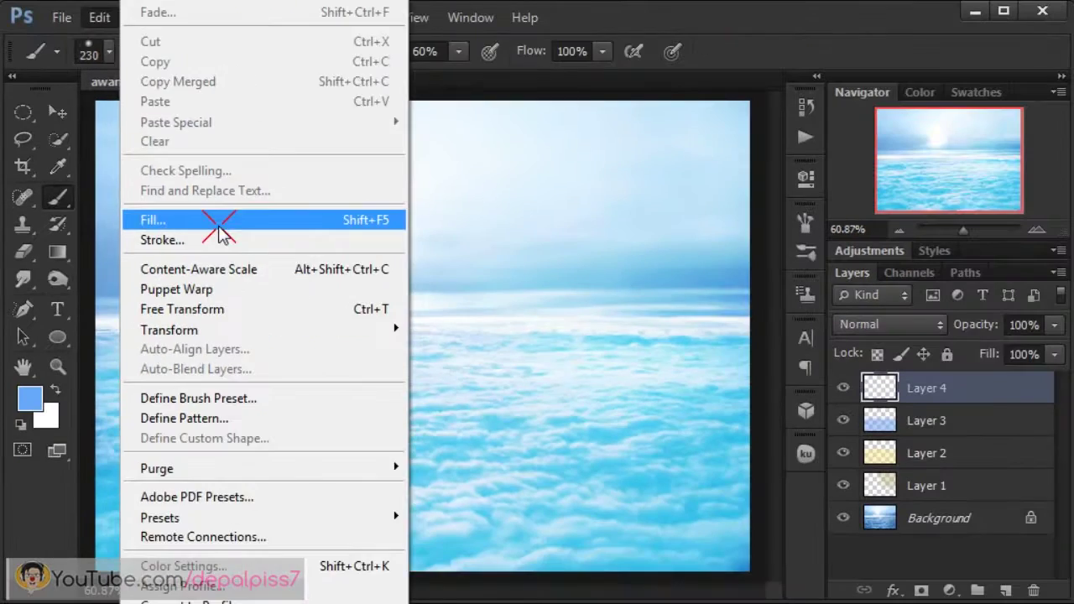
click(437, 304)
click(561, 201)
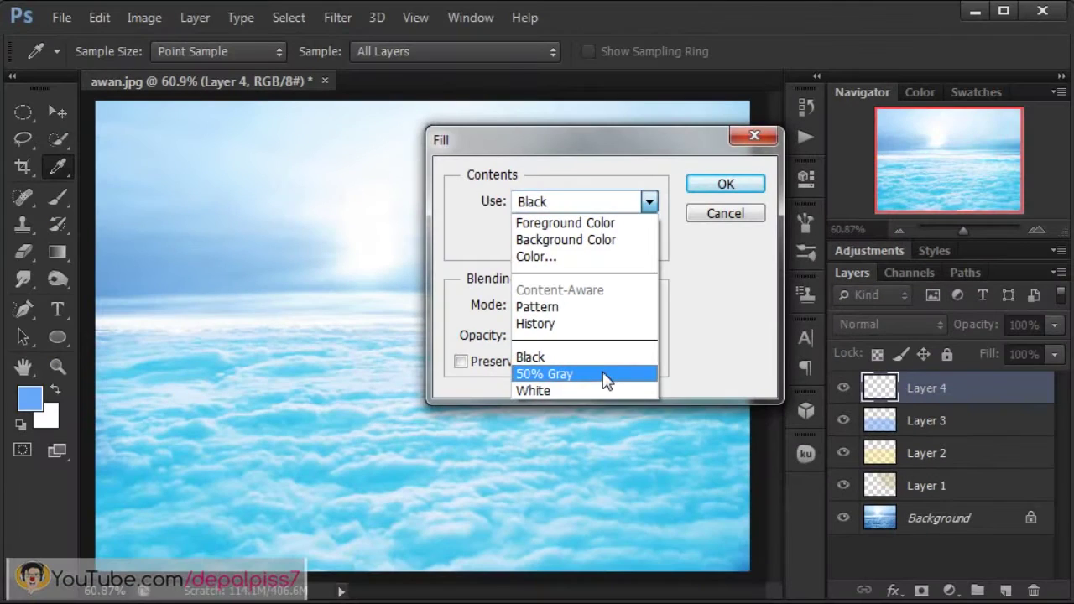
click(606, 378)
Step: Fill Layer 4 with 50% gray and set the foreground colour to blue #166bea
click(737, 190)
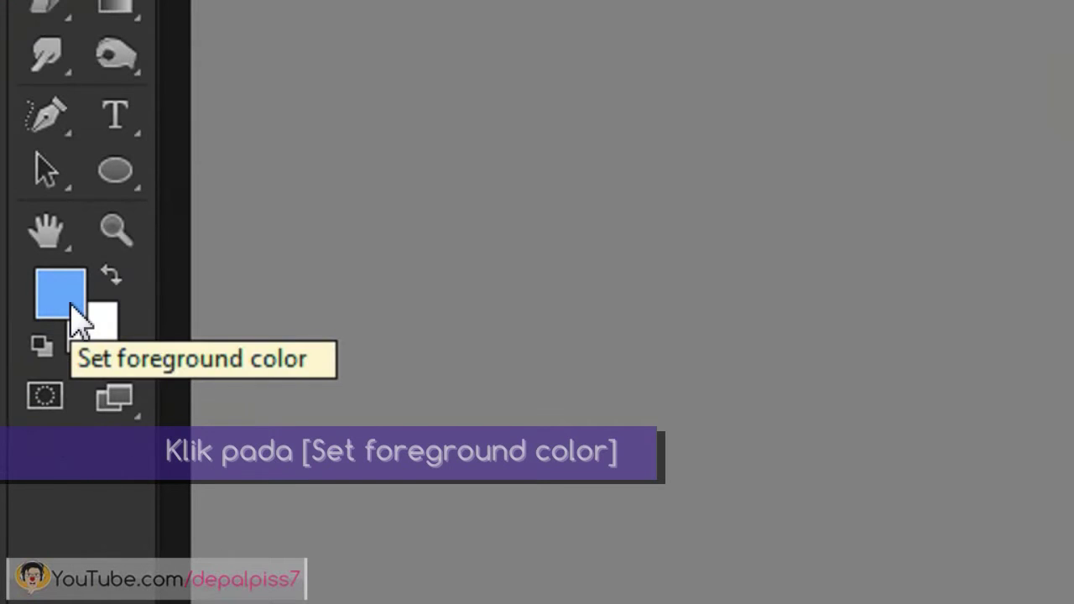
click(72, 309)
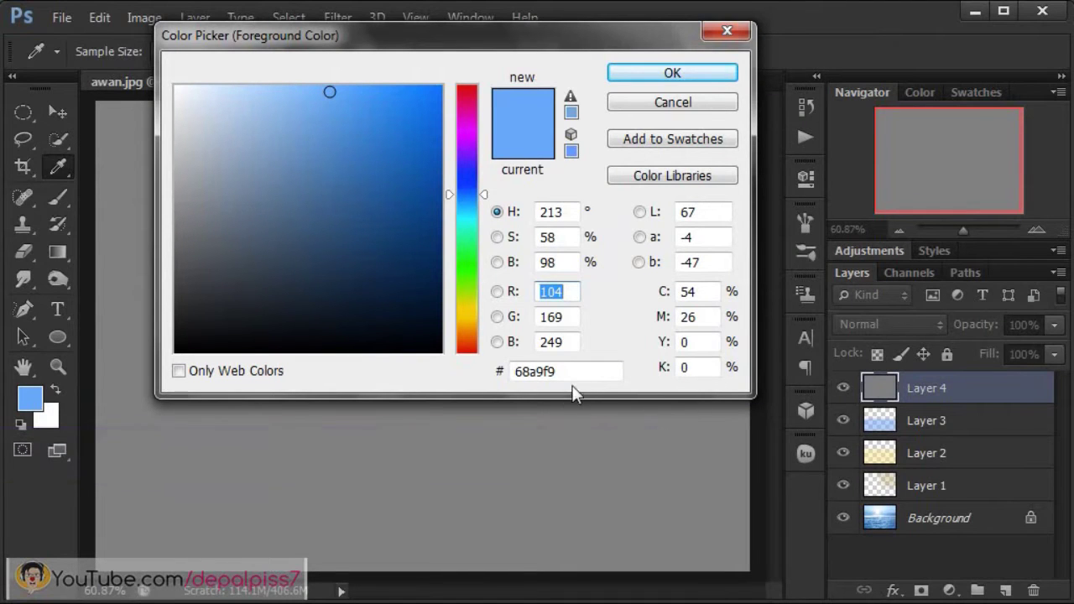
double_click(571, 371)
text(166bea)
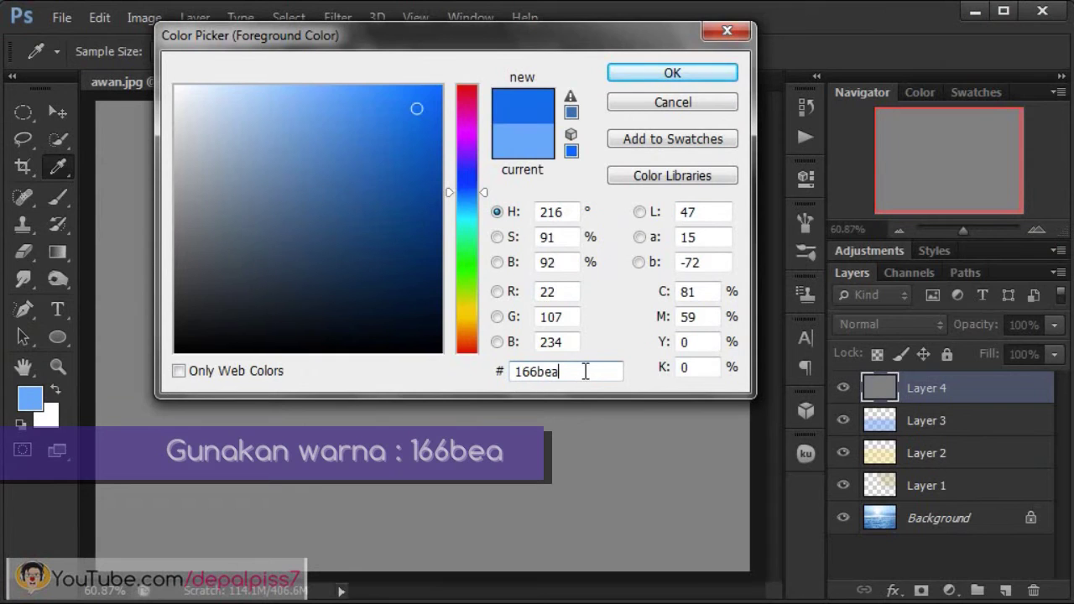
click(672, 79)
key(b)
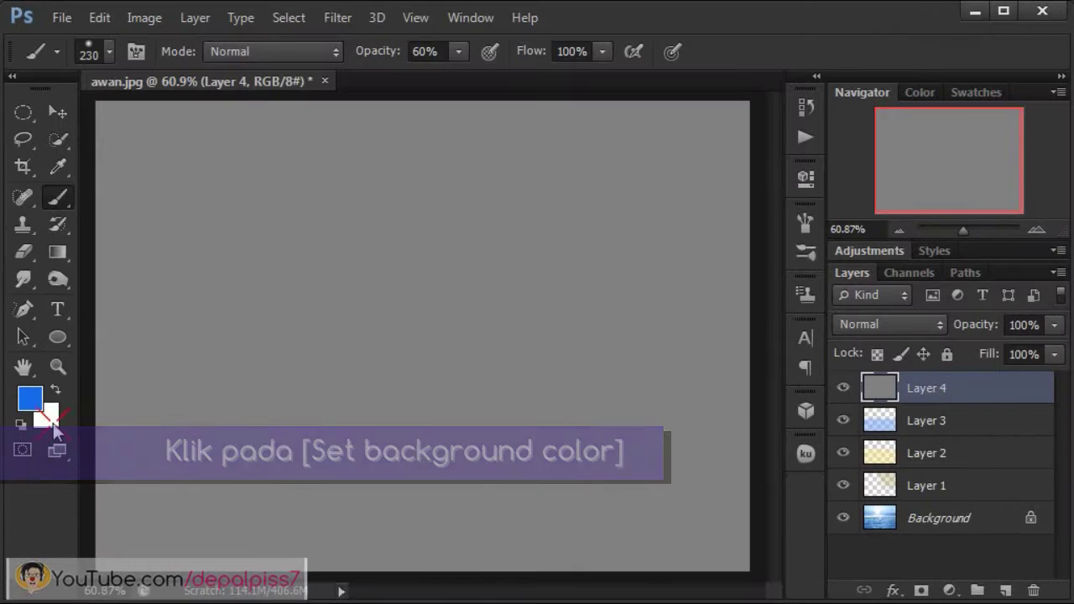
Step: Set the background colour to dark blue #073f92
click(44, 411)
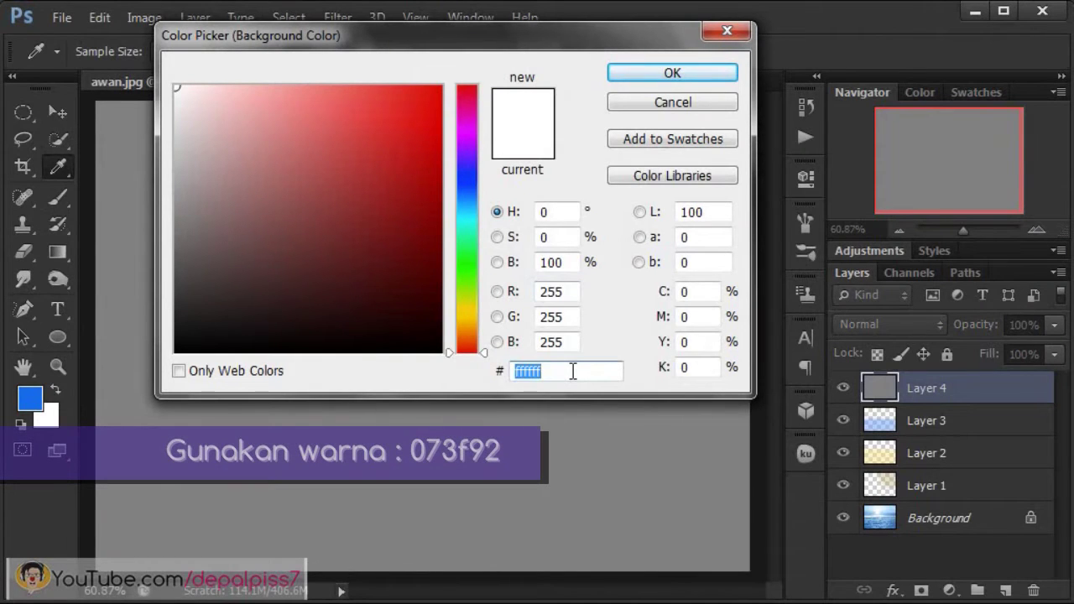
text(073f92)
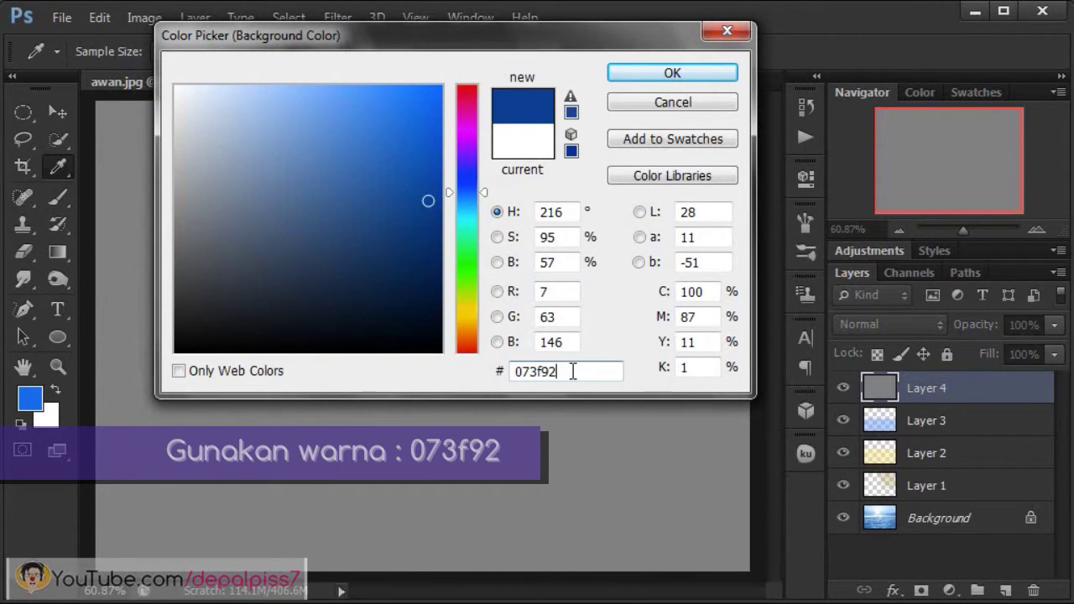
click(677, 73)
key(b)
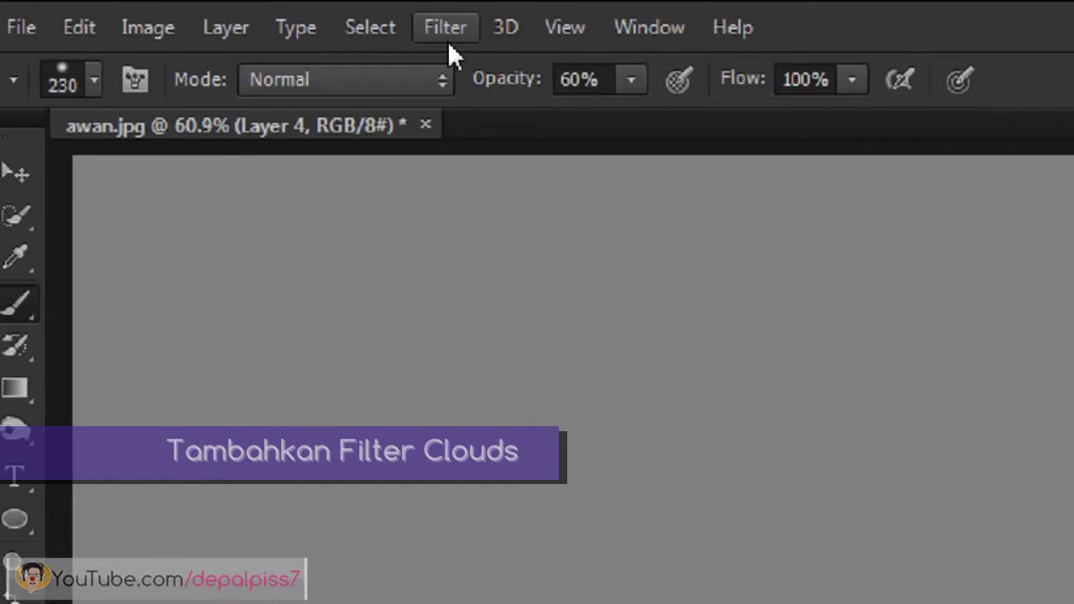
Step: Render clouds on Layer 4 with Filter > Render > Clouds and blend it in Soft Light
click(338, 18)
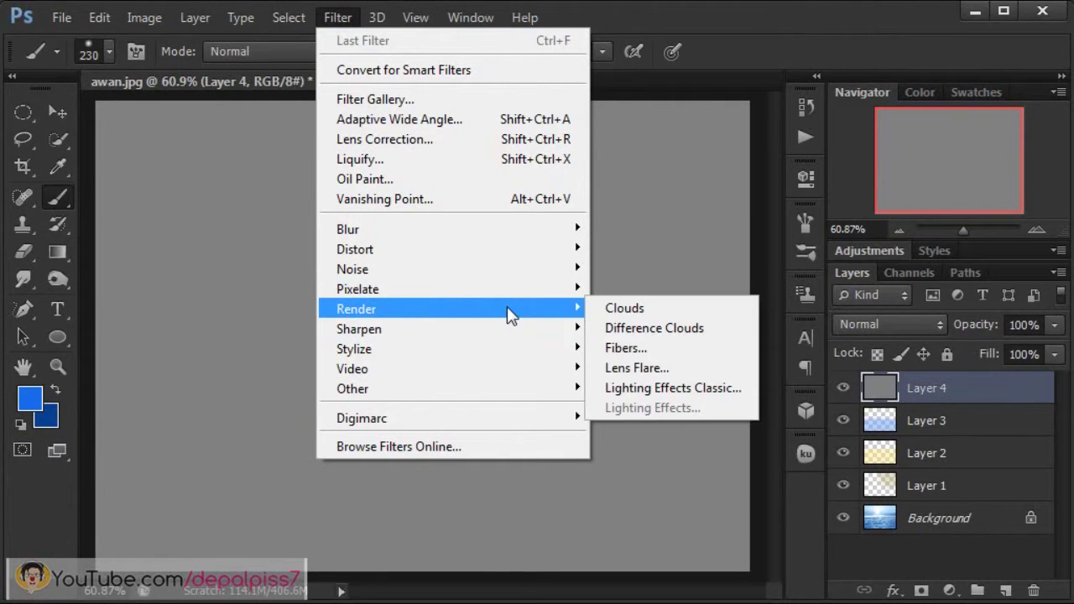
mouse_move(298, 308)
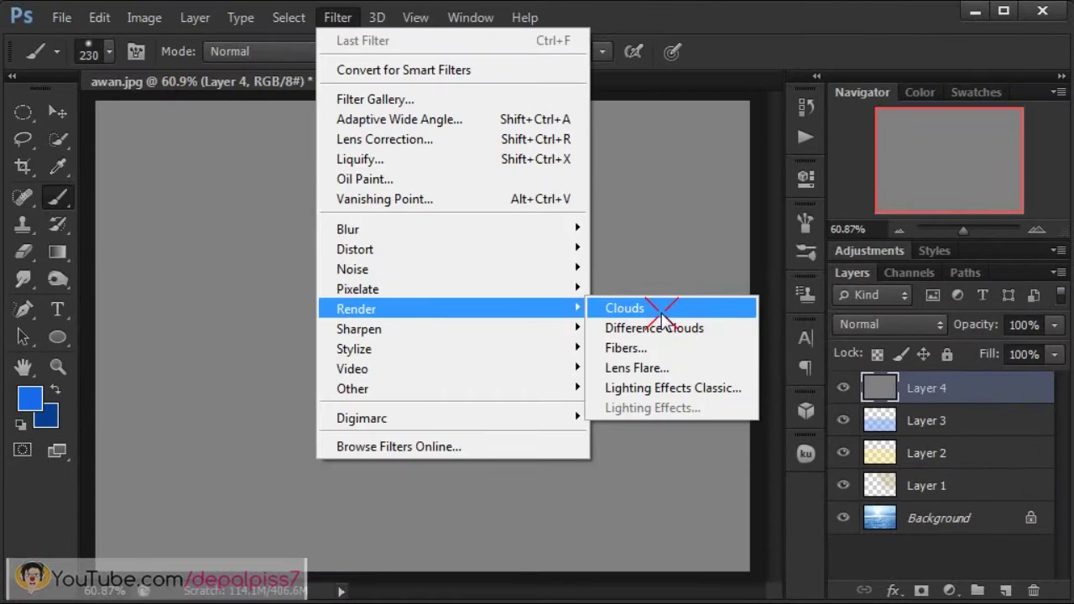
click(663, 319)
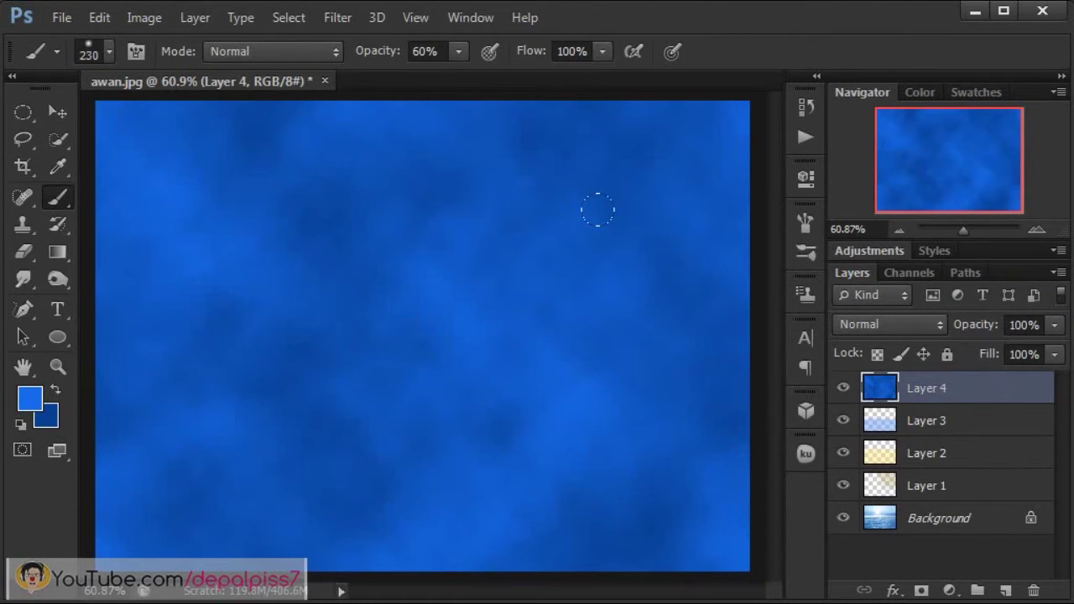
click(904, 326)
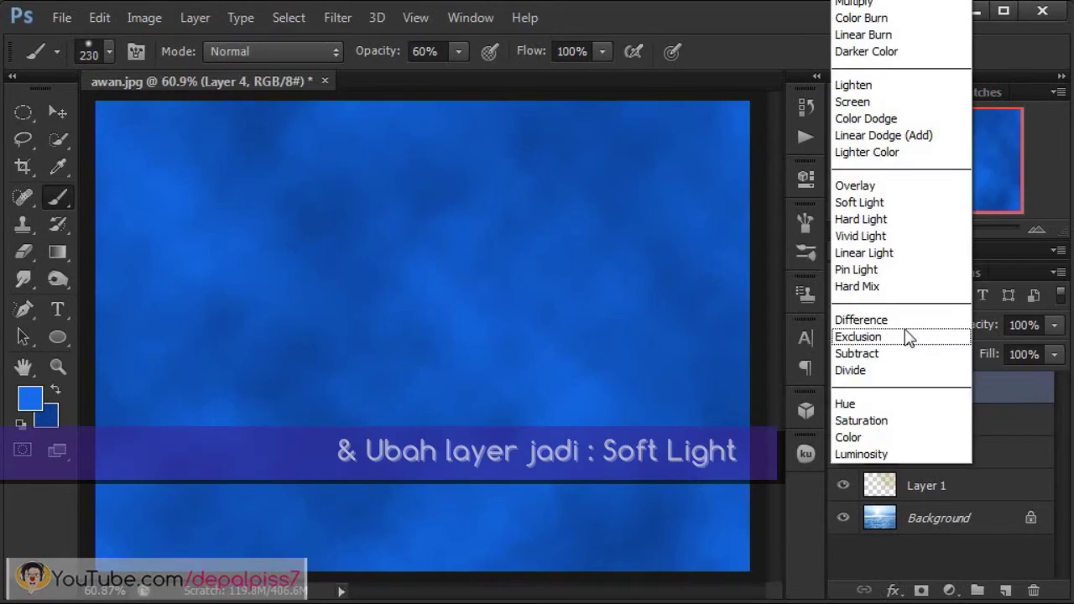
click(873, 202)
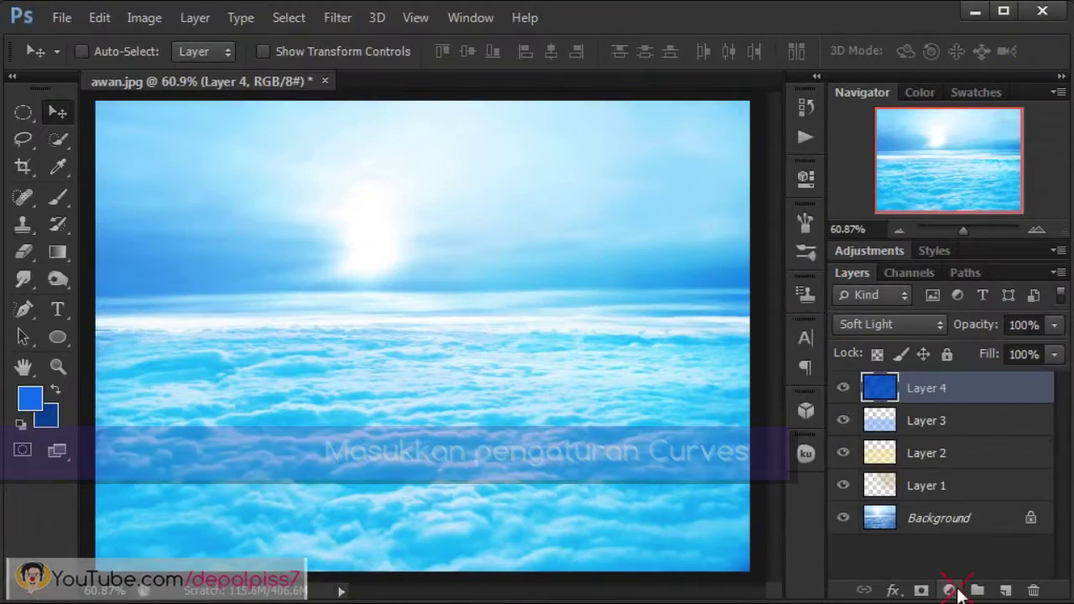
Step: Add a Curves adjustment layer and pull the Blue channel curve's middle down-right
click(949, 591)
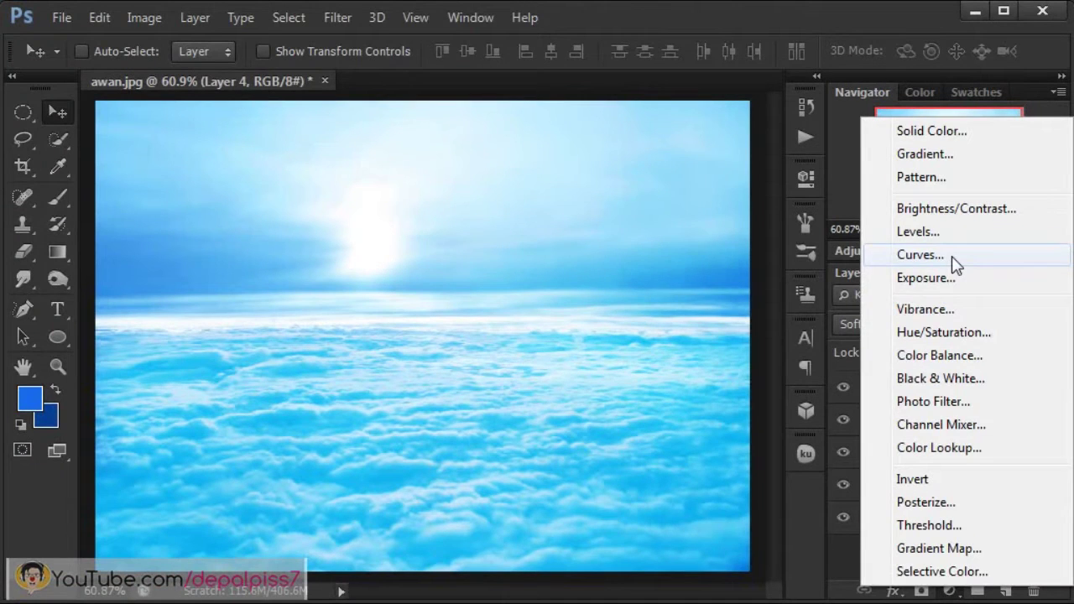
click(951, 256)
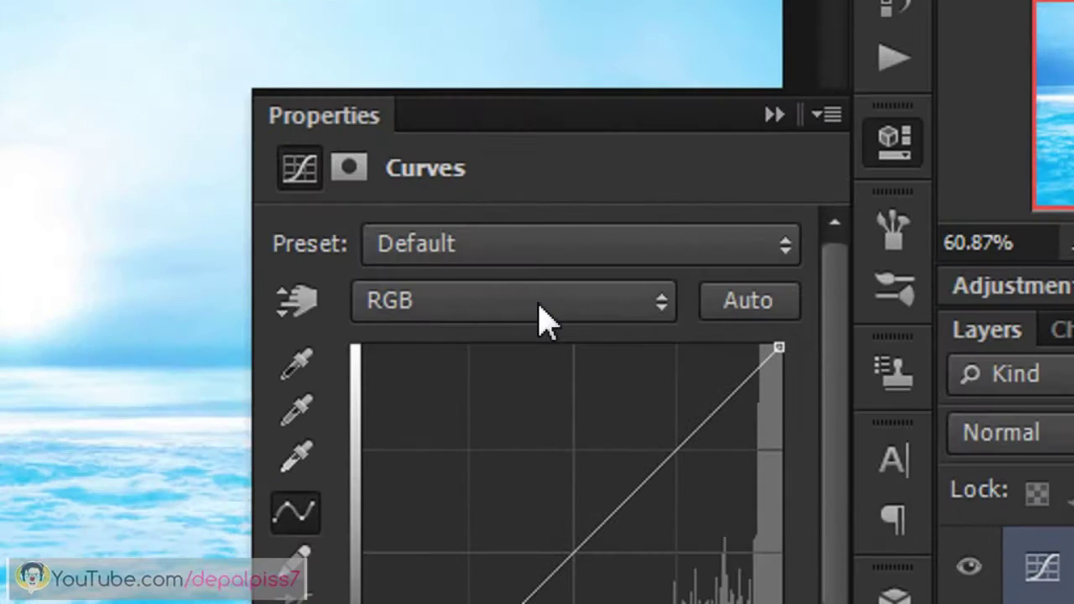
click(628, 260)
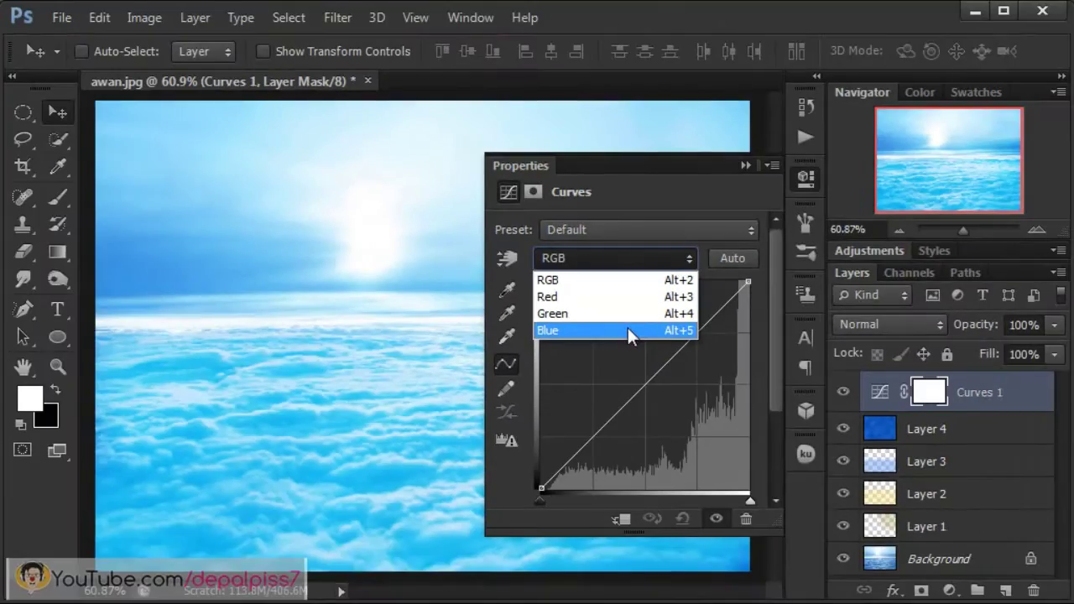
click(629, 331)
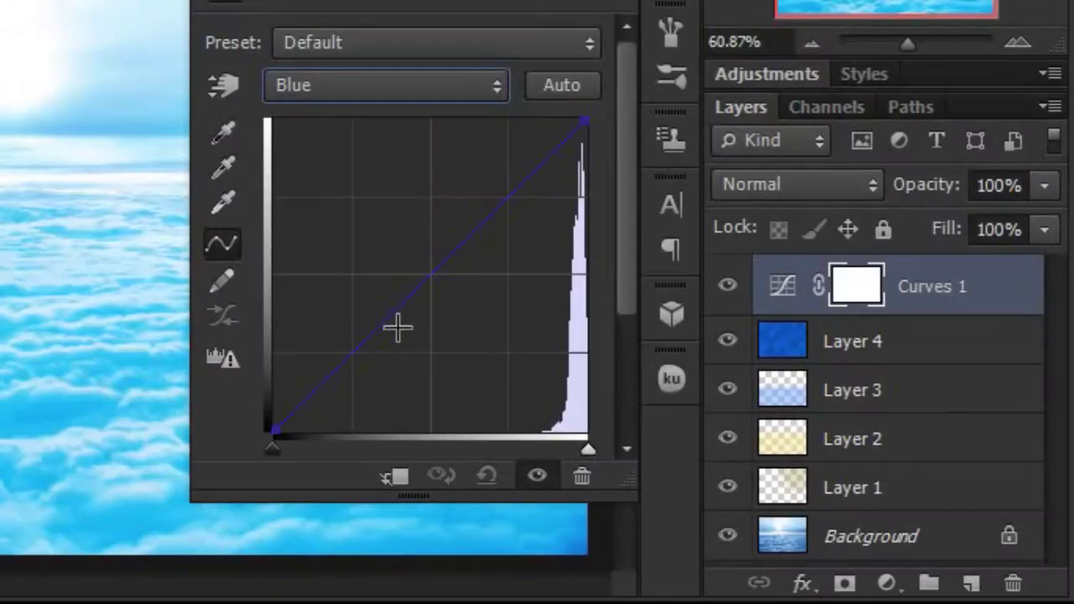
mouse_move(396, 319)
mouse_down()
mouse_move(462, 349)
mouse_move(488, 344)
mouse_up()
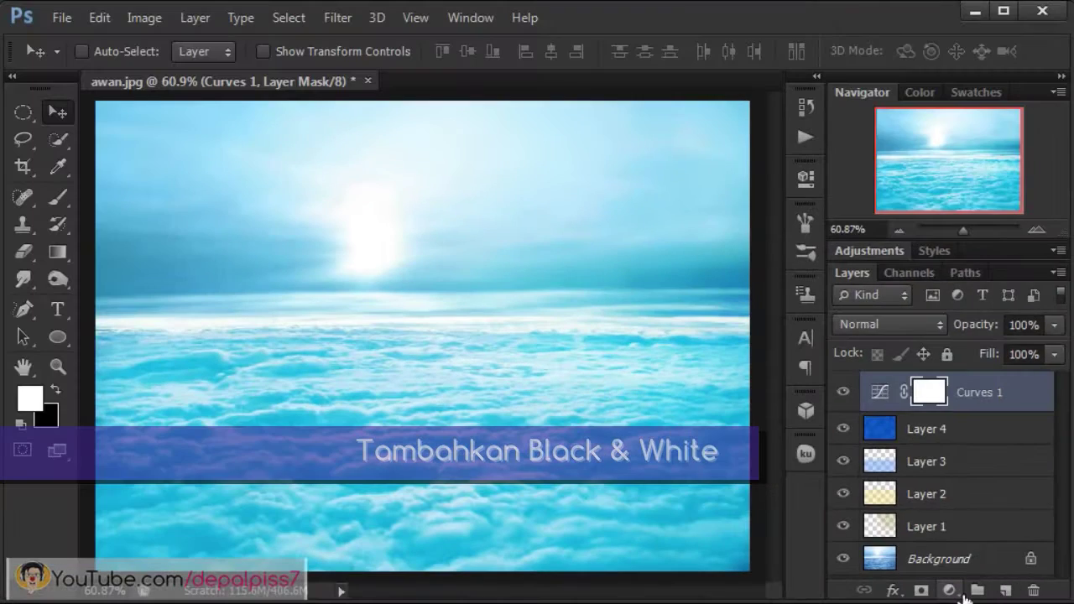
Step: Add a Black & White adjustment layer using the Darker preset
click(965, 590)
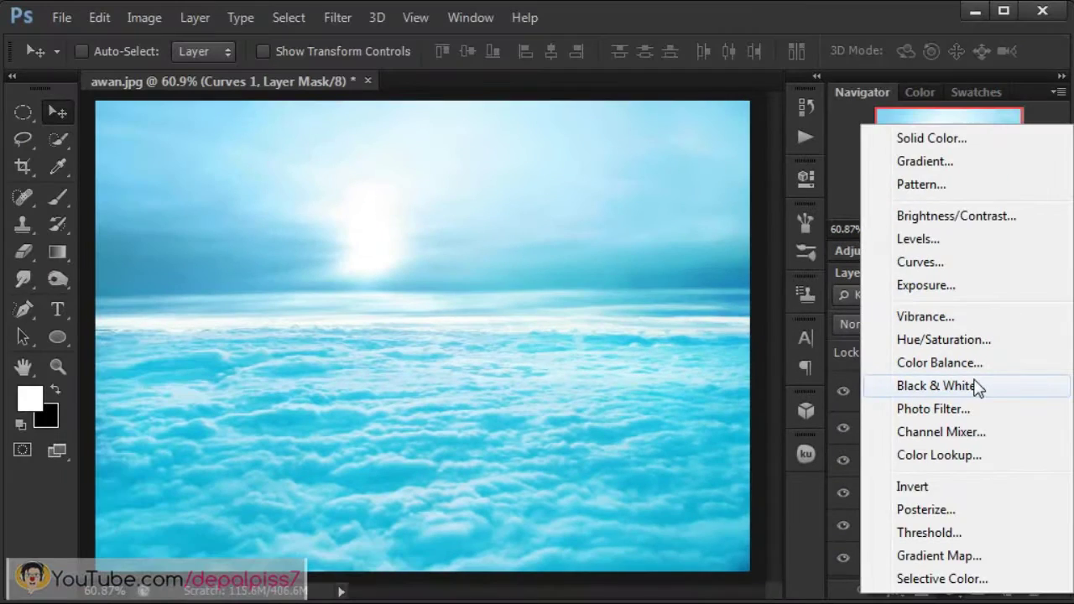
click(973, 385)
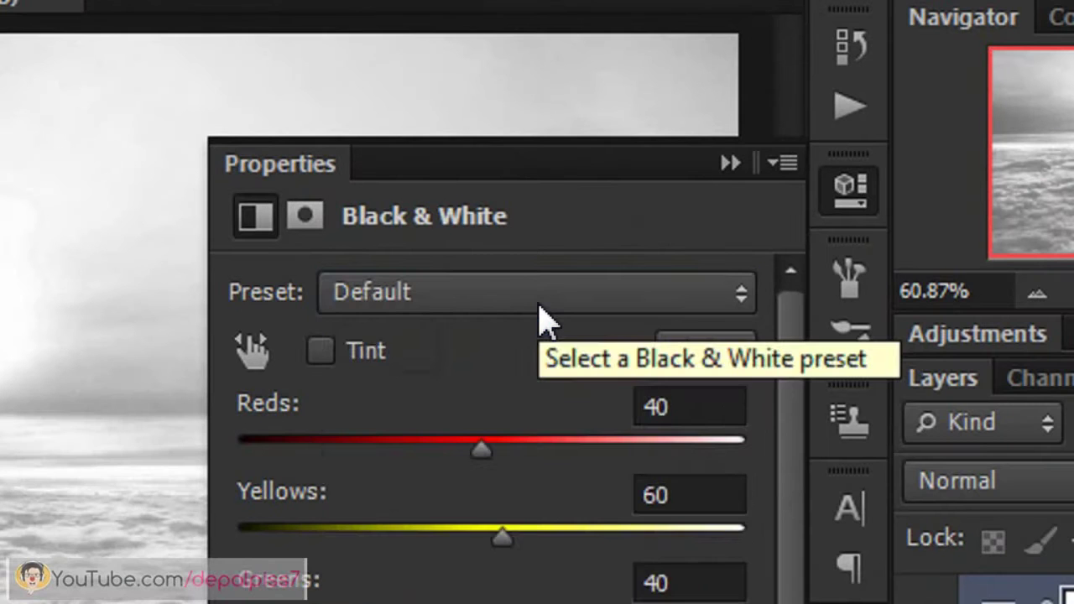
click(649, 233)
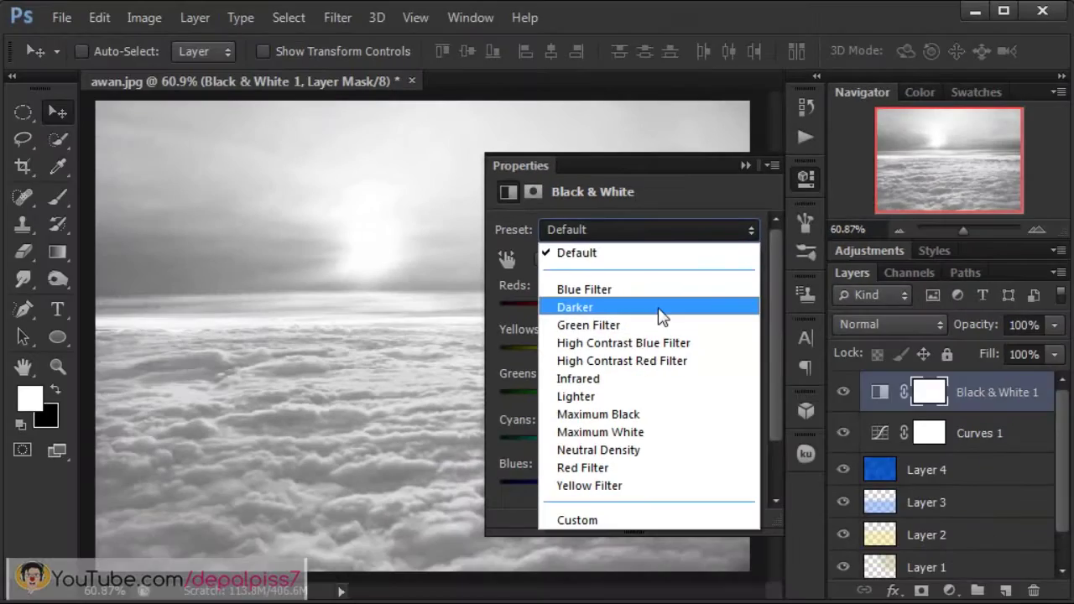
click(660, 310)
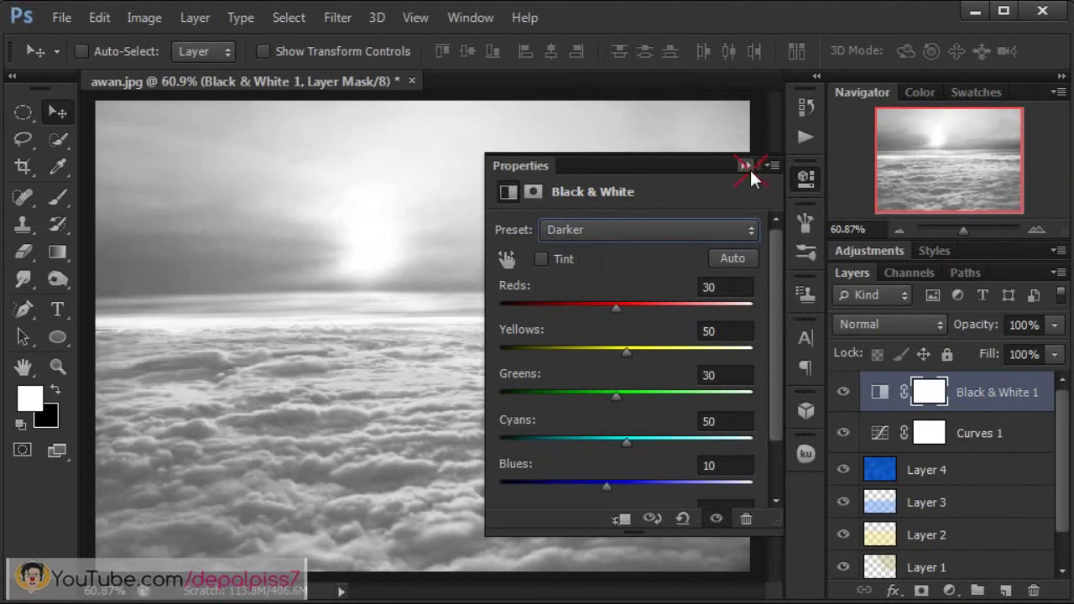
click(746, 166)
Step: Blend Black & White 1 in Luminosity mode and toggle its visibility to compare
click(887, 316)
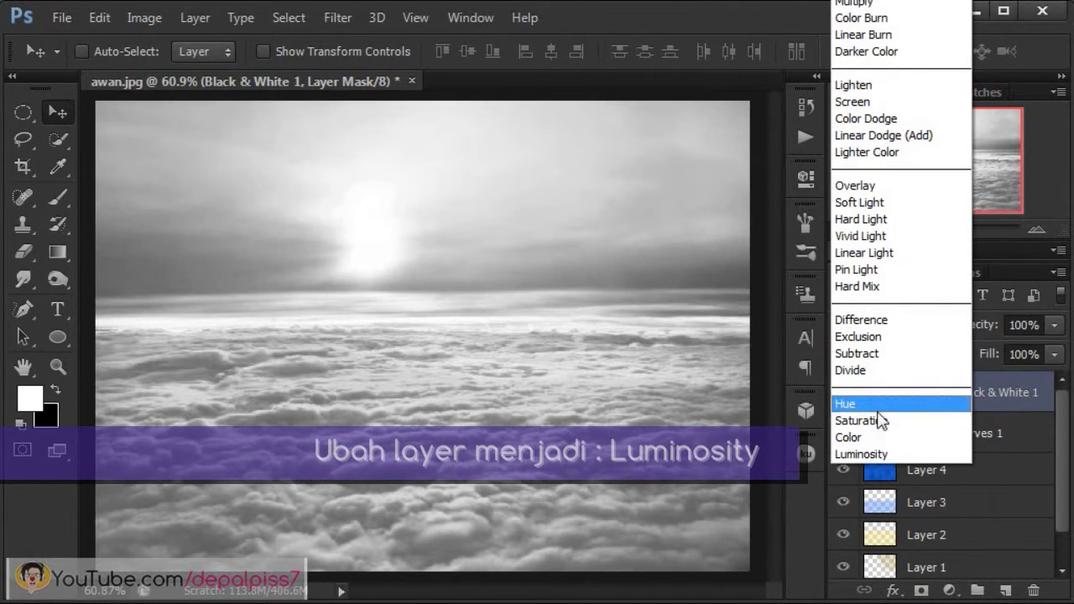
click(880, 458)
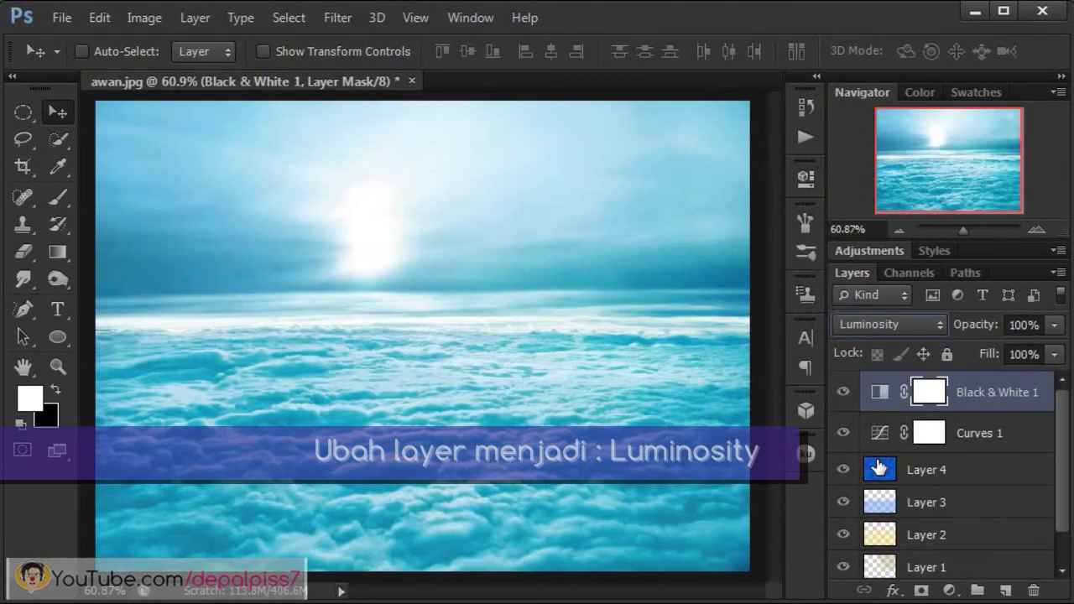
click(845, 395)
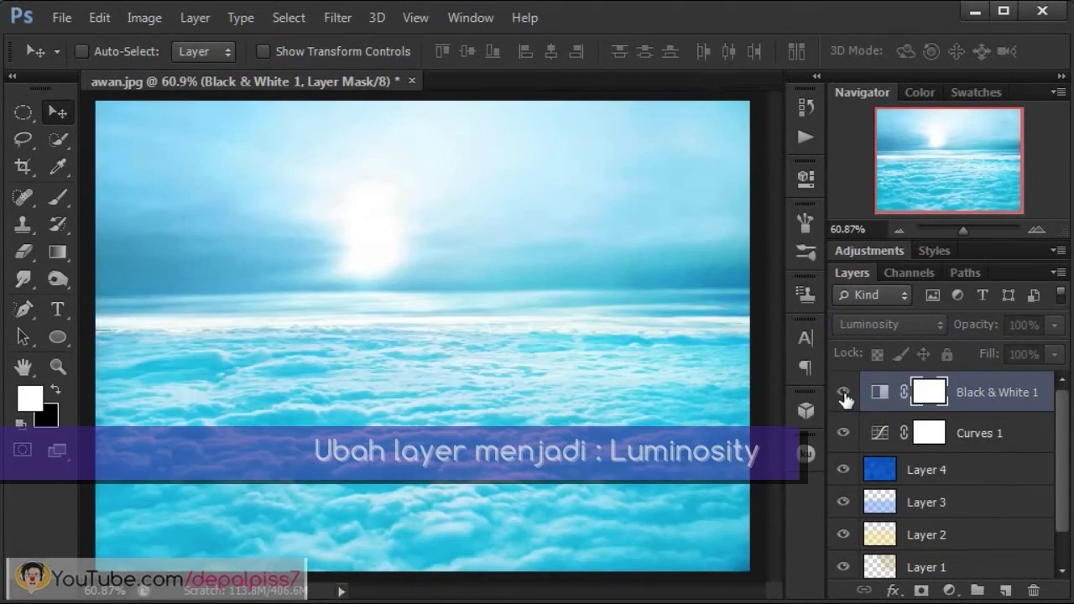
click(844, 394)
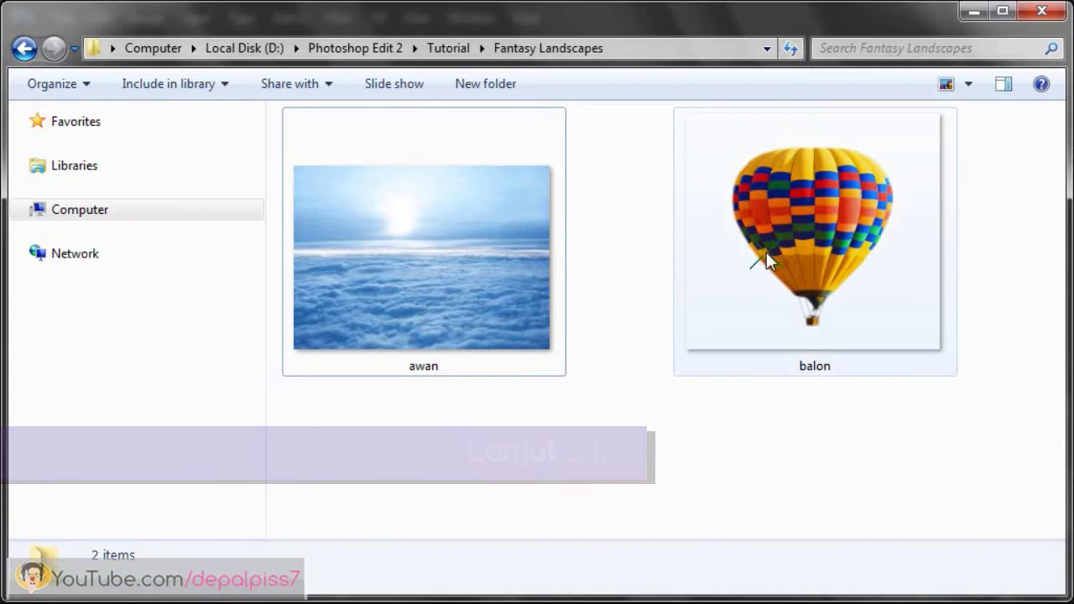
Step: Open balon.png from Explorer in Adobe Photoshop CS6 via Open with
double_click(765, 252)
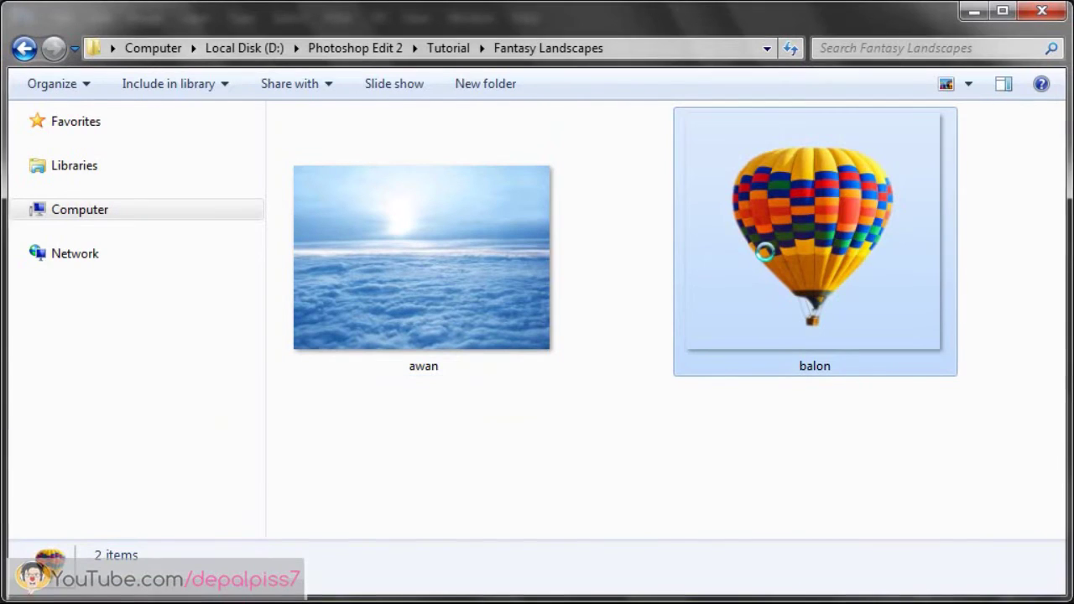
right_click(766, 252)
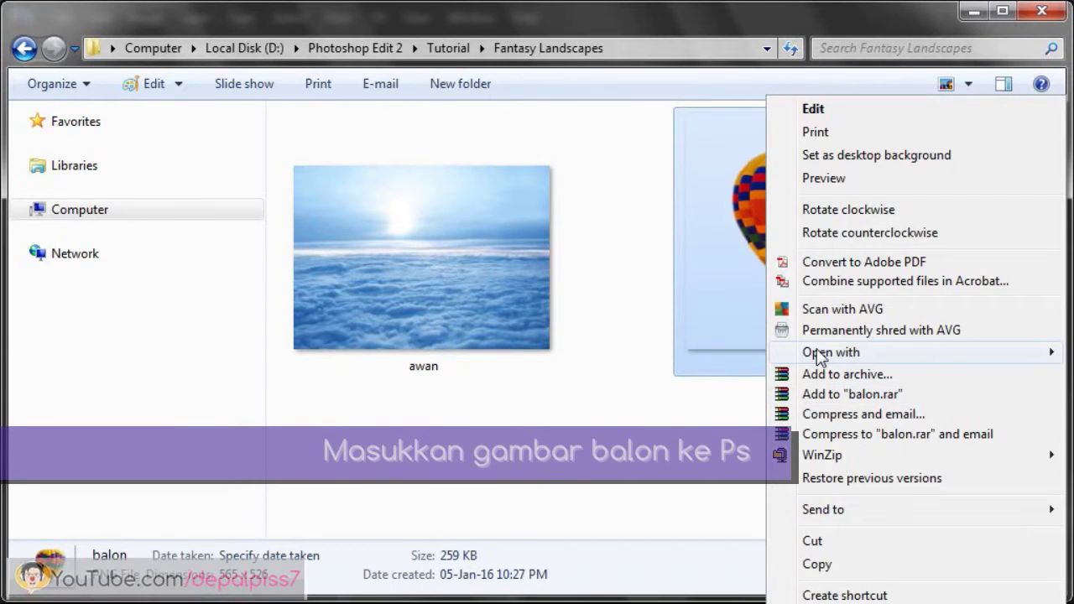
mouse_move(831, 352)
click(704, 379)
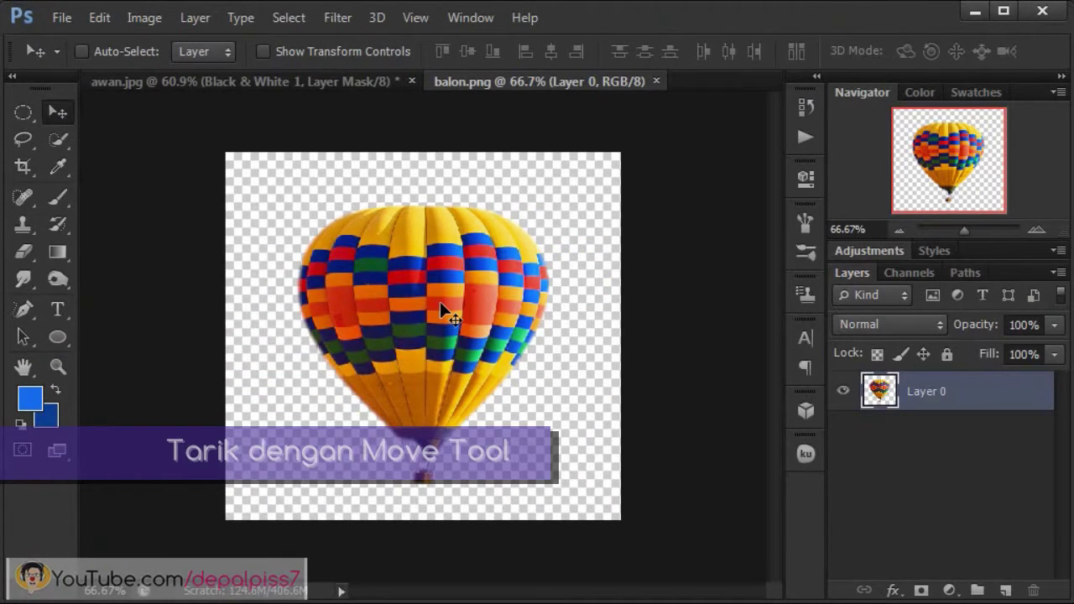
Step: Move the balloon from balon.png into awan.jpg as Layer 5 above the clouds
drag(440, 302, 352, 202)
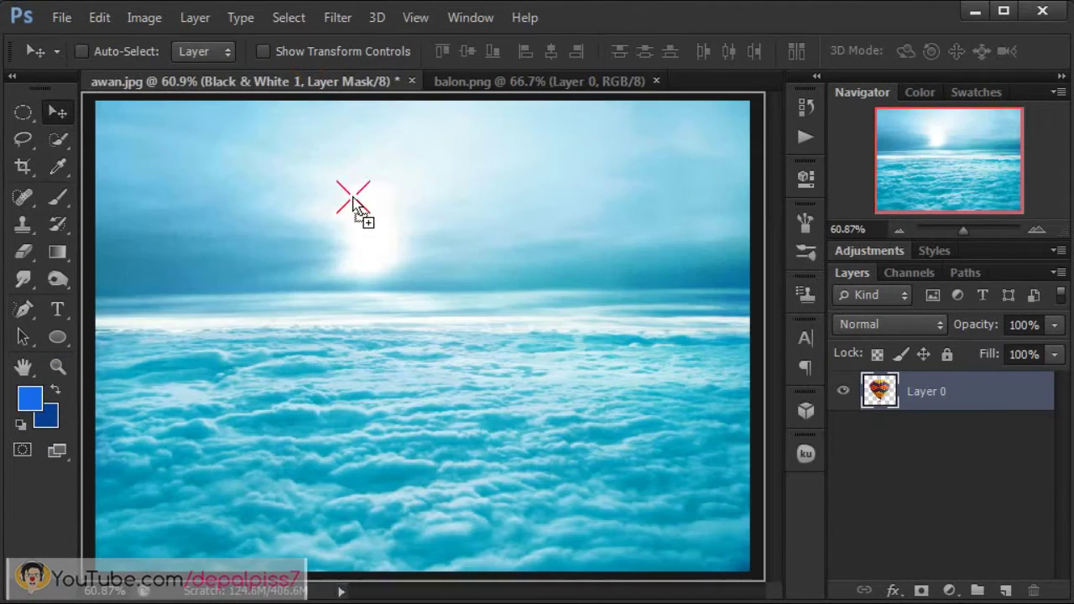
drag(447, 267, 487, 286)
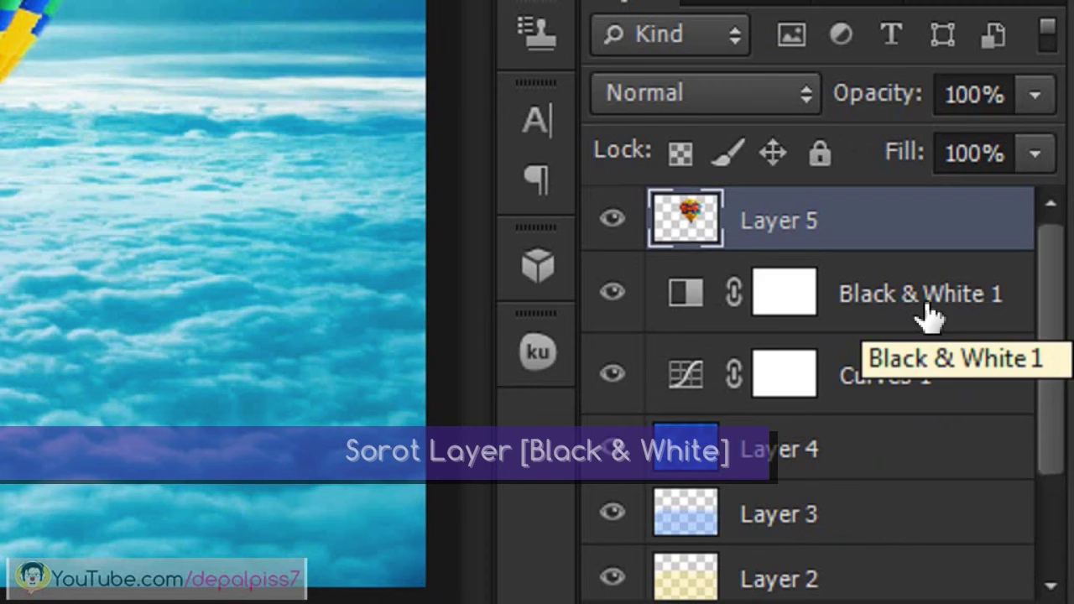
click(928, 317)
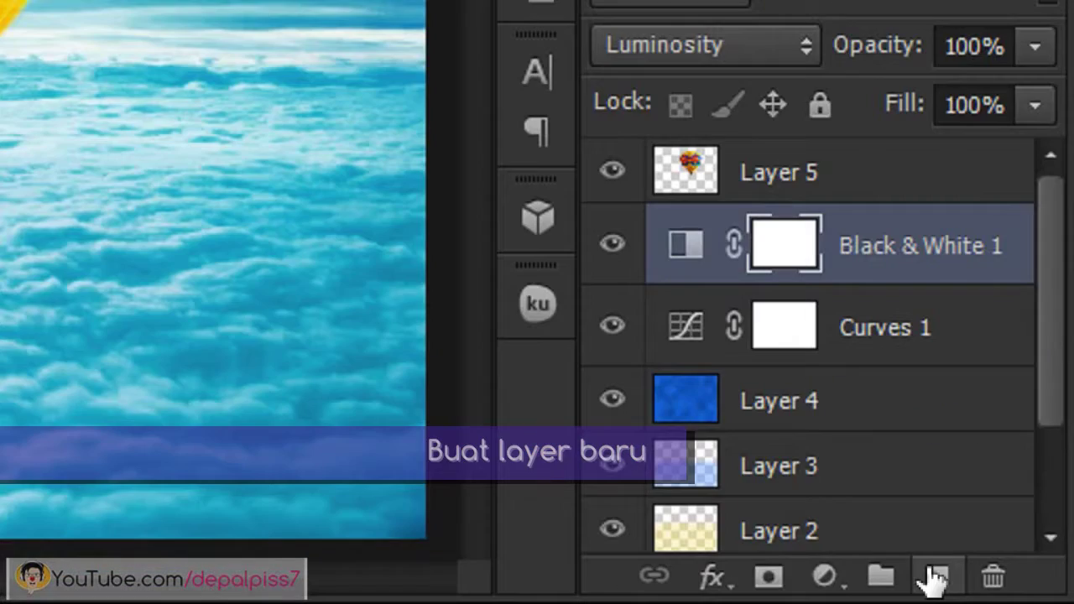
Step: Add a new empty layer and set the foreground colour to pure black
click(937, 577)
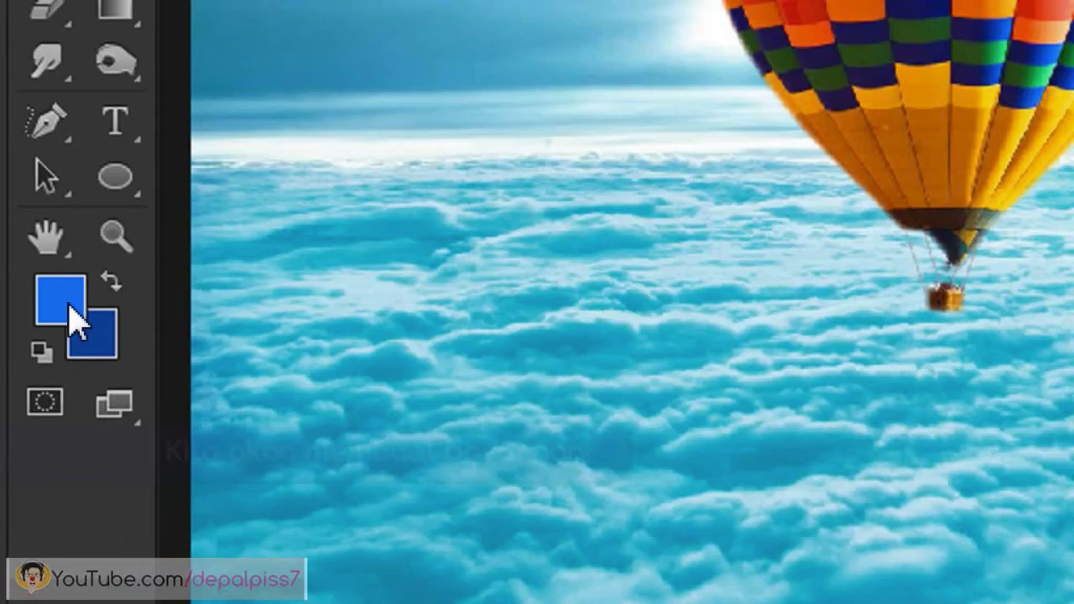
click(70, 306)
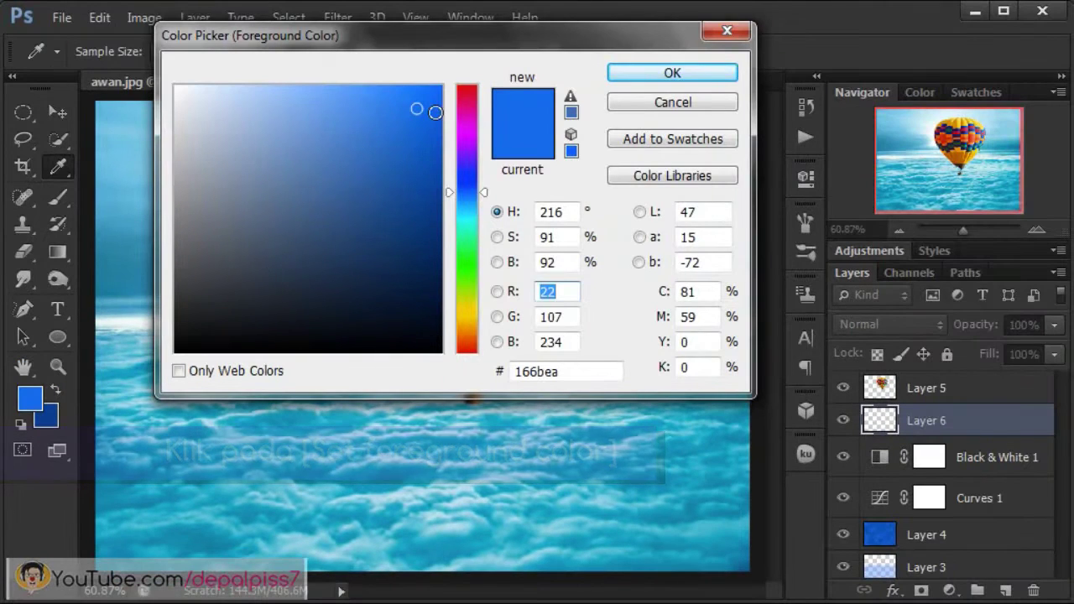
click(376, 162)
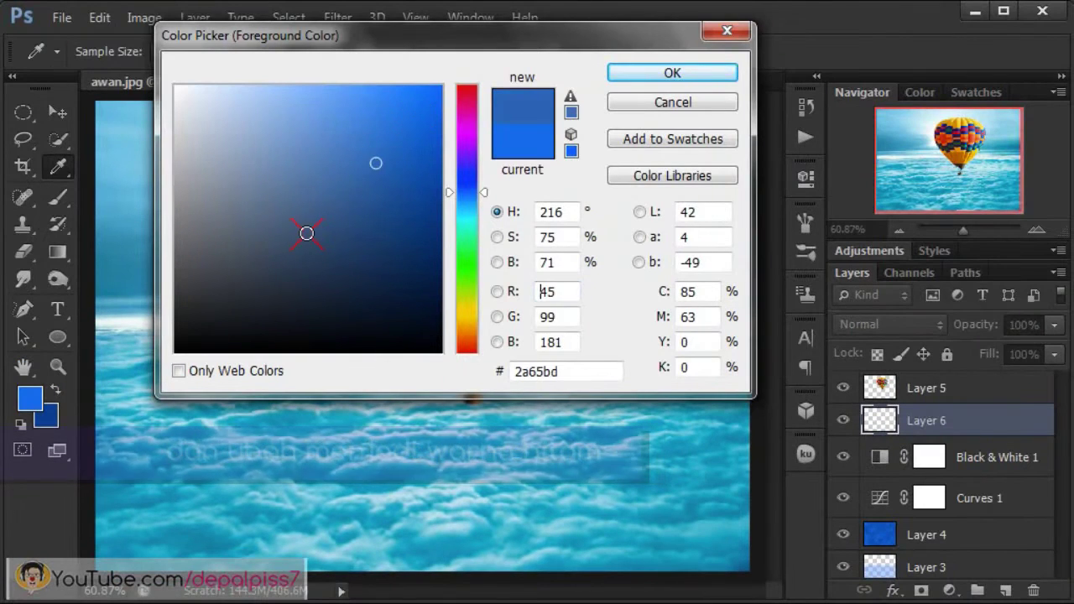
drag(306, 234, 175, 353)
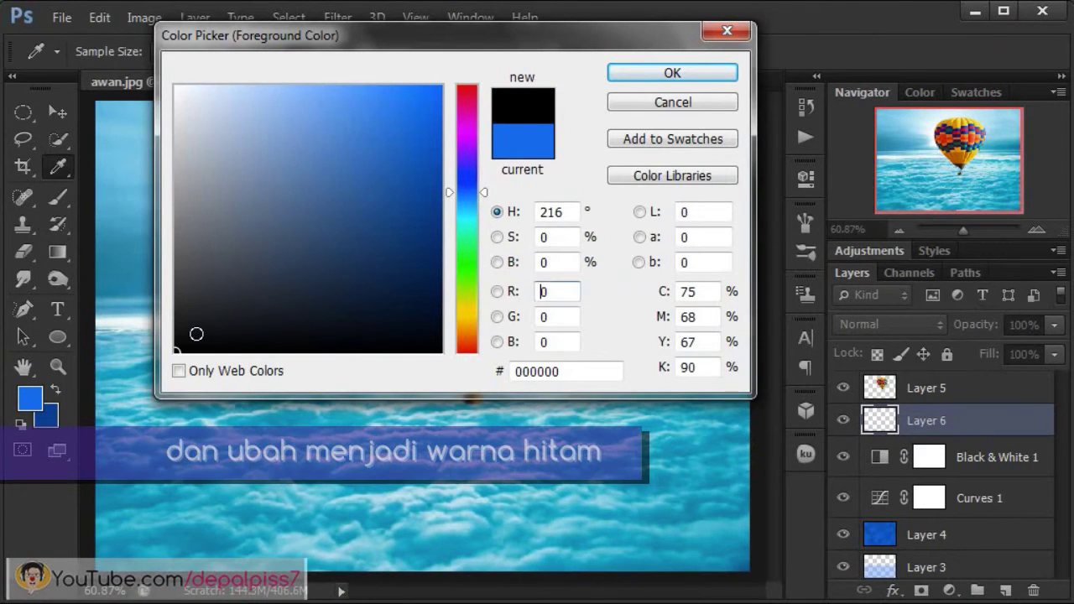
click(680, 77)
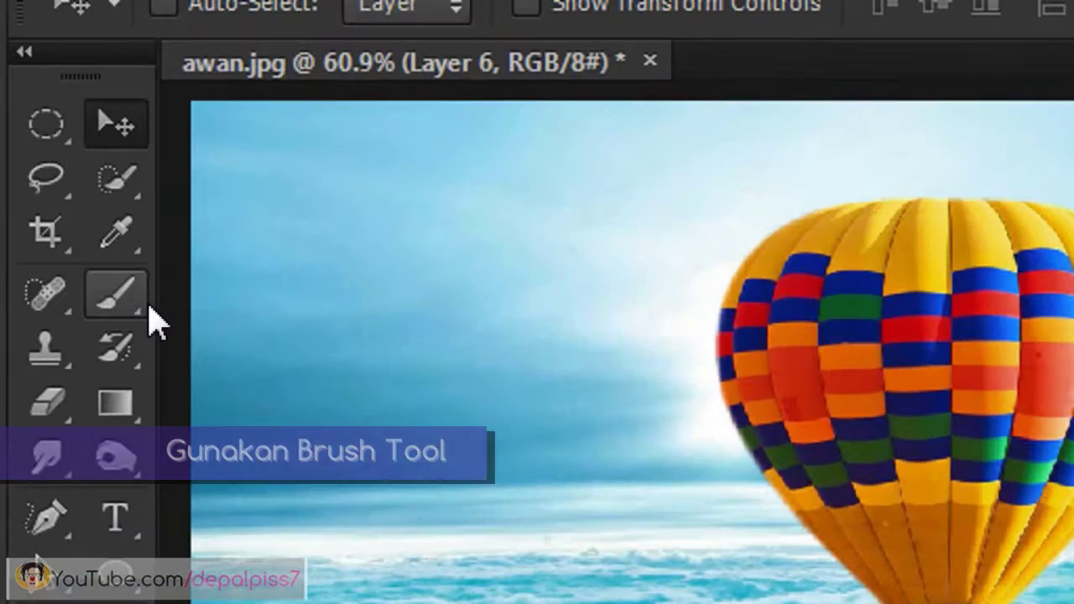
Step: Paint a black blob below the balloon with a 101 px, 100% hard brush at 87% opacity
right_click(74, 202)
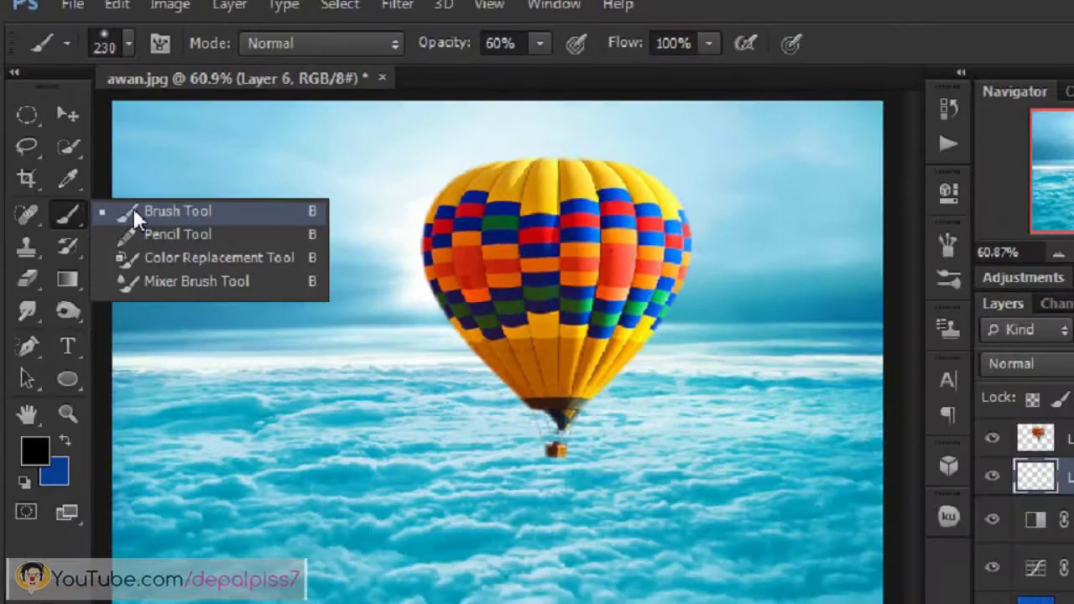
click(134, 211)
click(107, 55)
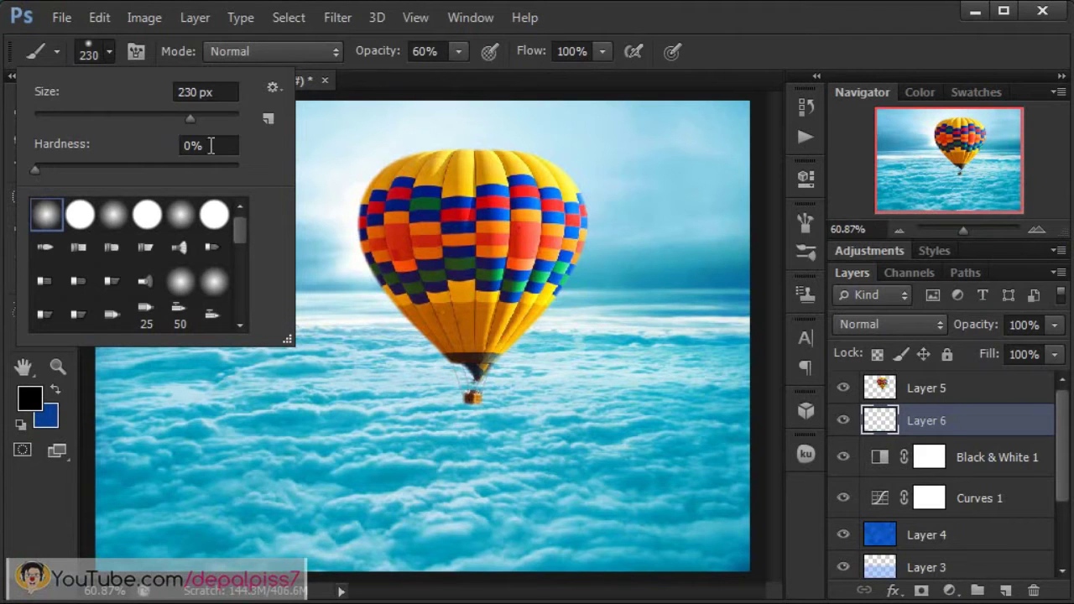
drag(35, 168, 268, 186)
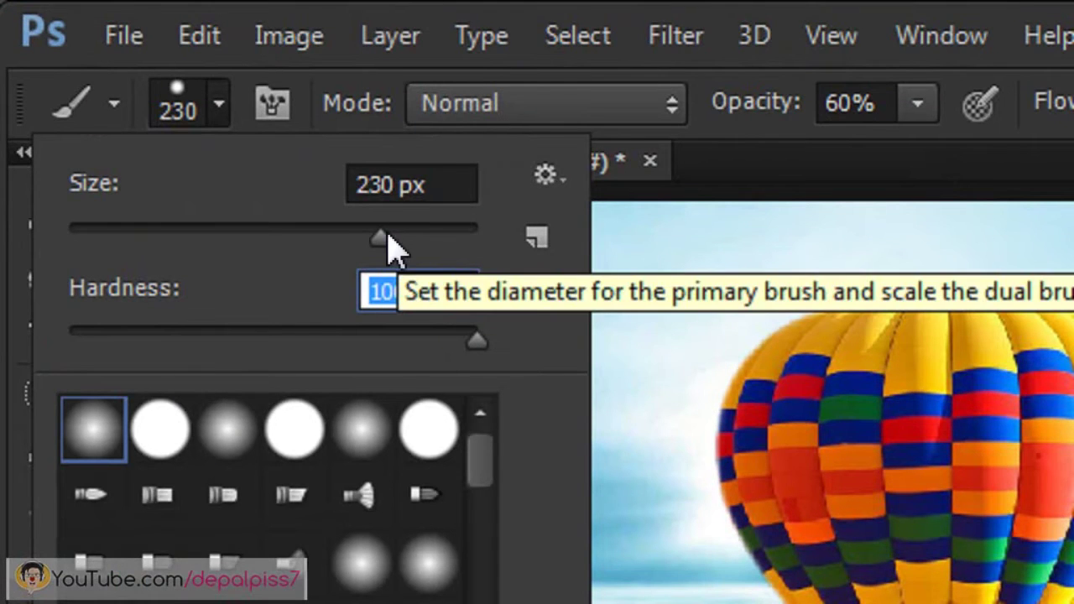
drag(189, 118, 134, 132)
drag(277, 252, 359, 240)
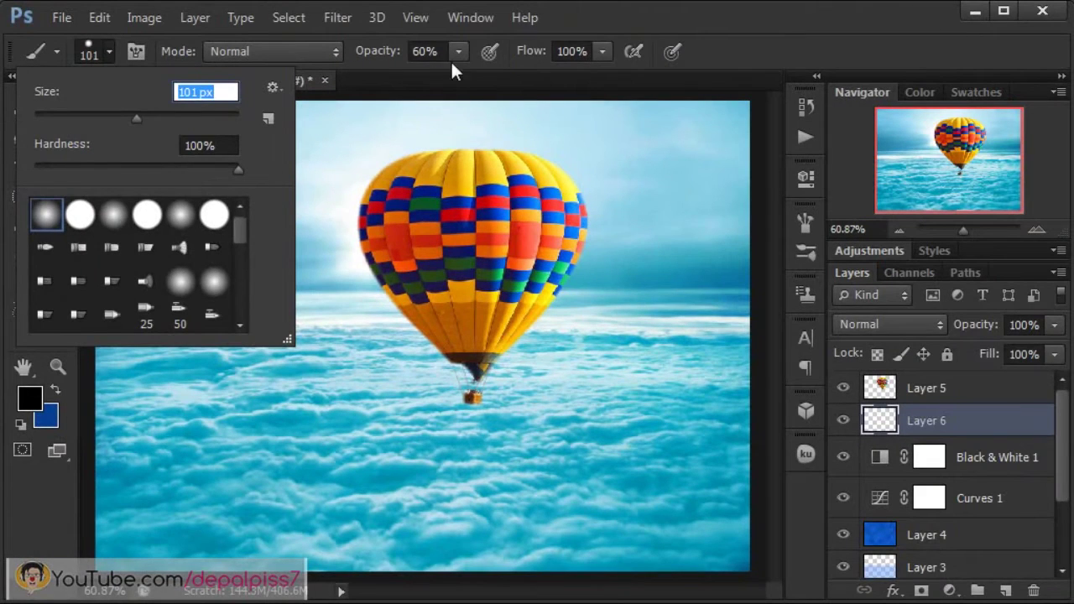
click(453, 56)
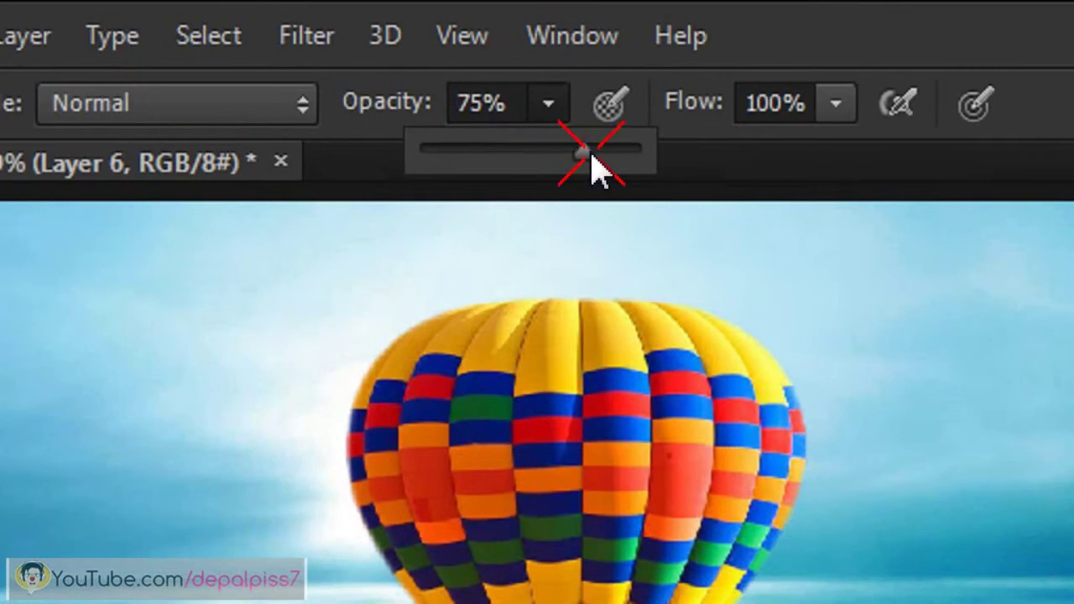
drag(593, 158, 612, 164)
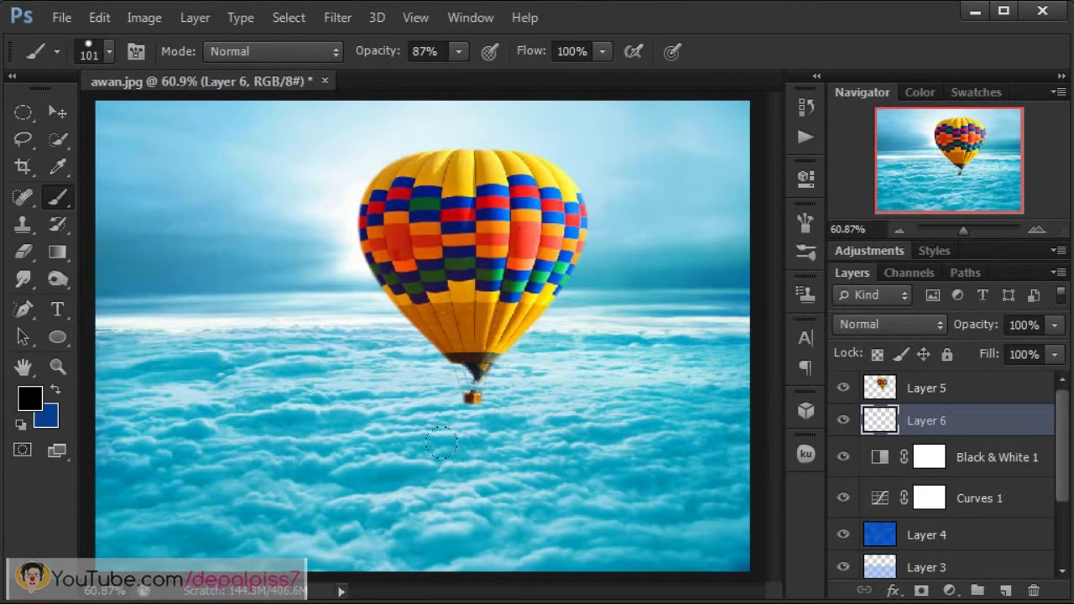
mouse_move(465, 446)
mouse_down()
mouse_move(419, 449)
mouse_move(475, 443)
mouse_move(503, 457)
mouse_move(447, 480)
mouse_move(479, 439)
mouse_move(496, 456)
mouse_move(479, 479)
mouse_move(501, 445)
mouse_move(541, 462)
mouse_up()
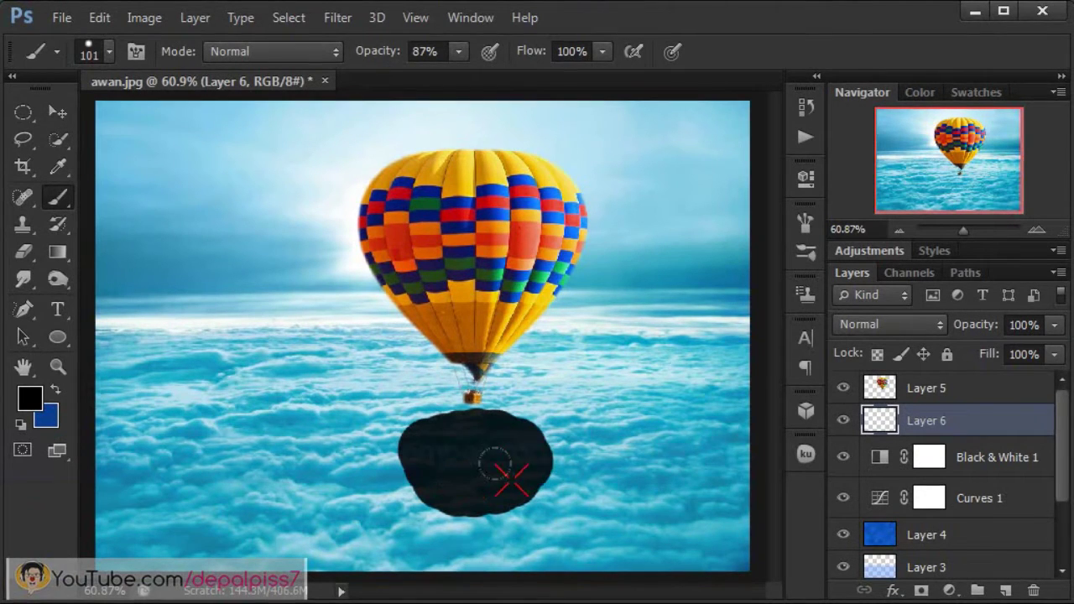
click(339, 17)
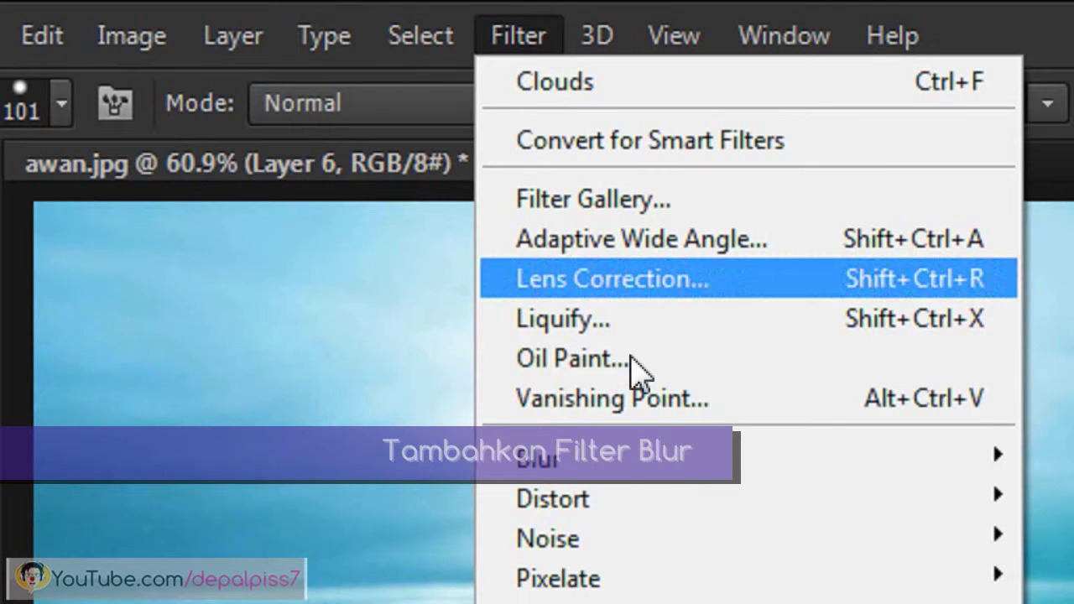
mouse_move(132, 123)
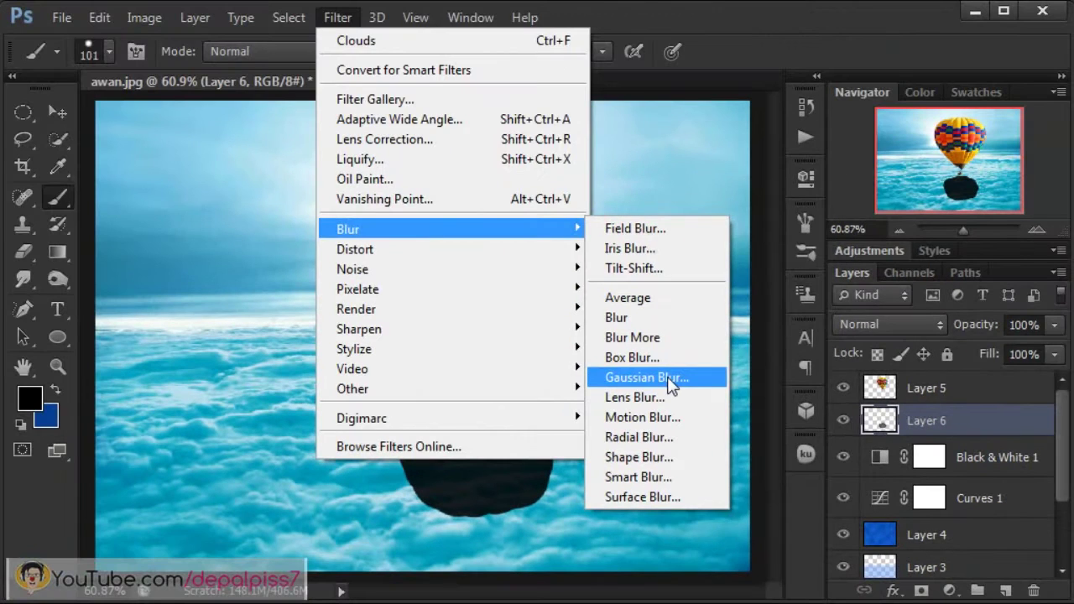
Step: Soften Layer 6's black blob with a 37.4-pixel Gaussian Blur
click(538, 304)
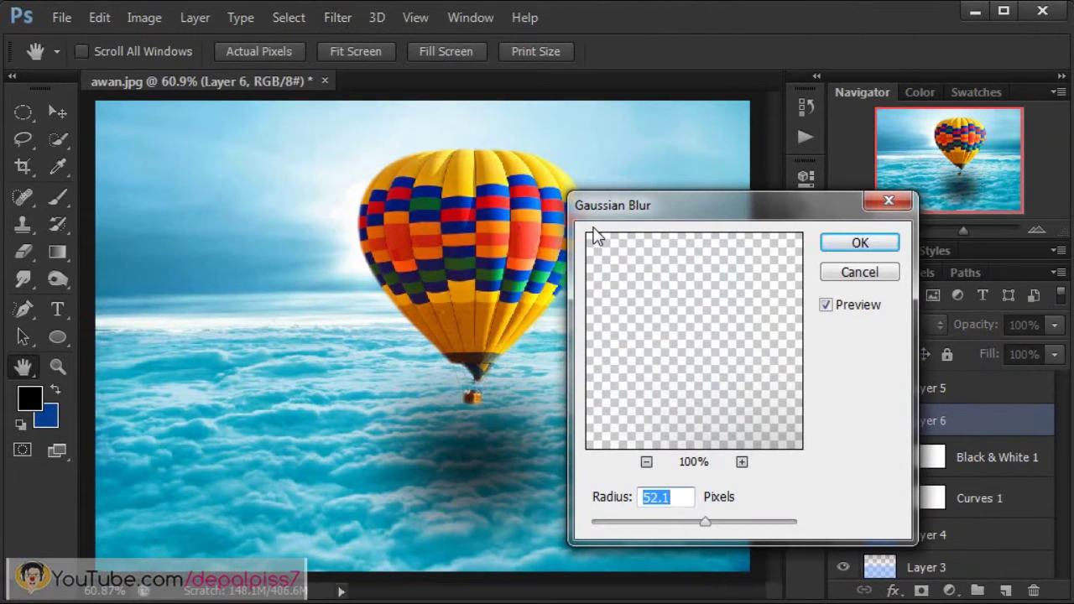
drag(703, 524, 704, 523)
click(860, 243)
key(b)
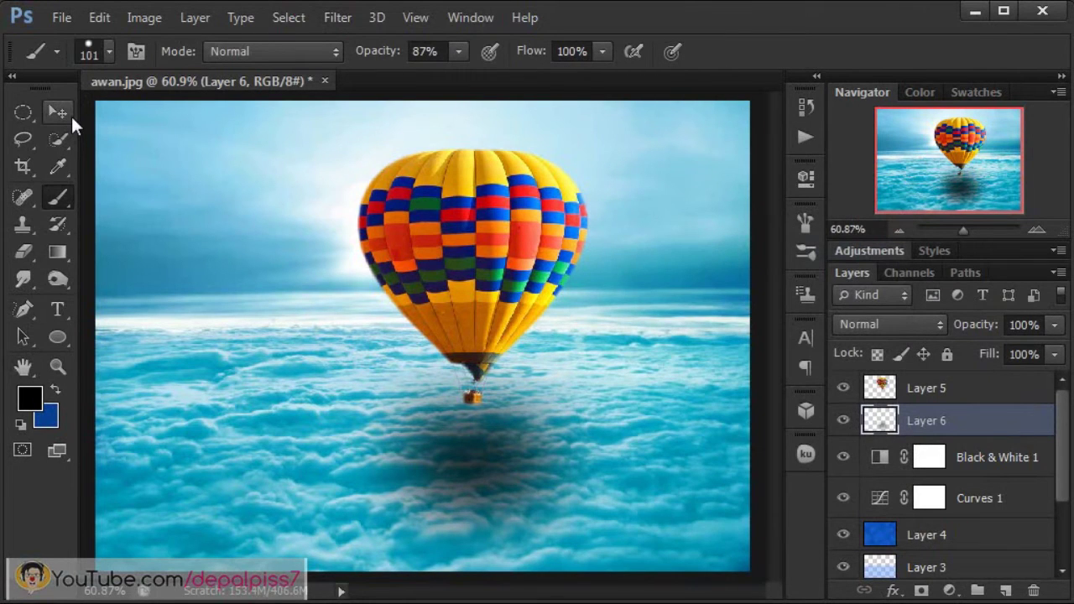
Step: Blend Layer 6 in Soft Light and toggle its visibility to compare
click(896, 329)
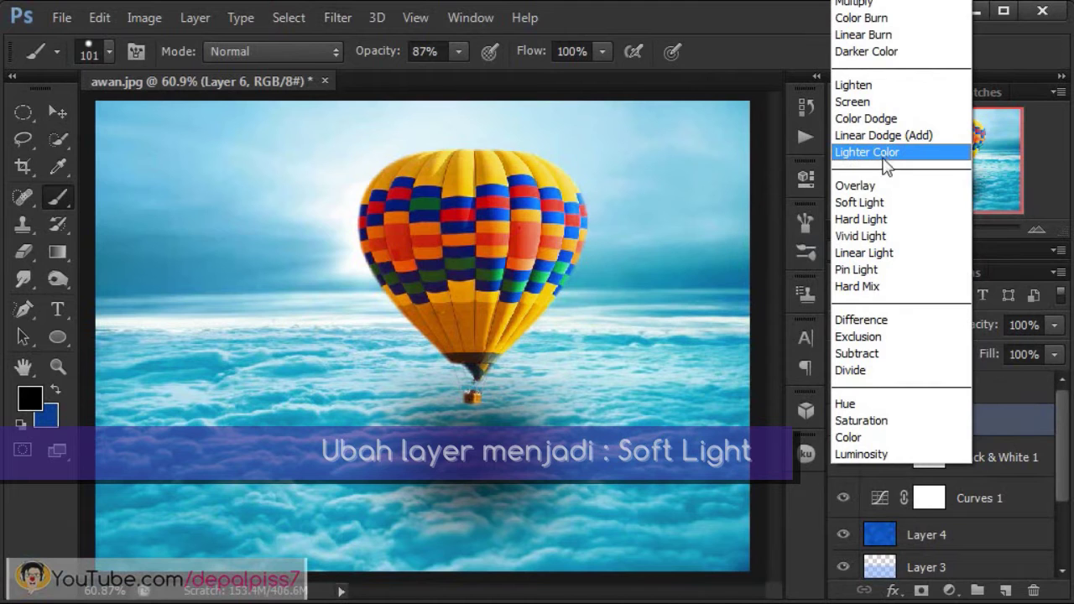
click(893, 203)
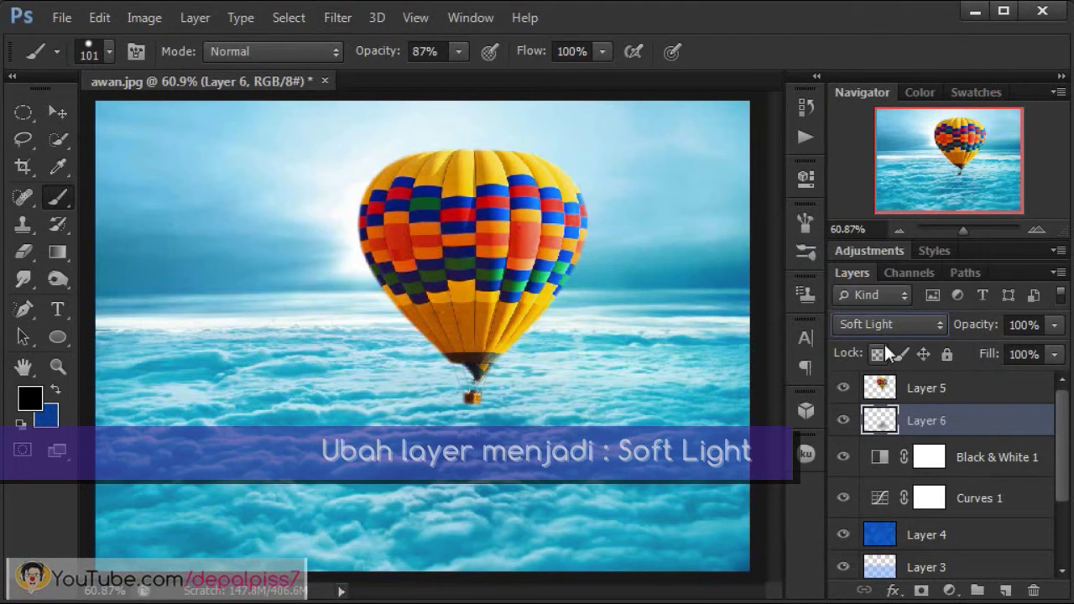
click(844, 421)
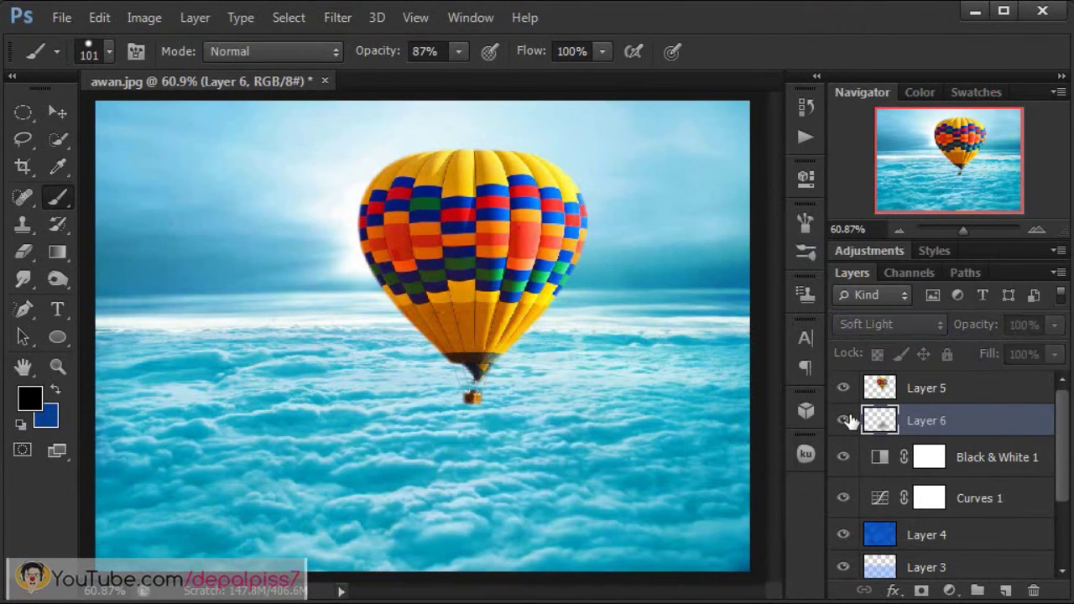
click(845, 420)
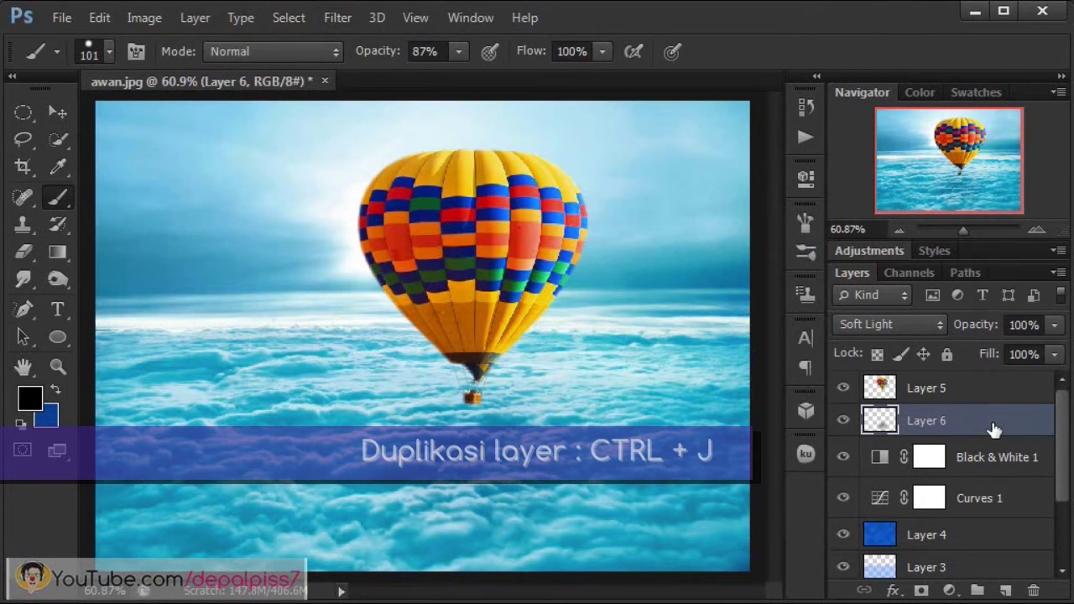
Step: Duplicate the shadow layer and blend the copy in Multiply at 30% opacity
key(ctrl+j)
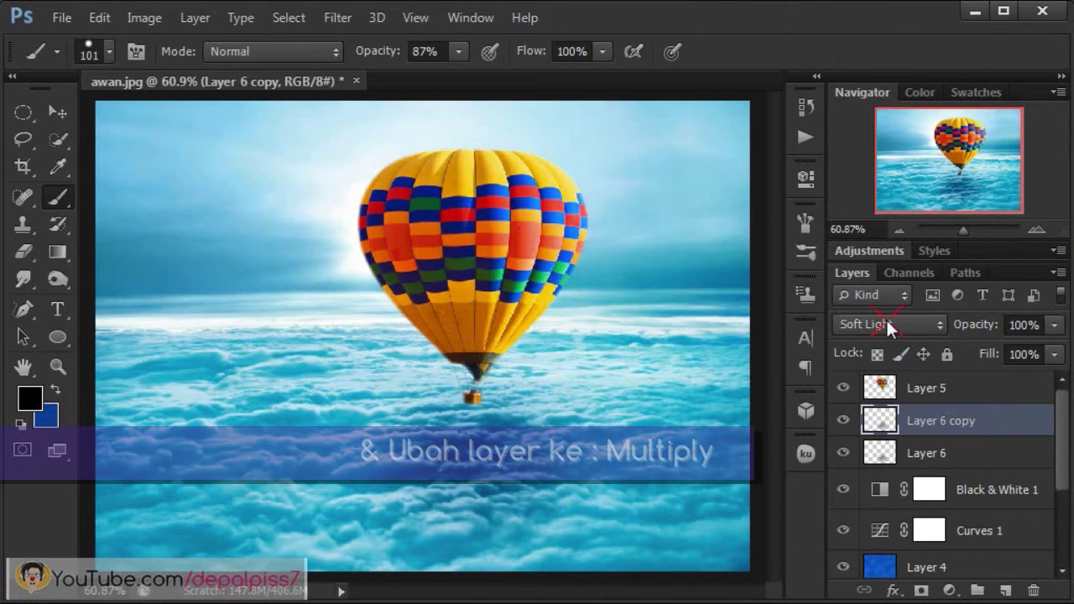
click(890, 326)
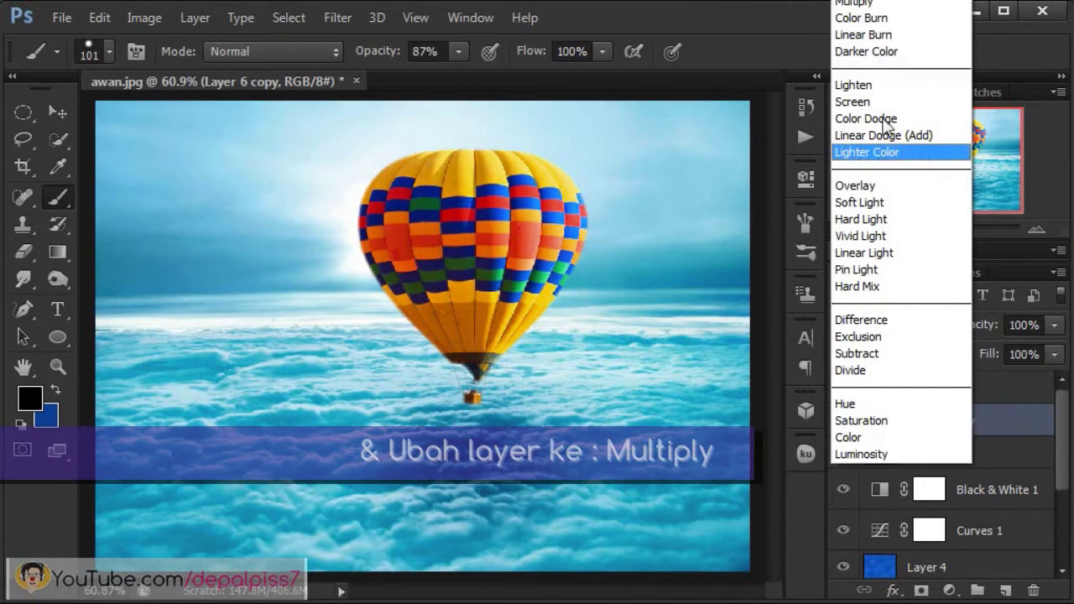
click(880, 17)
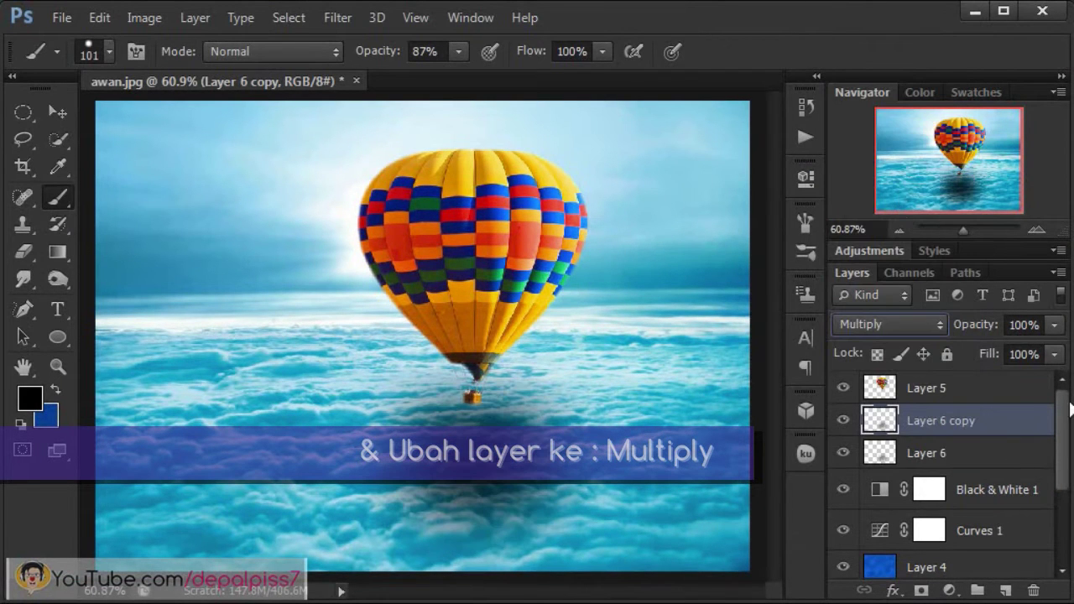
click(1054, 325)
drag(1052, 347, 971, 347)
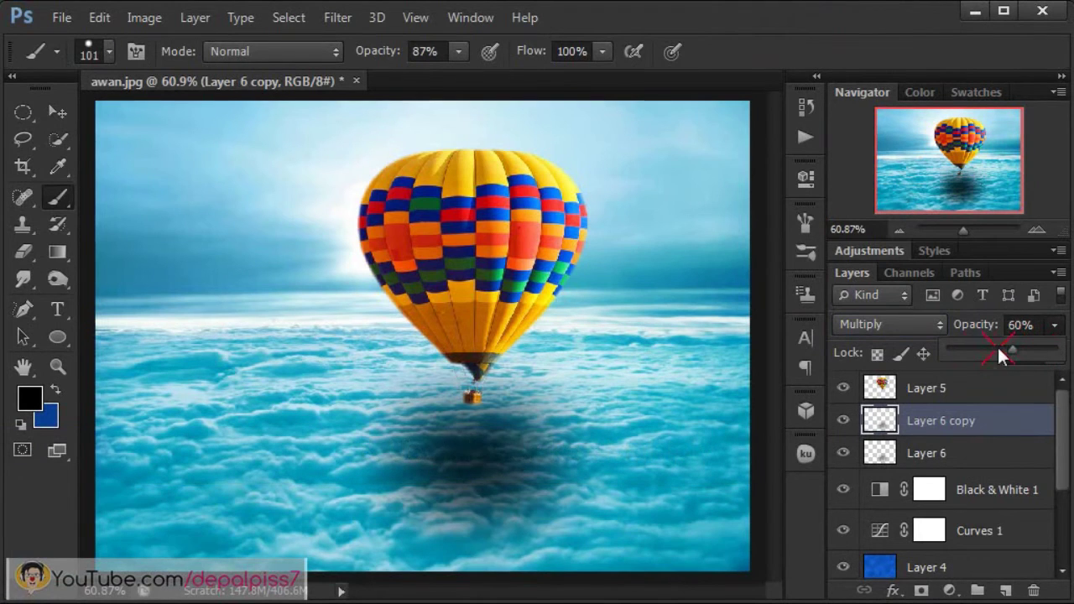
click(1019, 326)
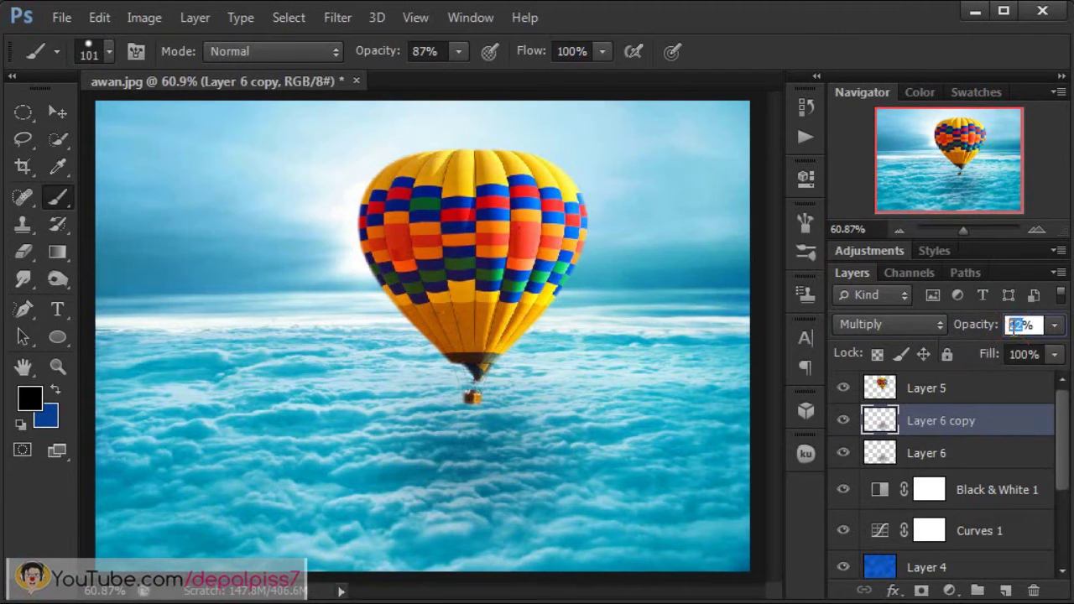
text(50)
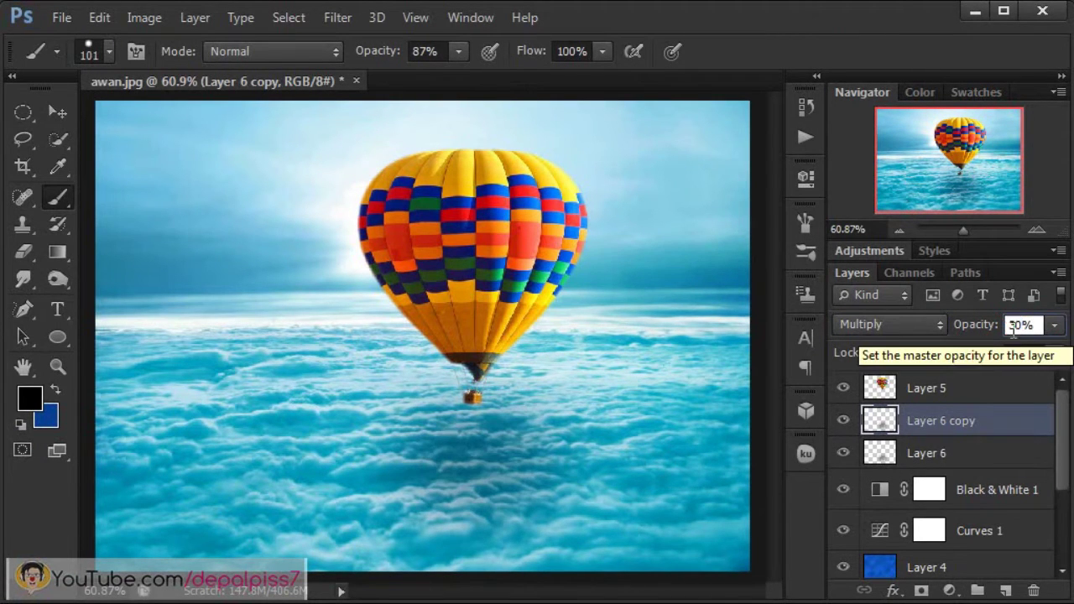
text(30)
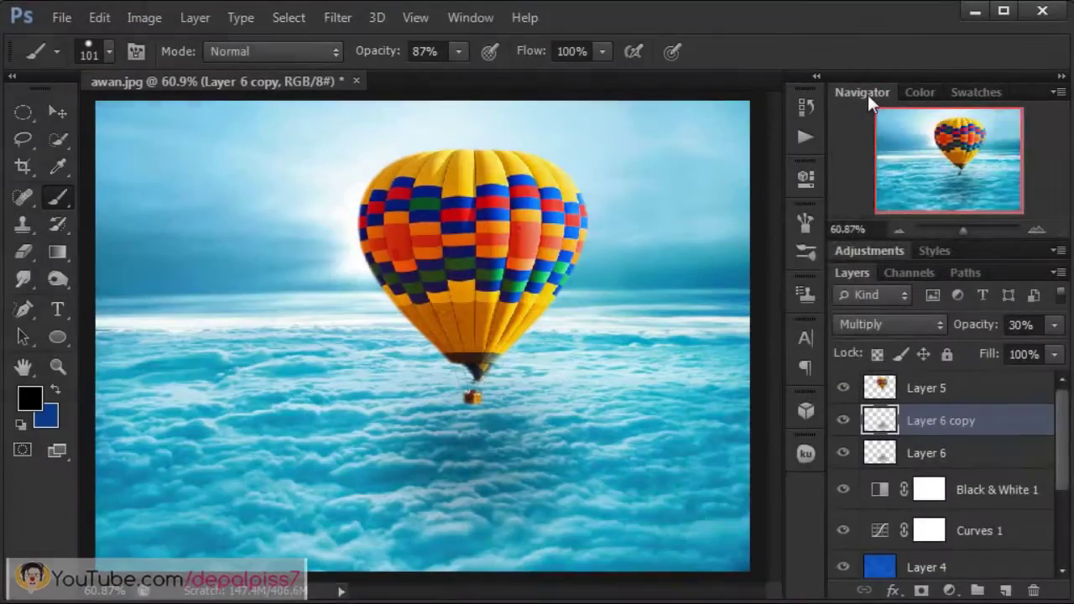
double_click(867, 94)
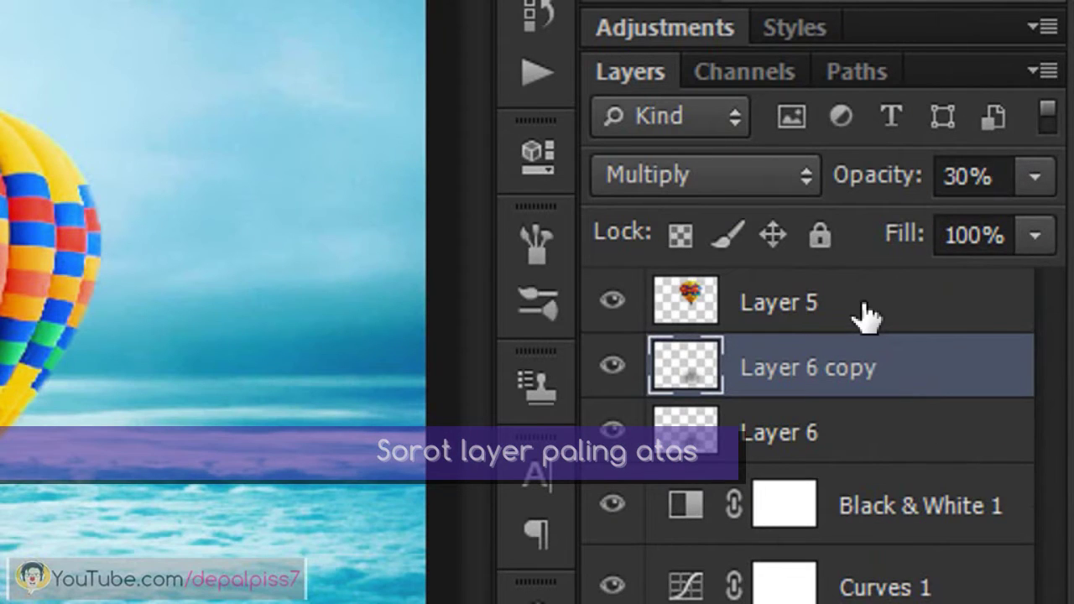
Step: Add Layer 7 above Layer 5 and fill it with 50% Gray
click(868, 315)
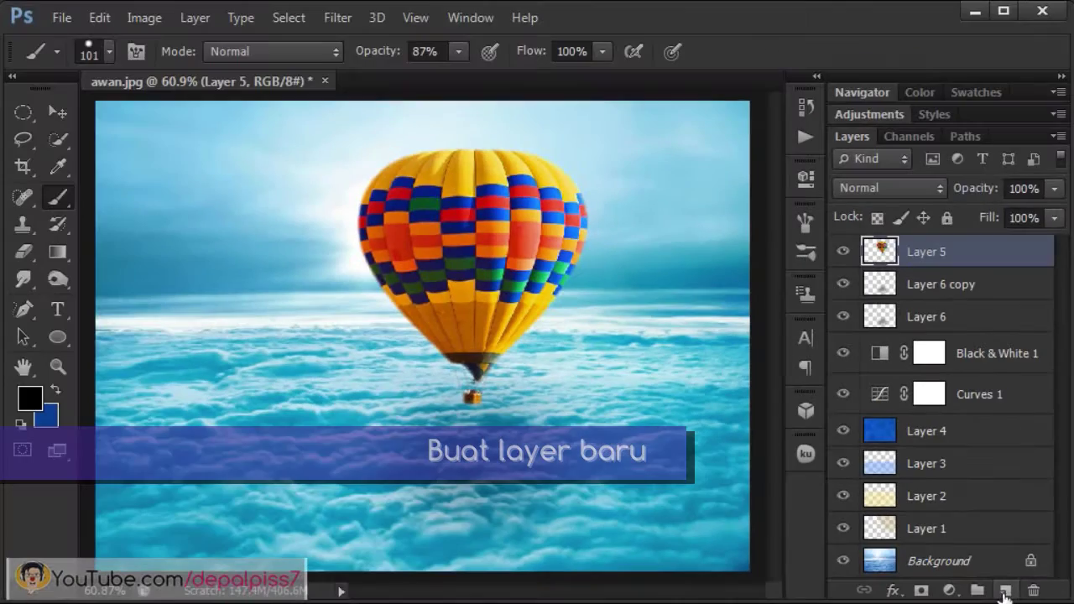
click(1006, 591)
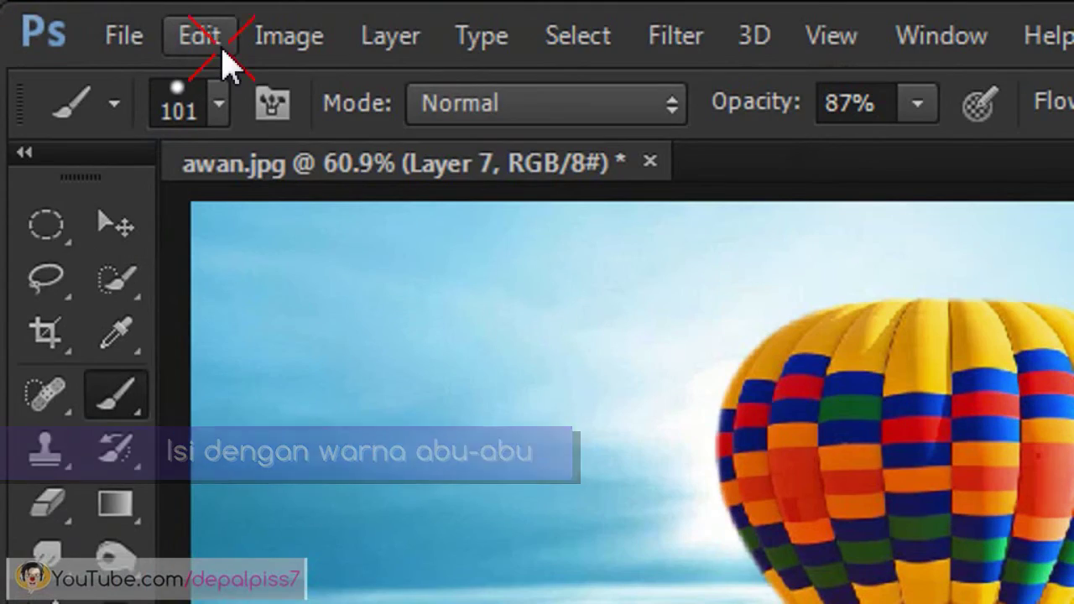
click(223, 48)
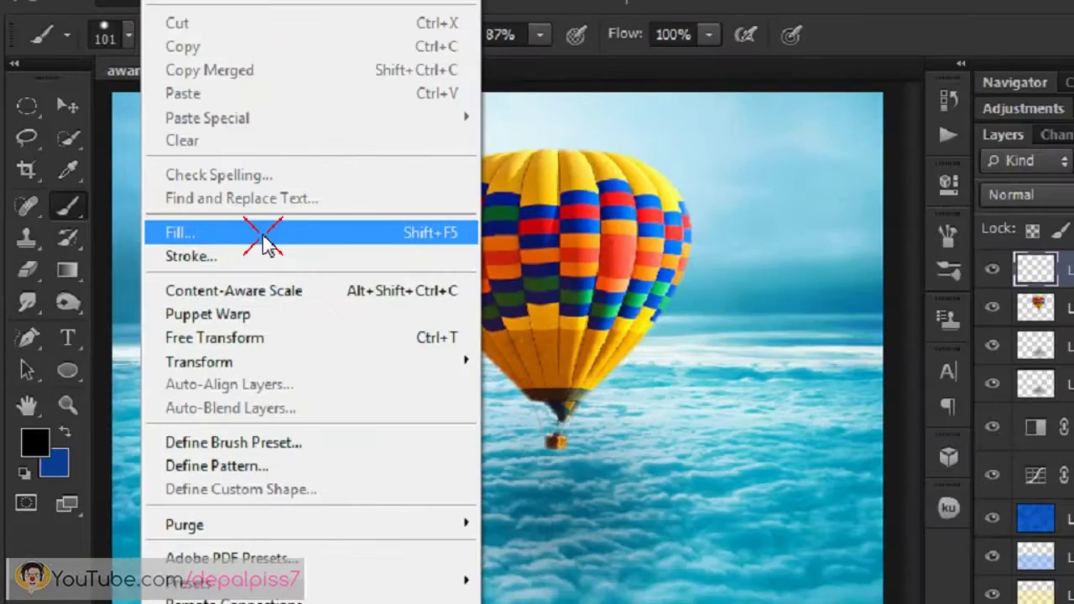
click(447, 308)
click(610, 202)
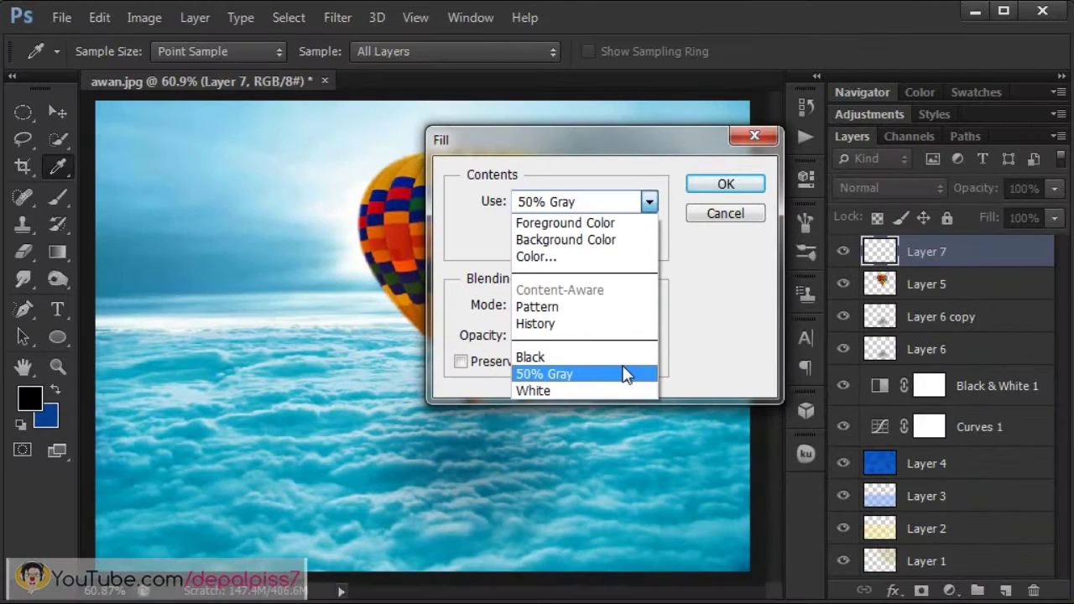
click(622, 371)
key(Return)
key(b)
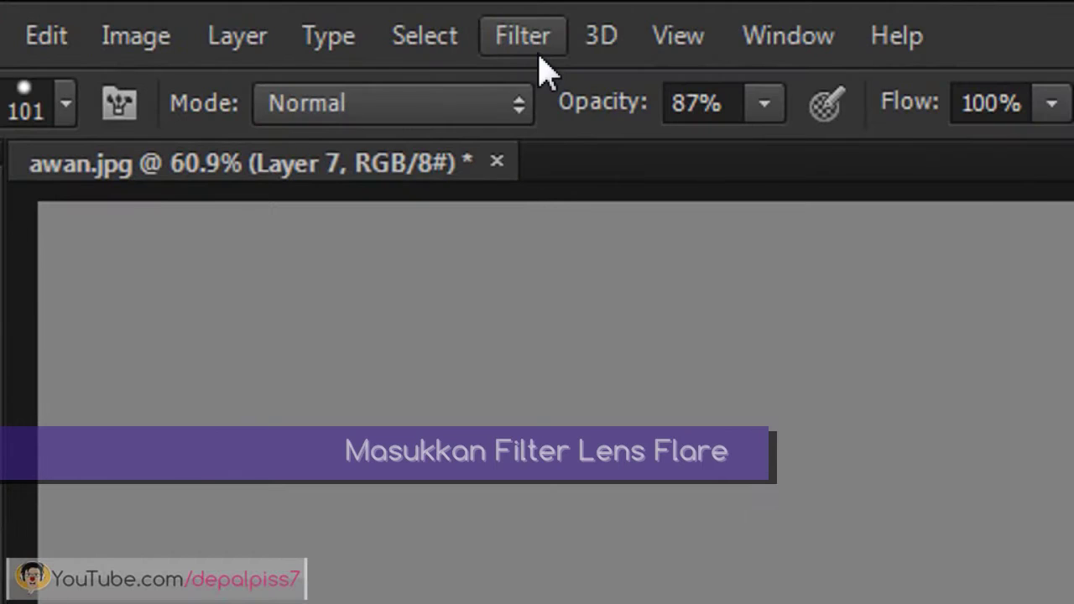
Step: Render a 105mm Prime lens flare on the gray Layer 7
click(537, 51)
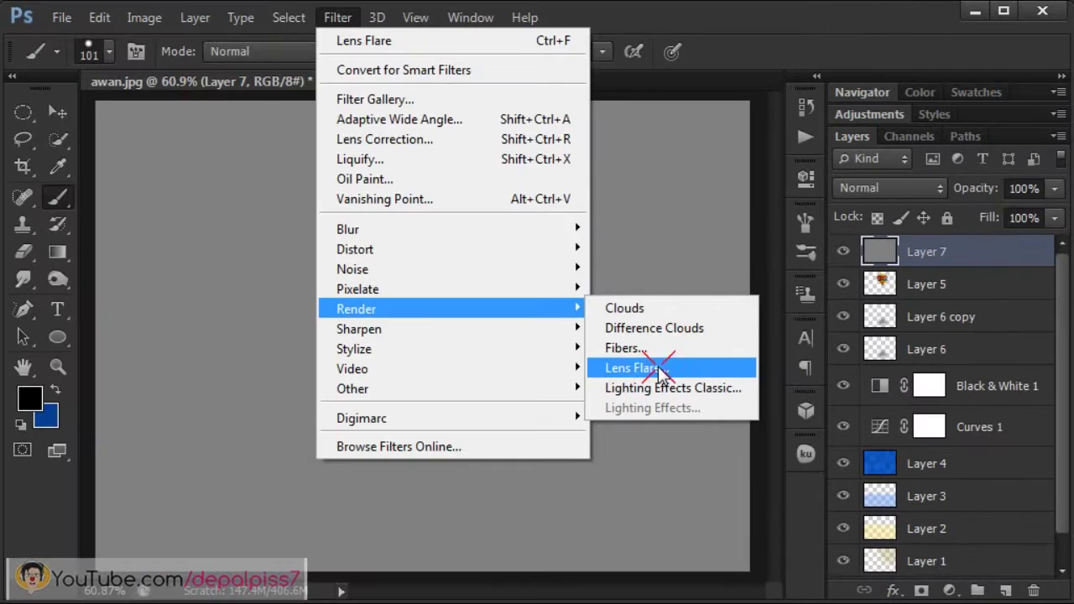
click(716, 401)
text(115)
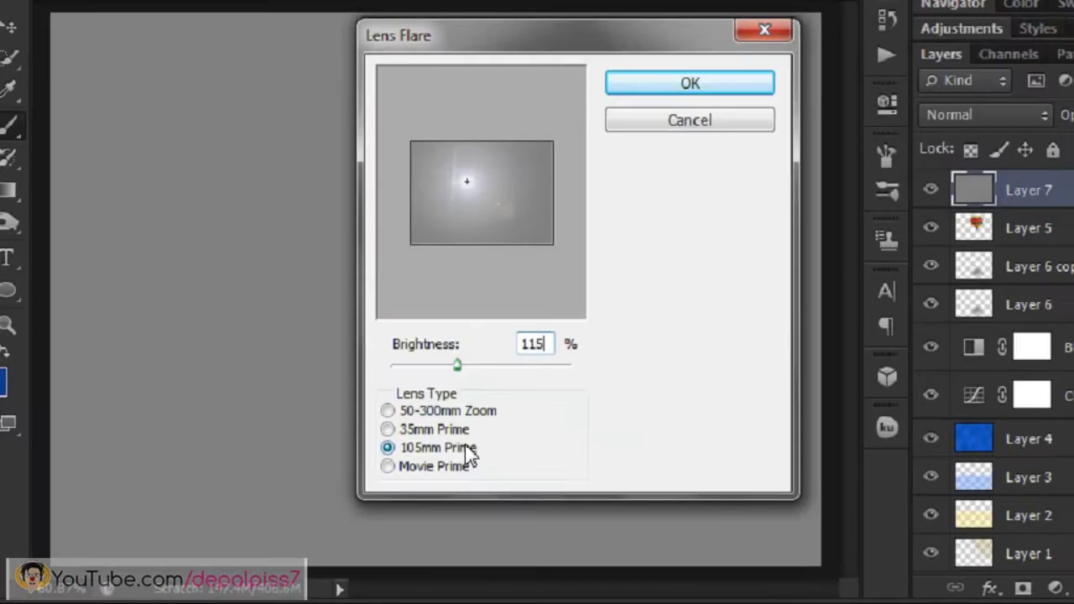
click(543, 345)
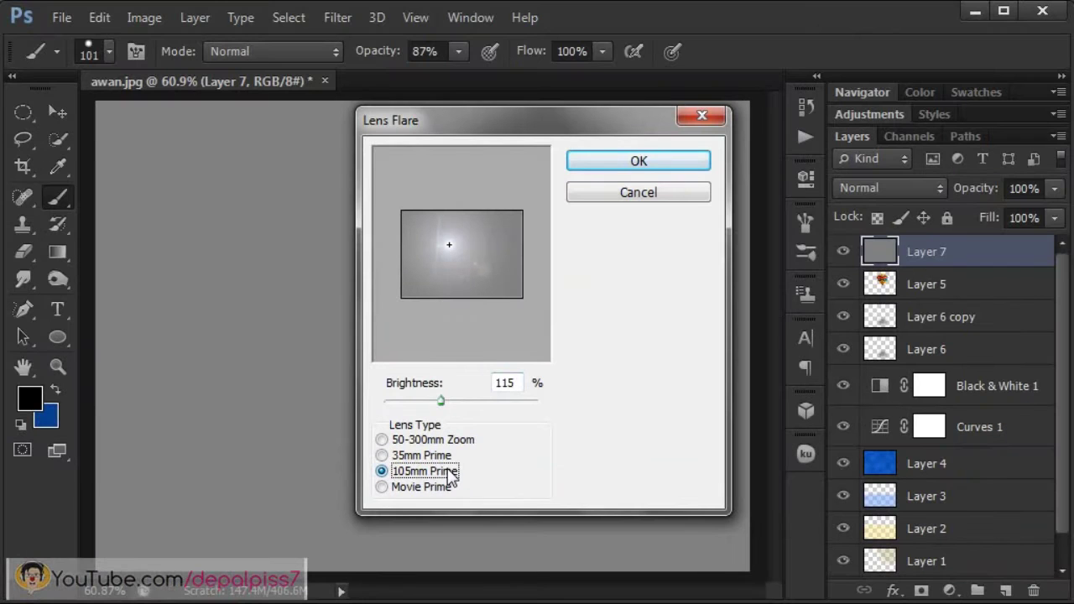
click(645, 162)
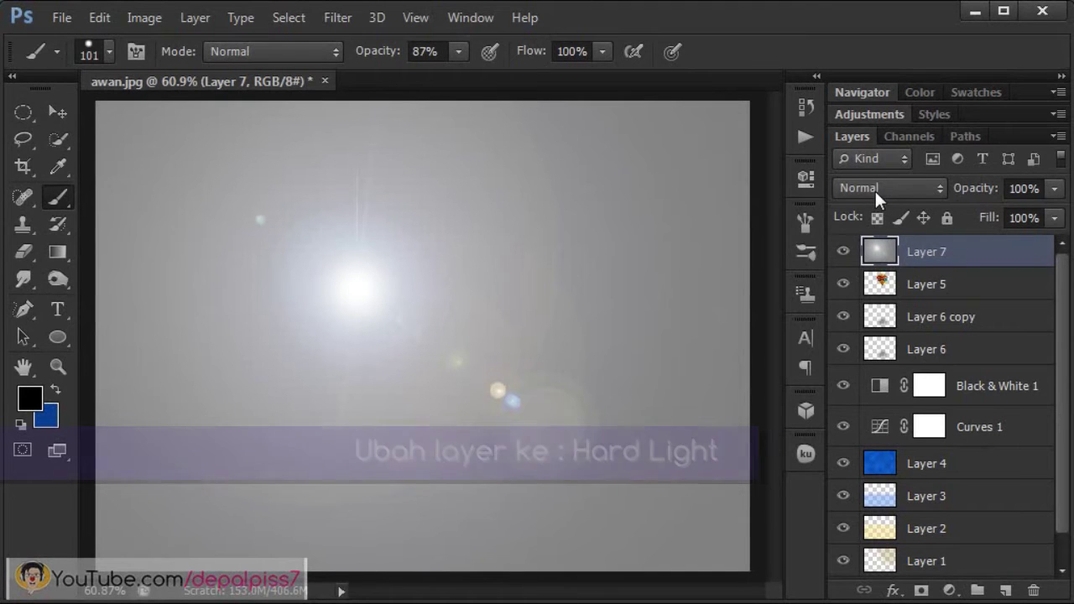
Step: Blend Layer 7 in Hard Light and duplicate it
click(875, 189)
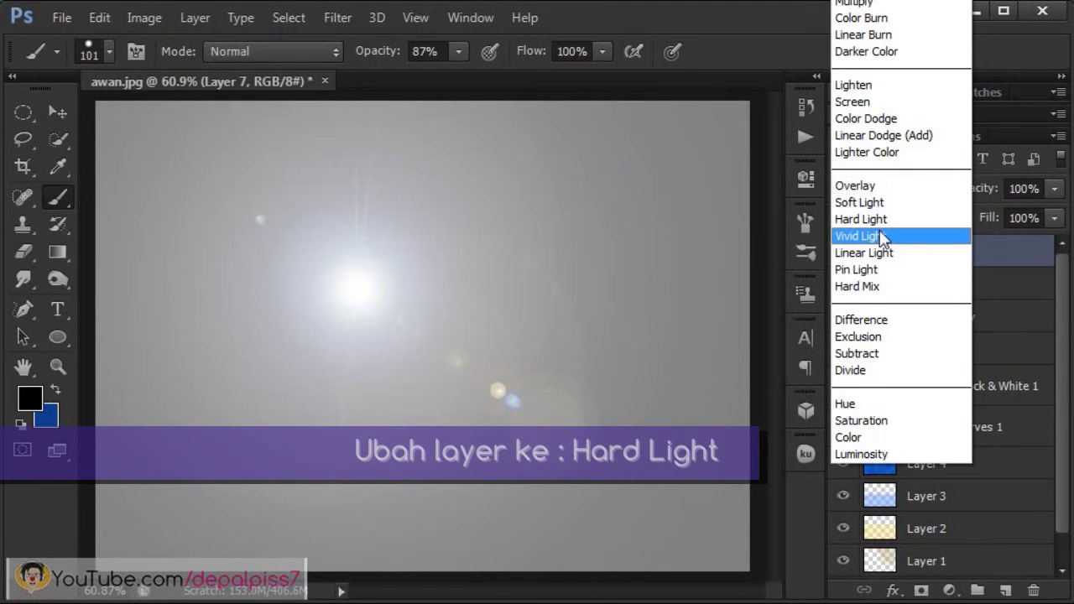
click(879, 220)
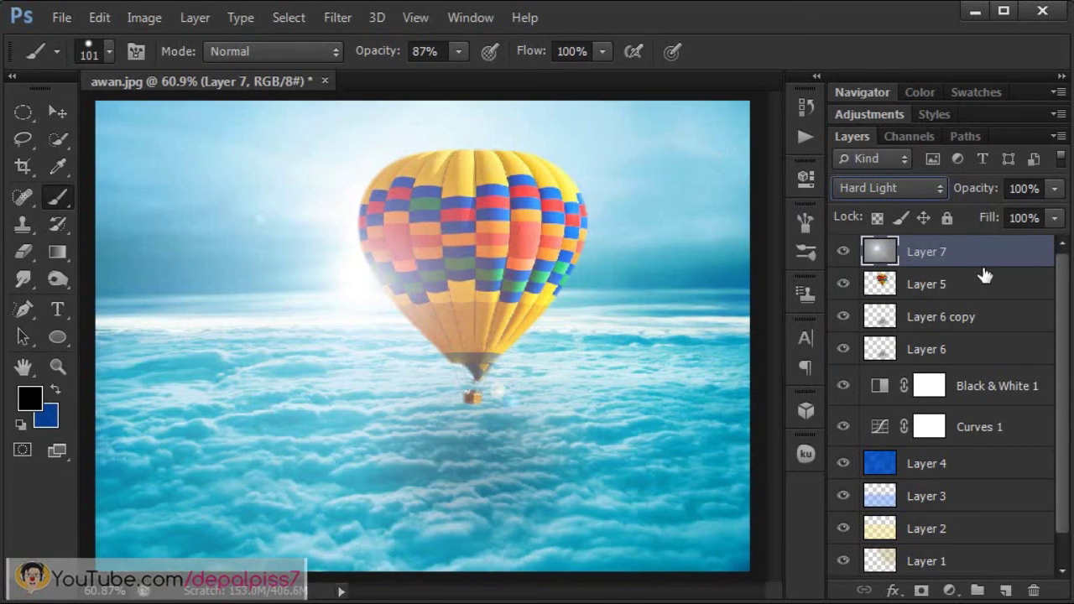
key(ctrl+j)
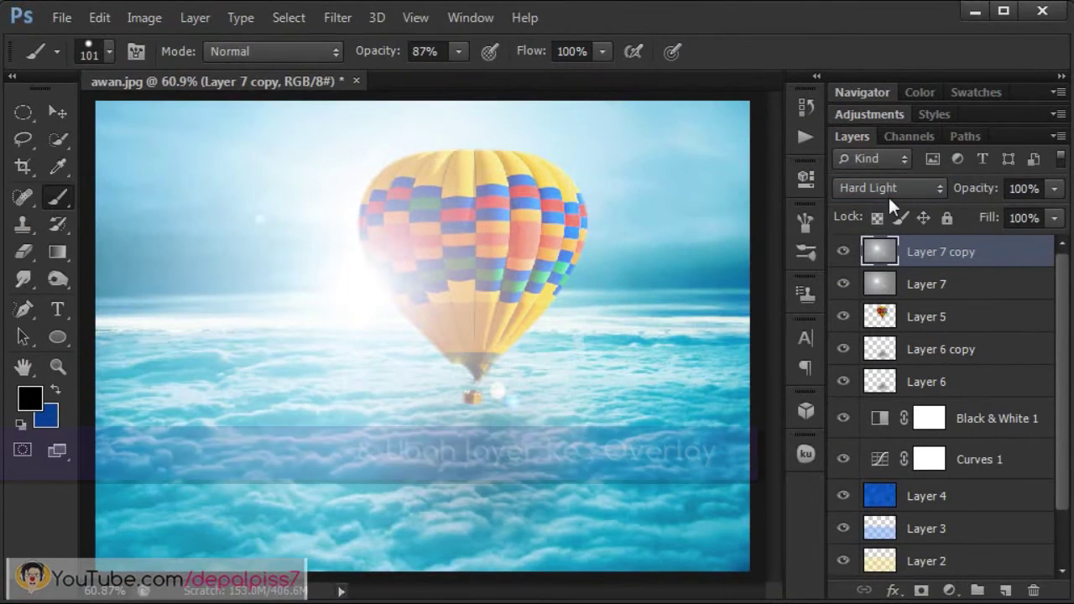
Step: Switch Layer 7 copy's blend mode to Overlay
click(891, 187)
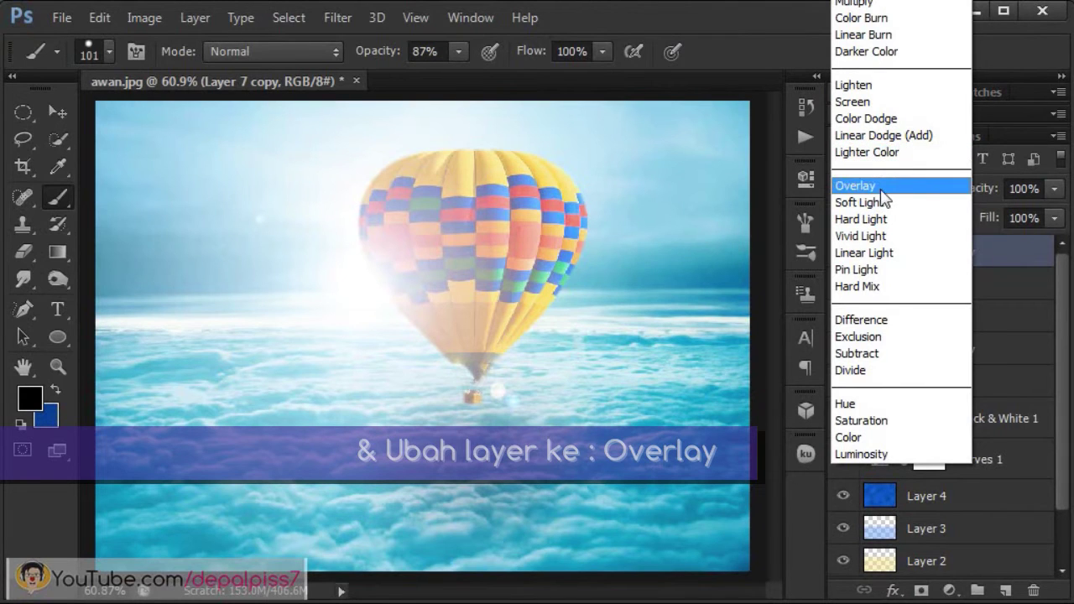
click(879, 188)
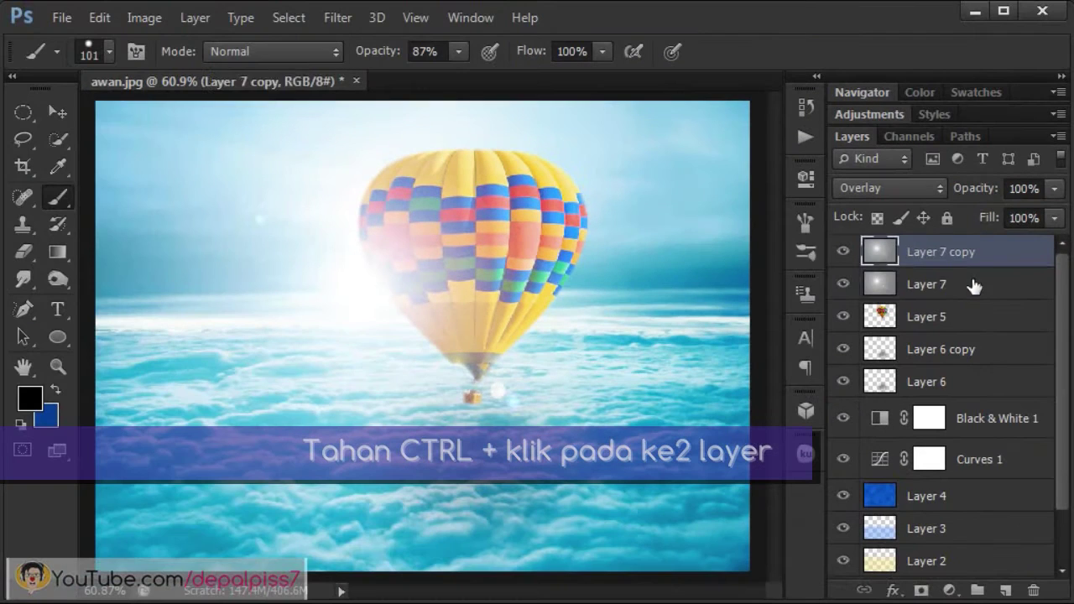
Step: Group Layer 7 and Layer 7 copy into Group 1, then check its contents
ctrl+click(971, 286)
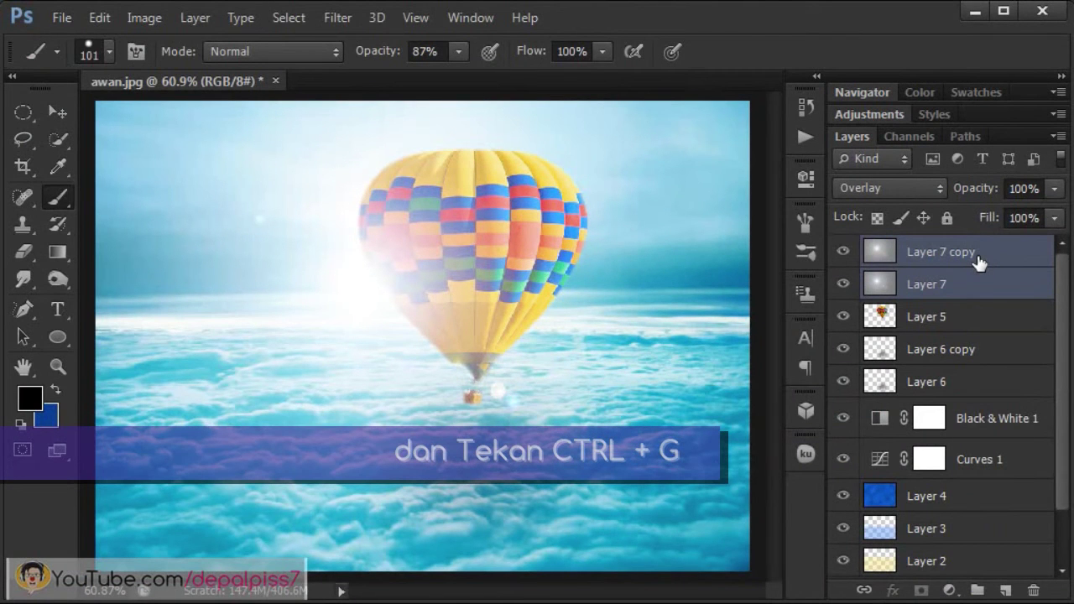
key(ctrl+g)
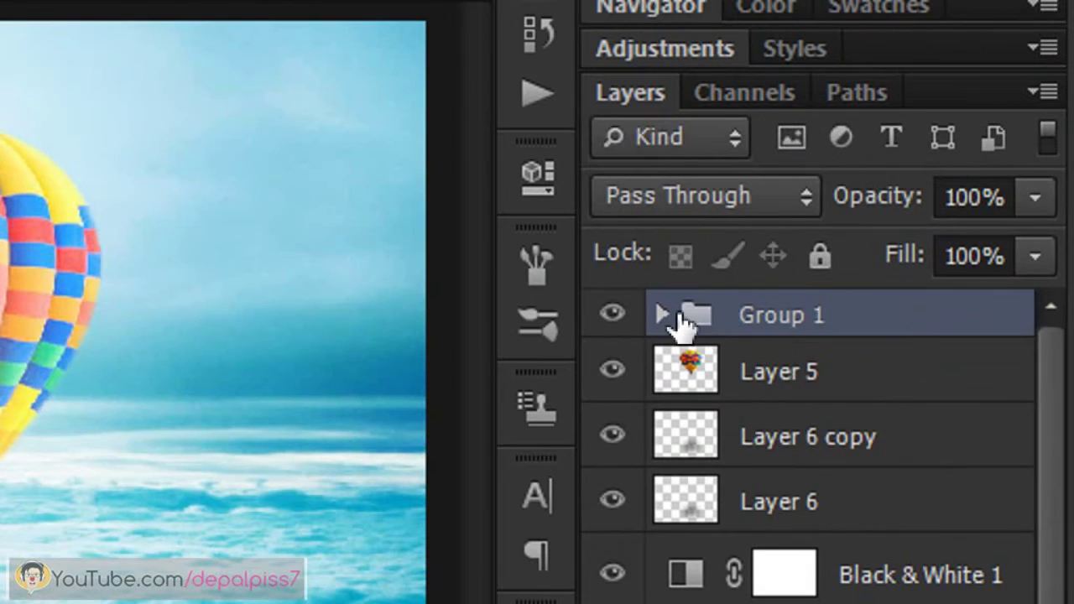
click(662, 315)
click(663, 315)
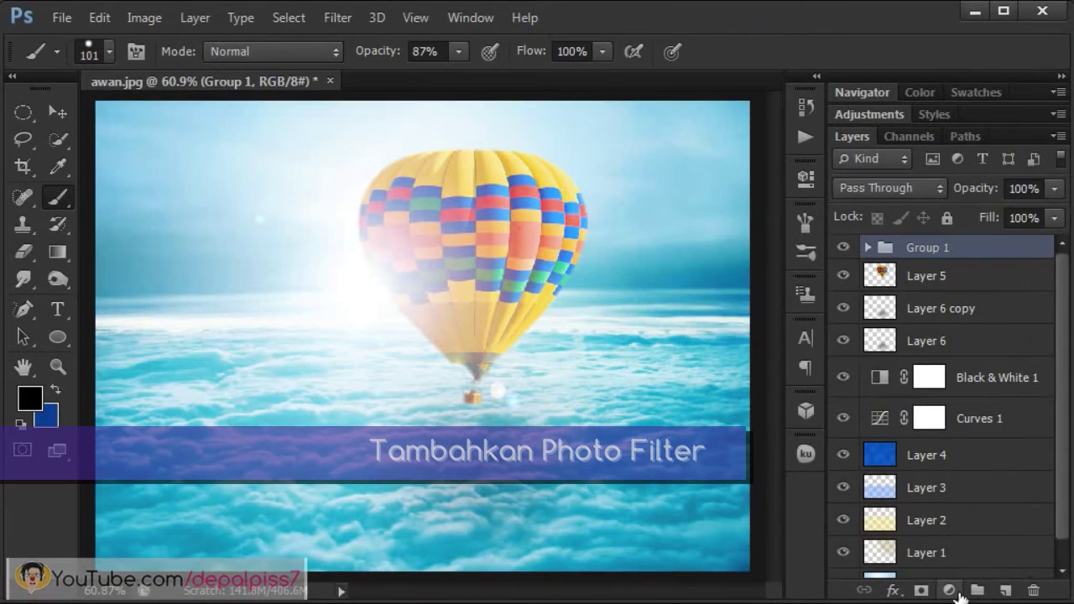
Step: Add a Photo Filter adjustment layer using the Orange filter at 25% density
click(956, 590)
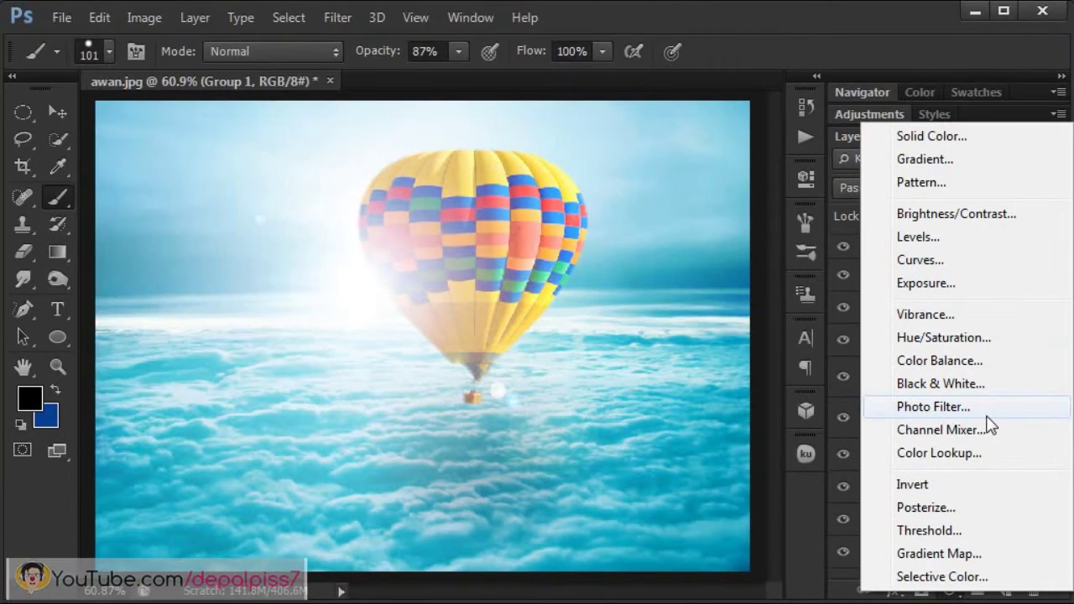
click(899, 300)
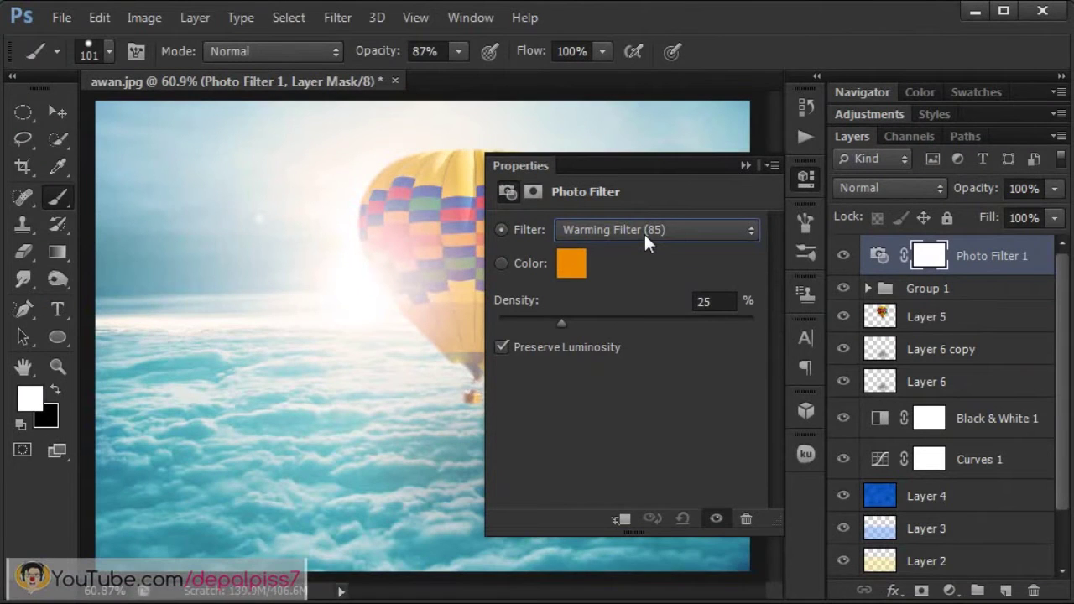
click(644, 232)
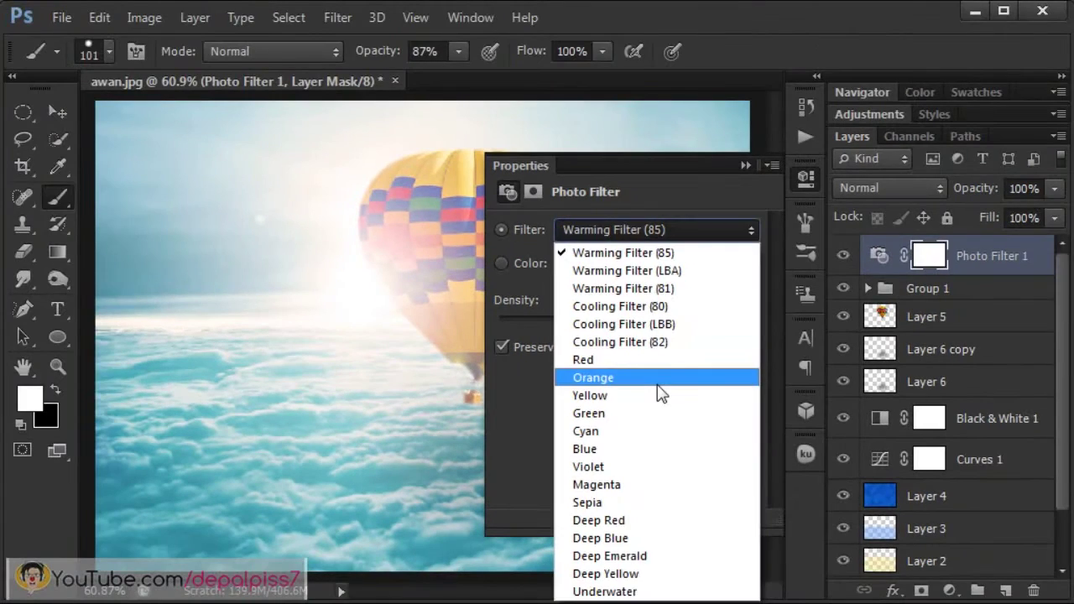
click(656, 379)
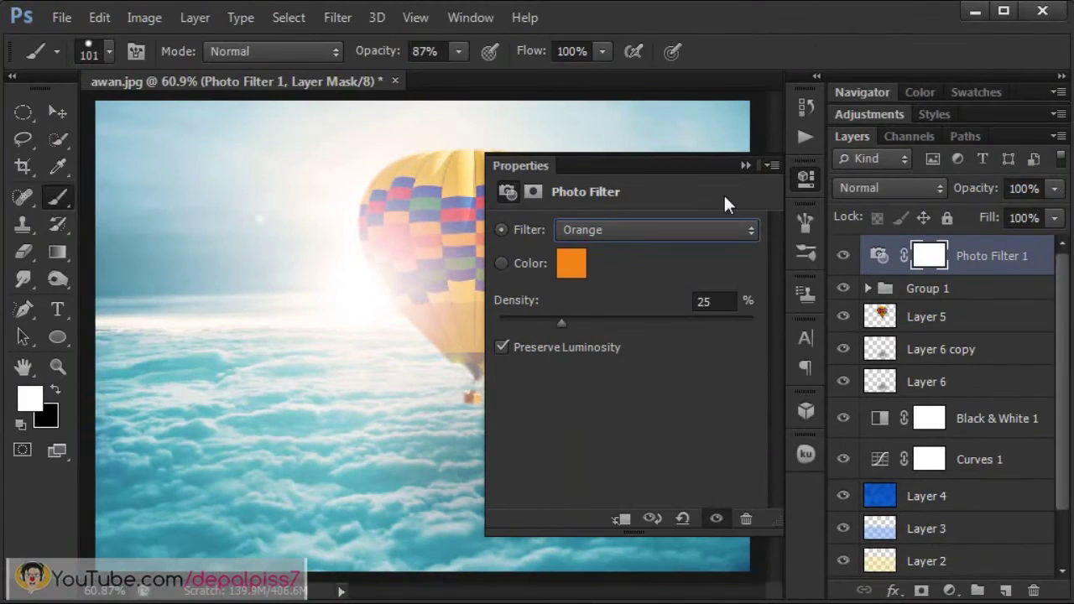
click(732, 304)
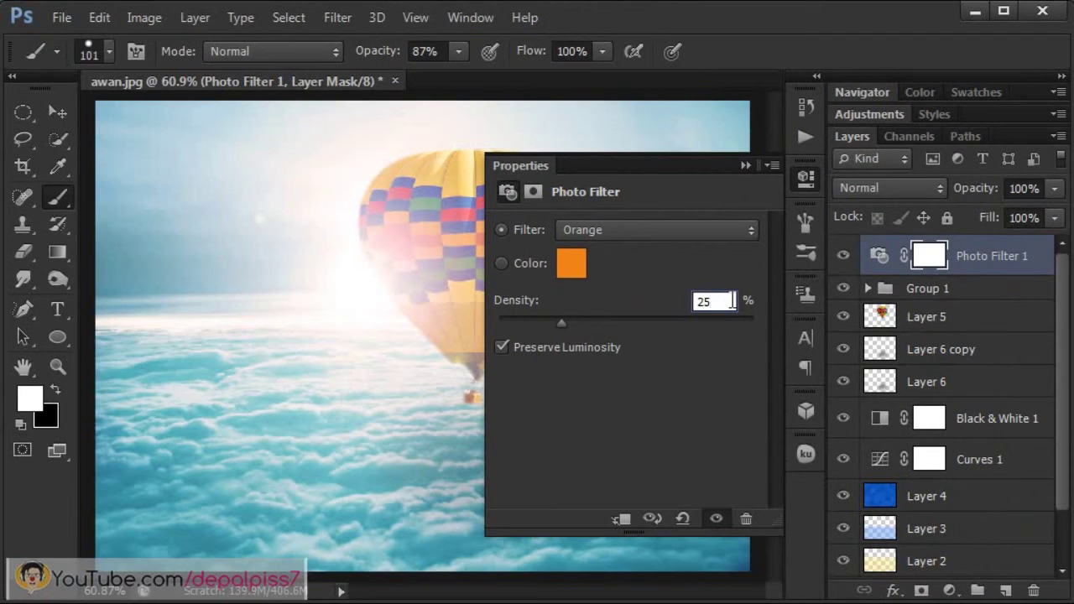
click(747, 167)
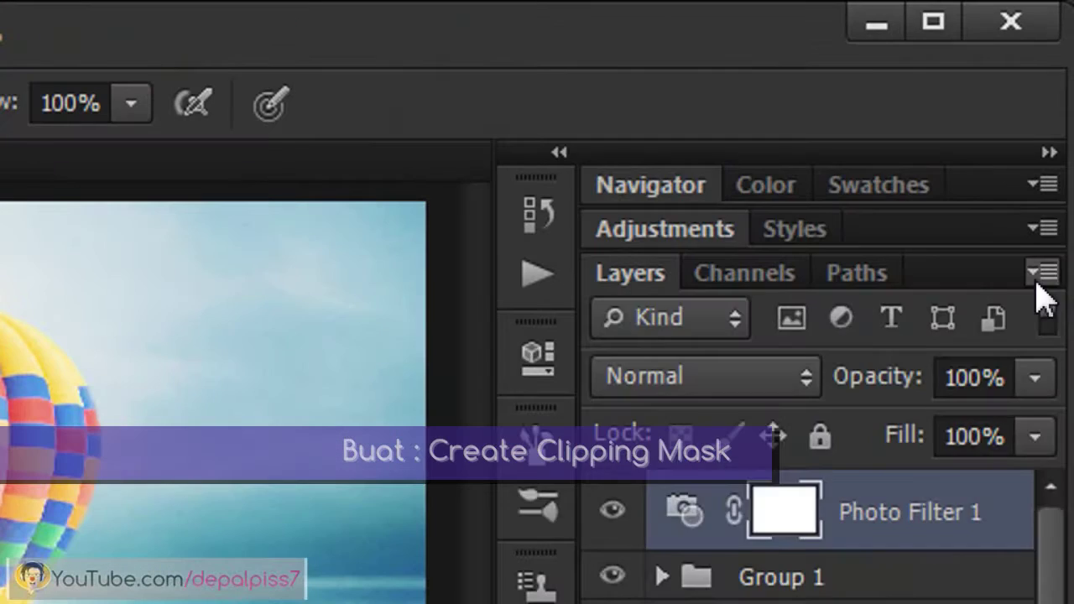
Step: Clip Photo Filter 1 to Group 1, then toggle its visibility off and on to compare
click(1057, 141)
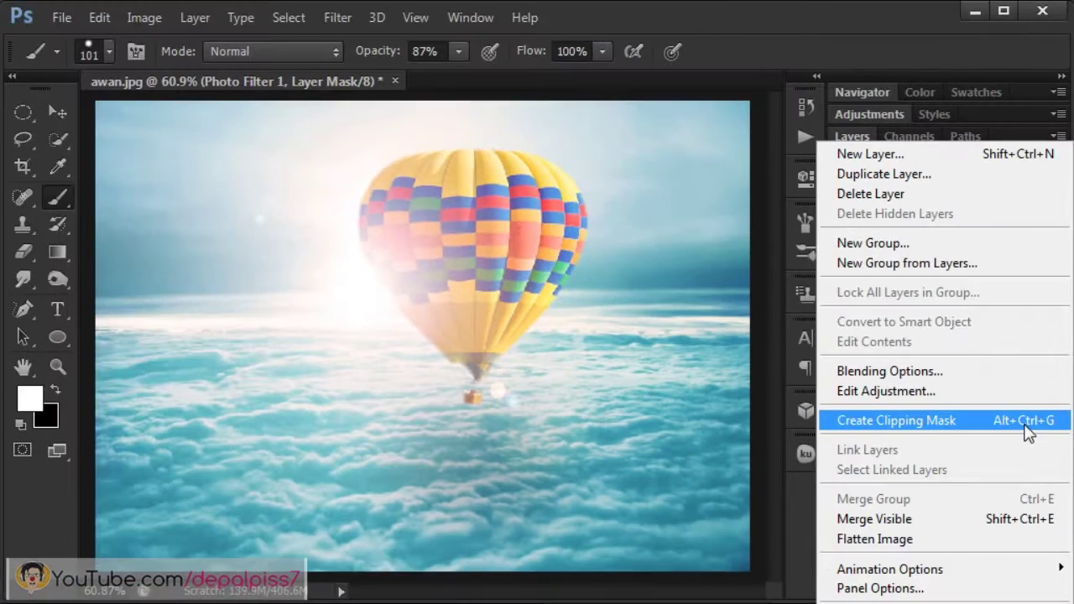
click(1027, 428)
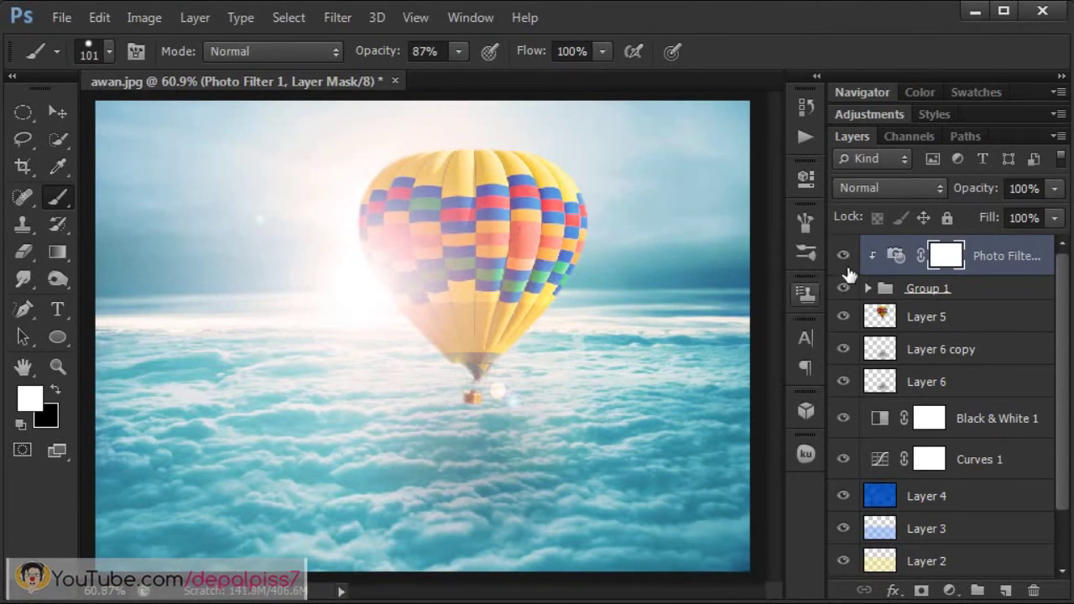
click(845, 257)
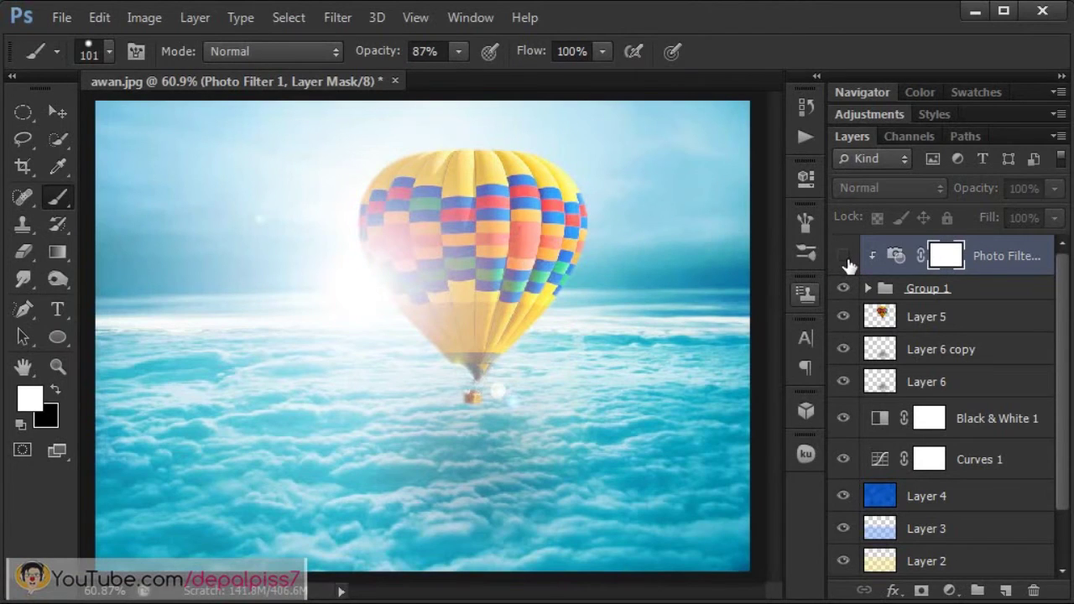
click(844, 257)
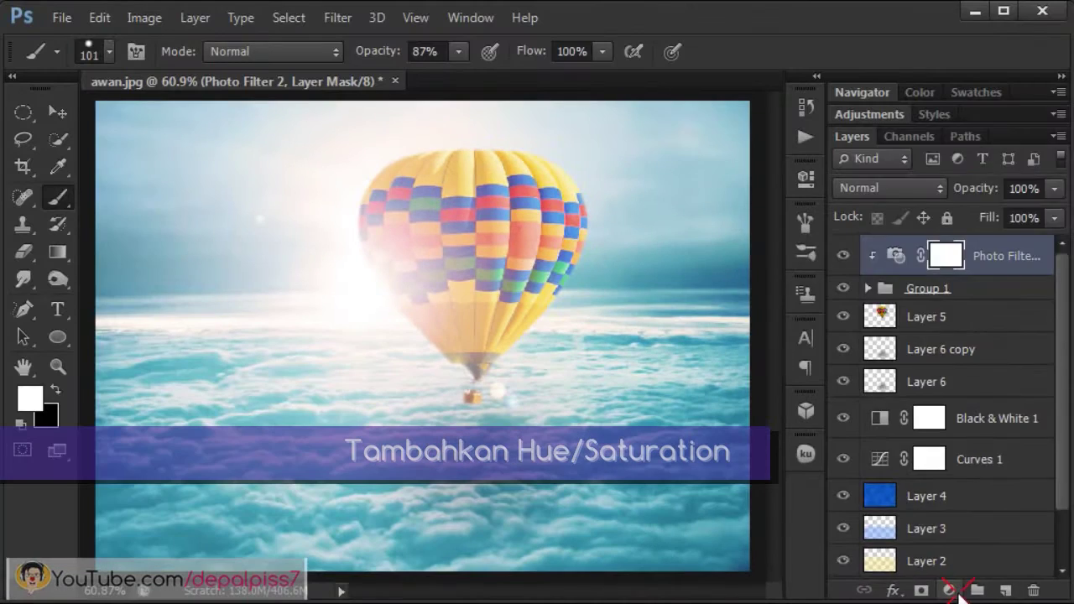
Step: Add a Hue/Saturation layer with Cyans at Hue +7, Saturation +38 and Lightness -69
click(923, 591)
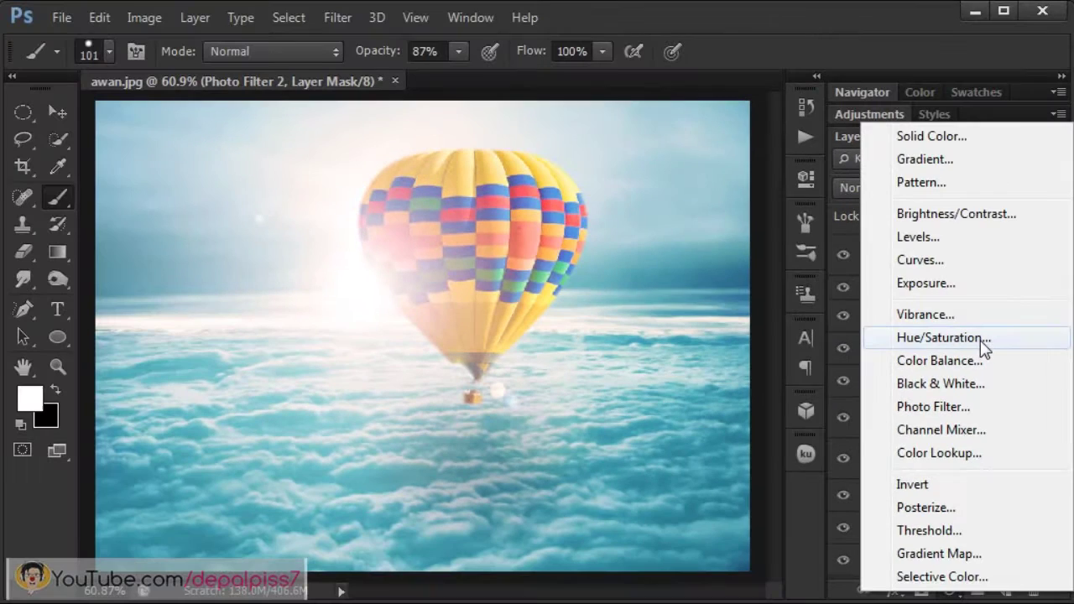
click(981, 339)
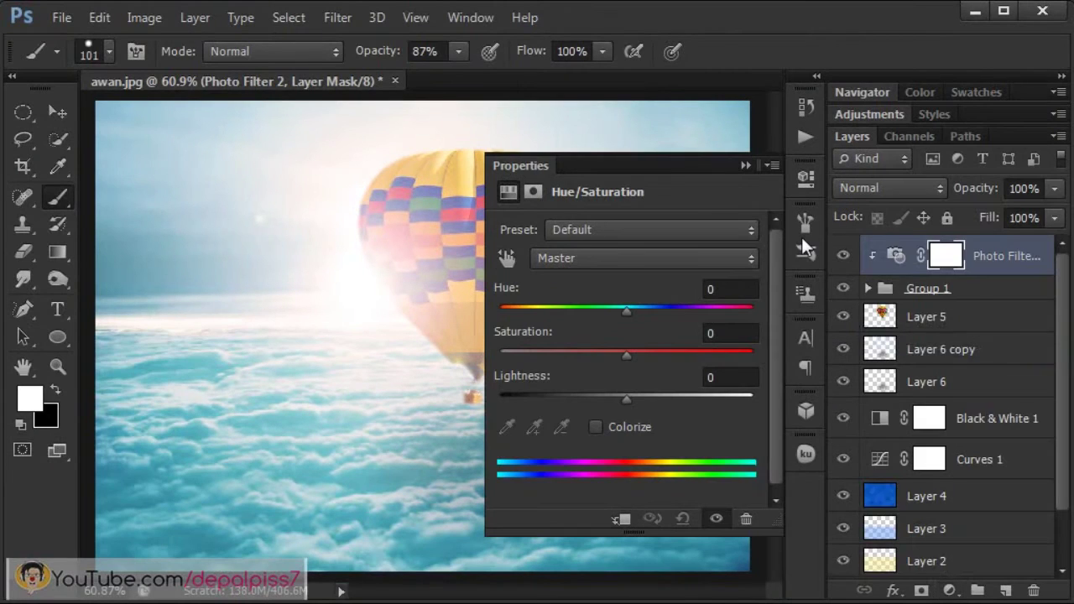
click(644, 259)
click(645, 261)
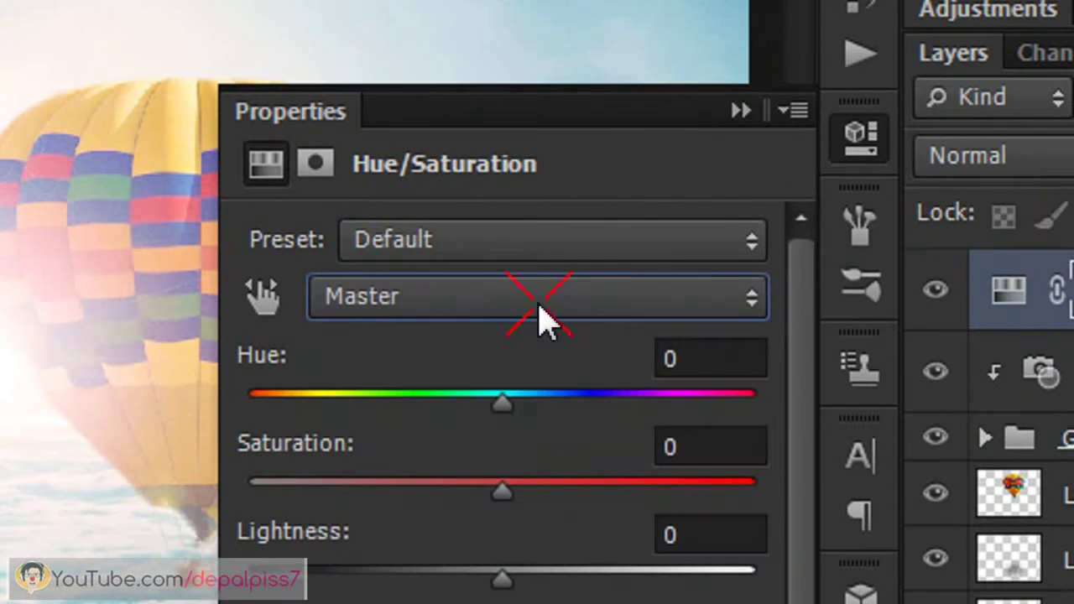
click(591, 281)
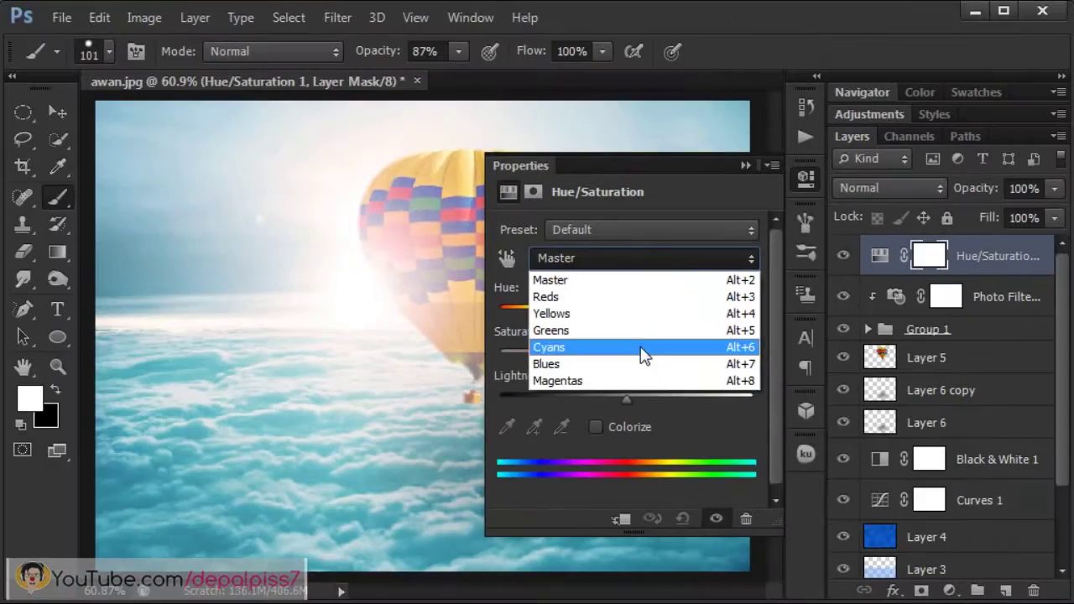
click(537, 402)
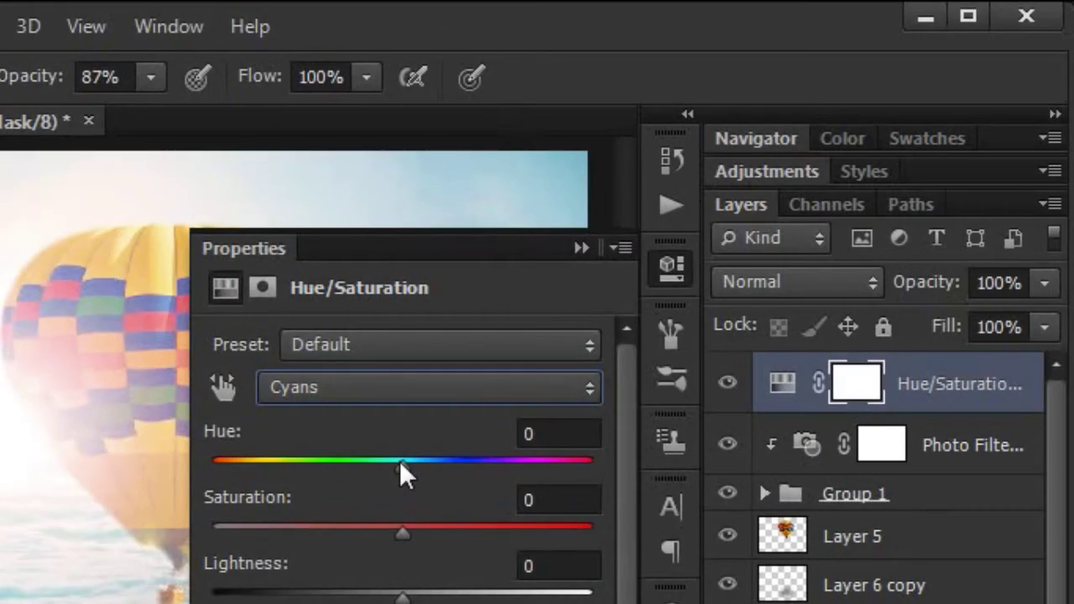
drag(400, 464, 419, 475)
drag(406, 537, 461, 542)
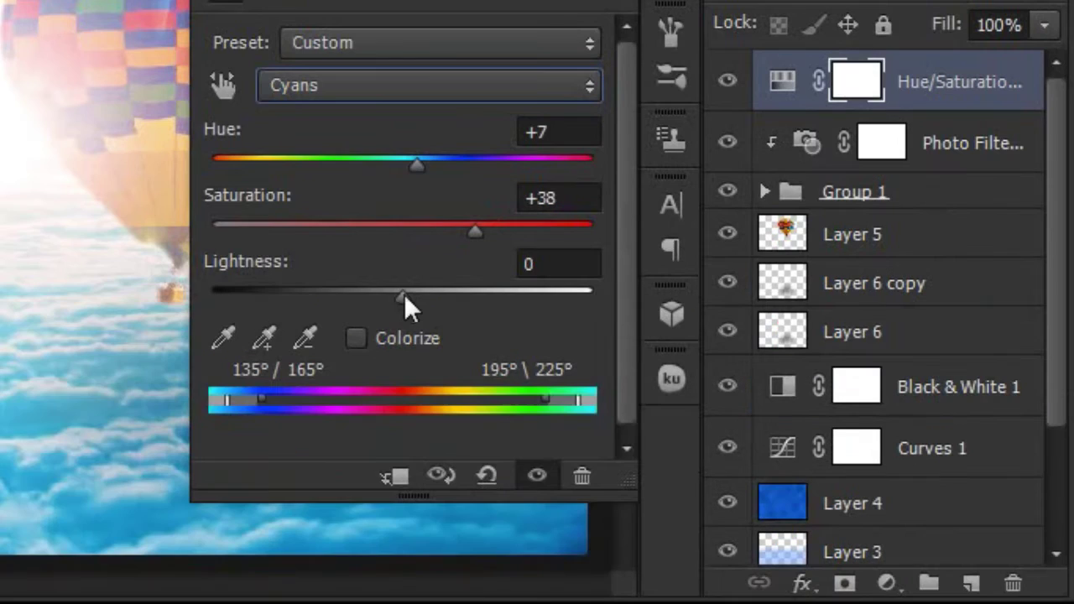
mouse_move(406, 304)
mouse_down()
mouse_move(346, 301)
mouse_move(271, 315)
mouse_up()
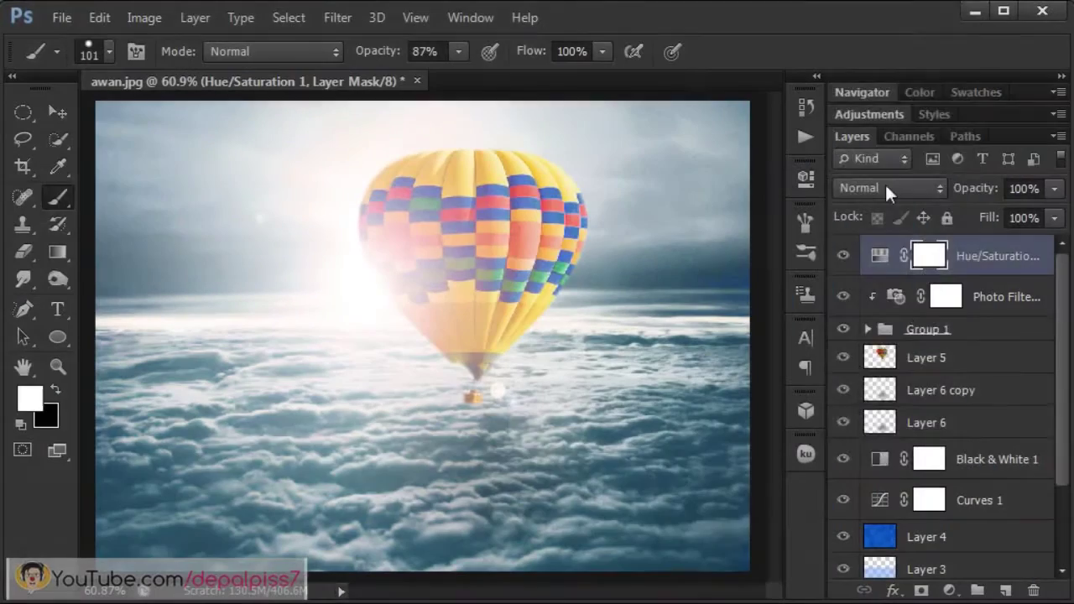
Step: Set the Hue/Saturation 1 layer to Multiply blend mode at 80% opacity
click(886, 186)
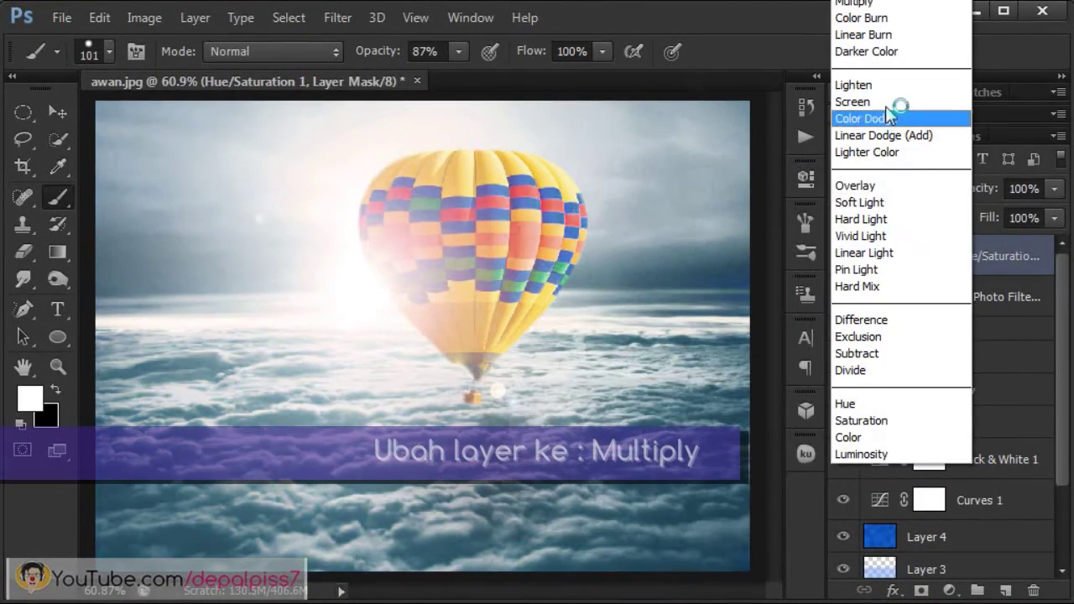
click(890, 4)
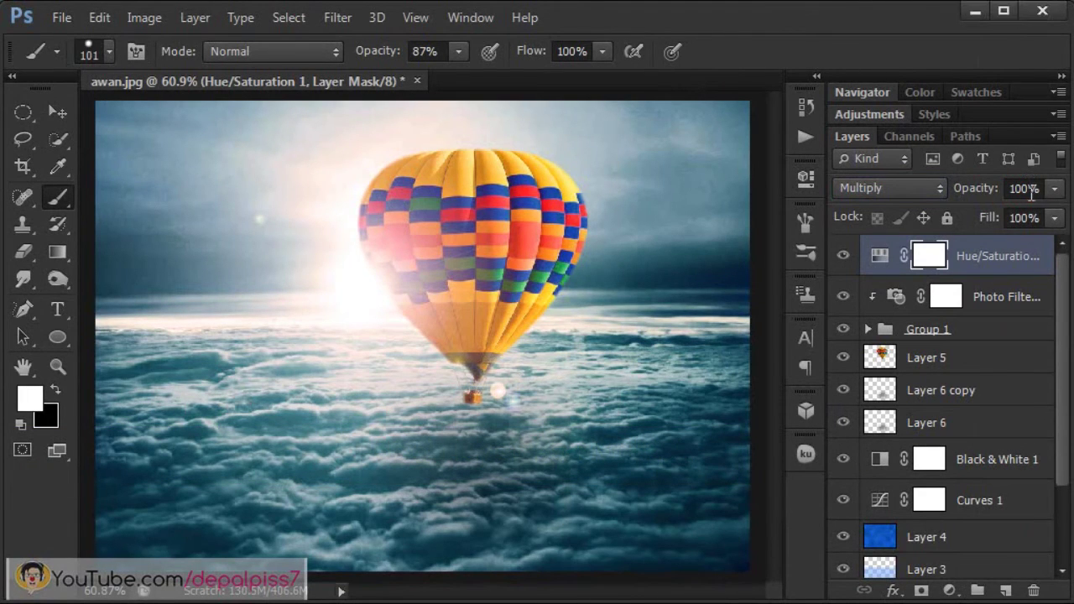
click(1003, 190)
text(0)
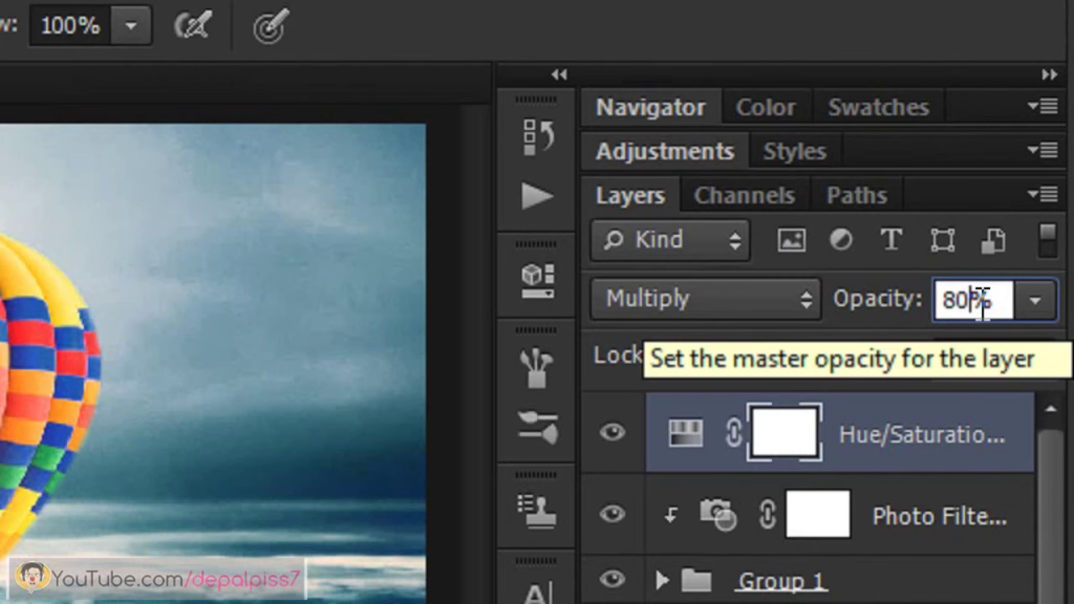
double_click(982, 301)
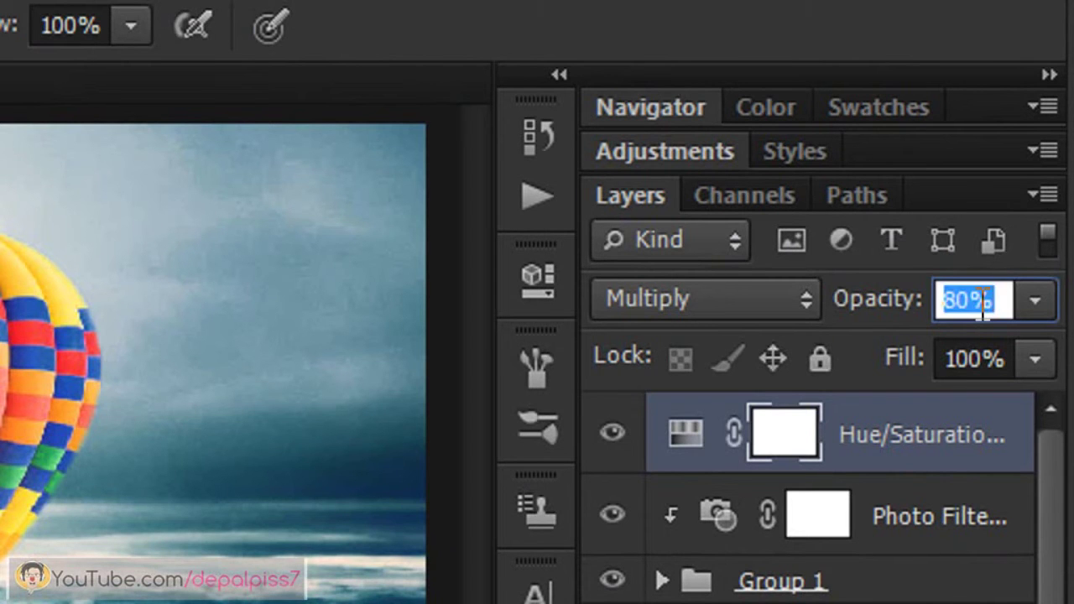
click(982, 300)
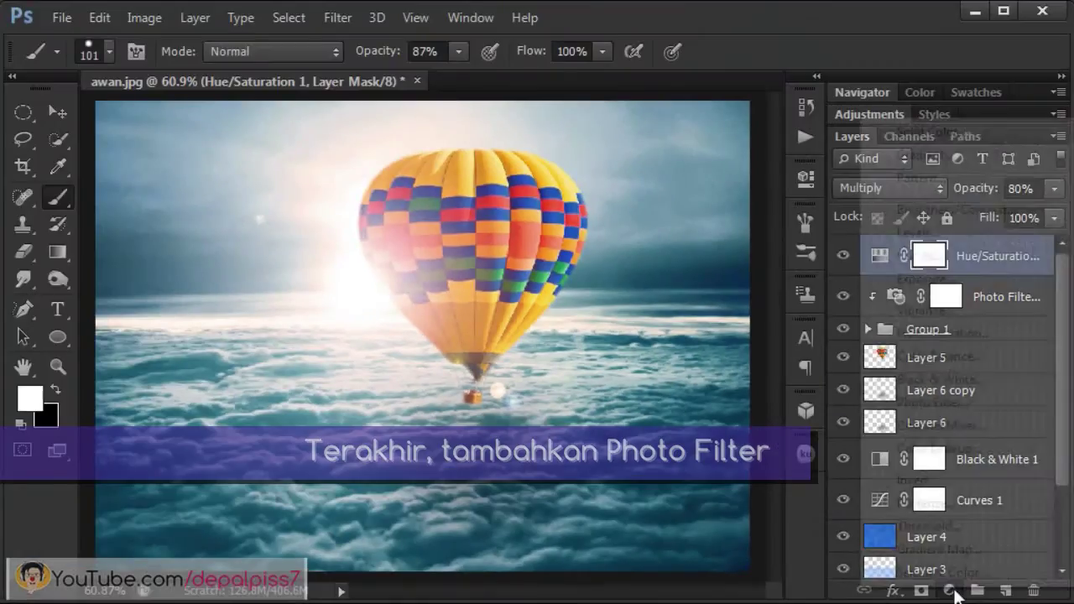
Step: Add a Photo Filter 3 adjustment layer using the Underwater filter at 70% density
click(949, 590)
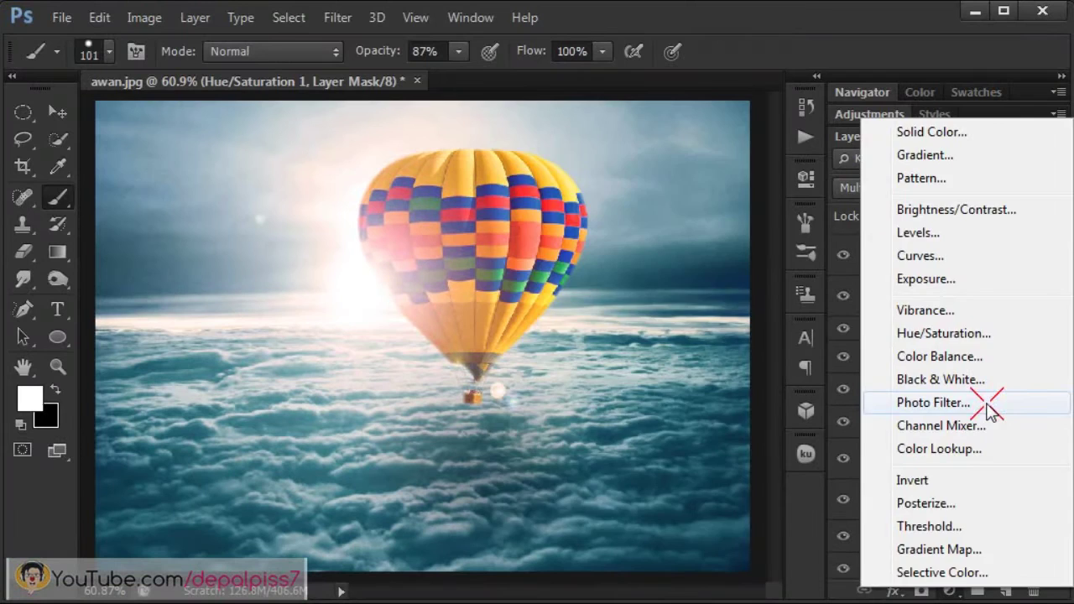
click(976, 401)
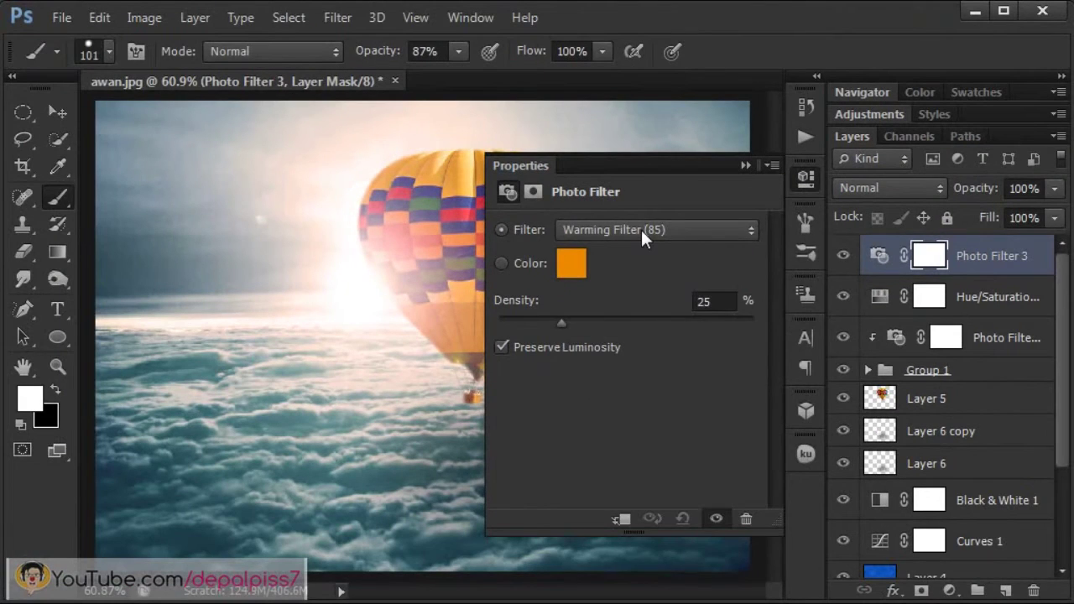
click(642, 230)
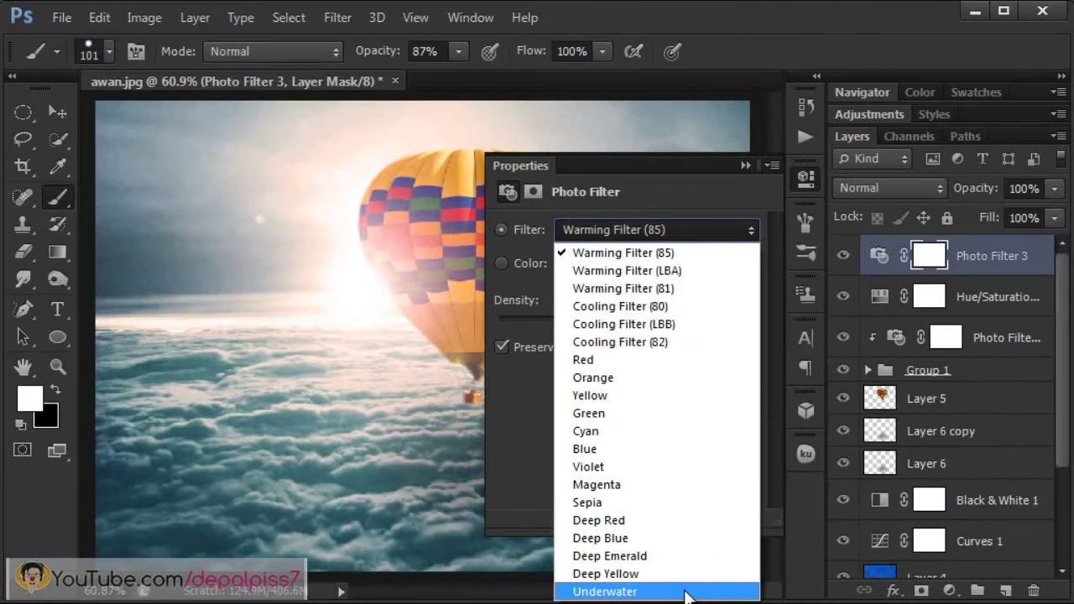
click(617, 587)
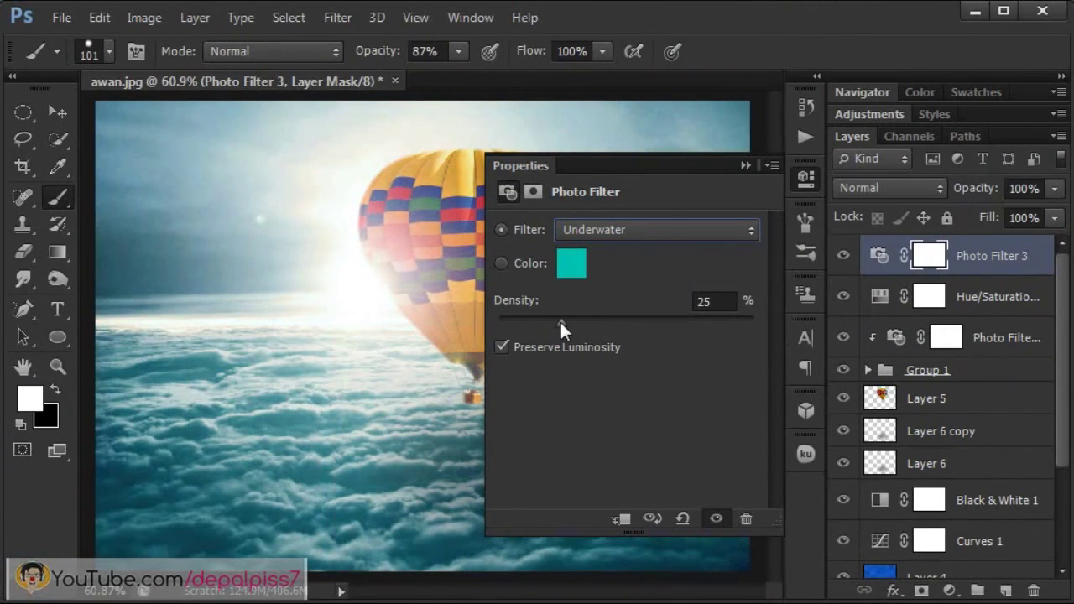
drag(560, 320, 605, 323)
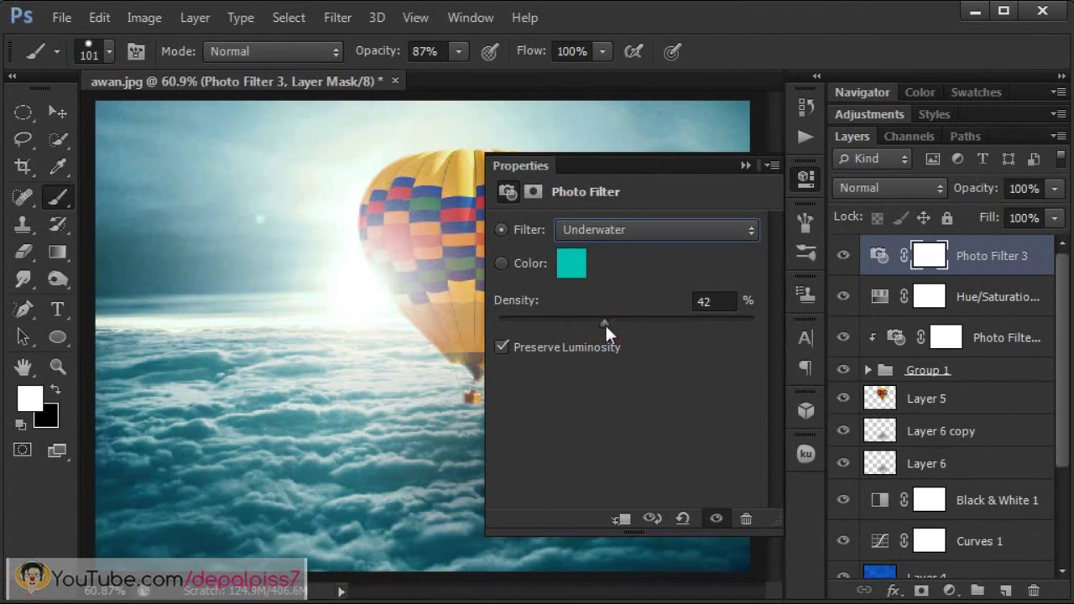
click(705, 300)
text(70)
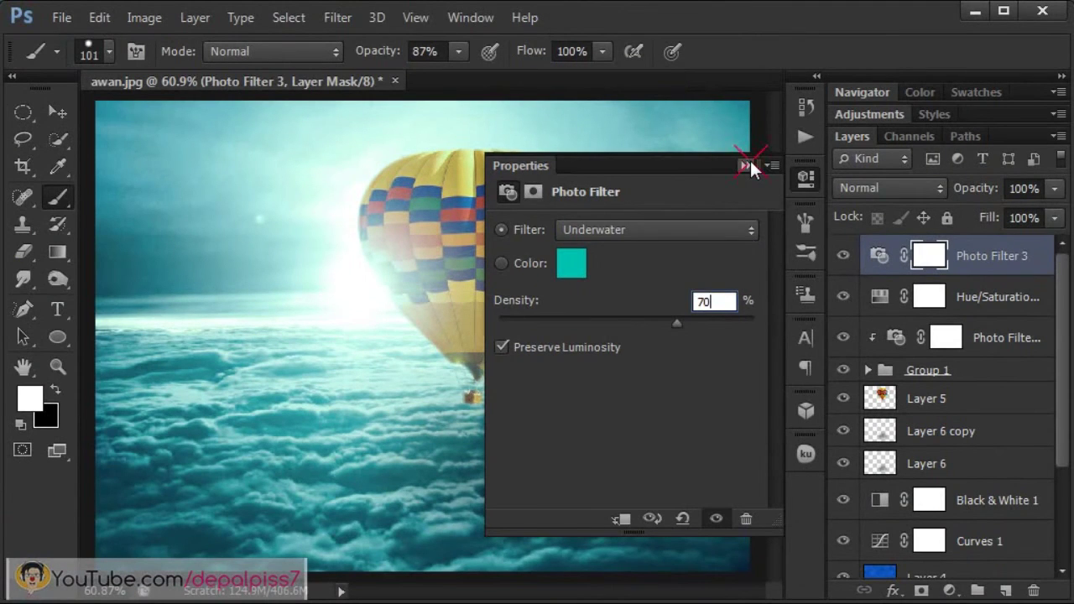
click(747, 165)
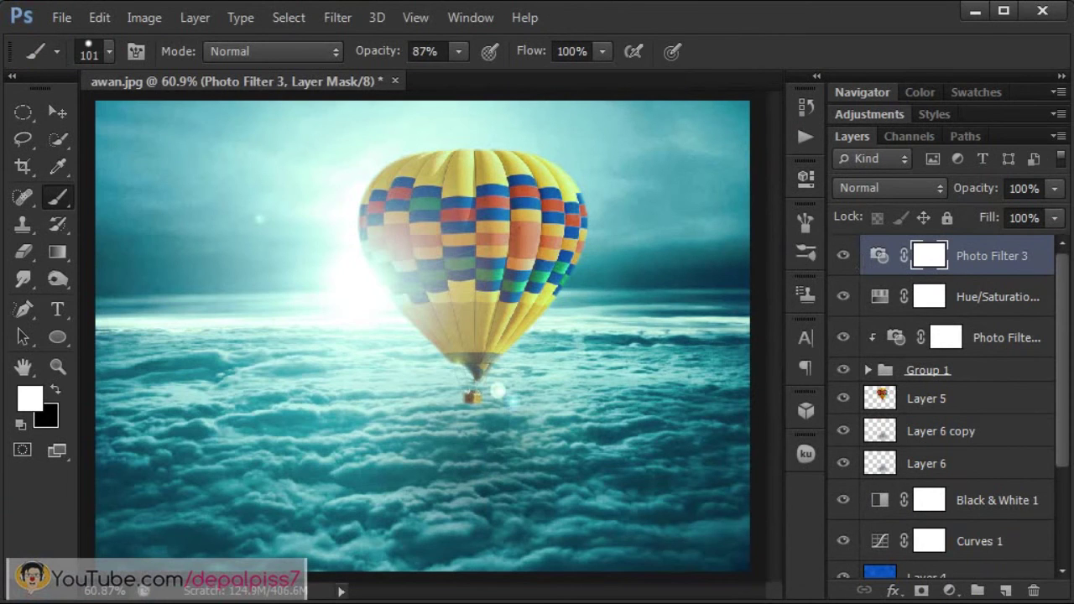
Step: Blend Photo Filter 3 as Overlay at 50% opacity, toggling its visibility to compare
click(889, 188)
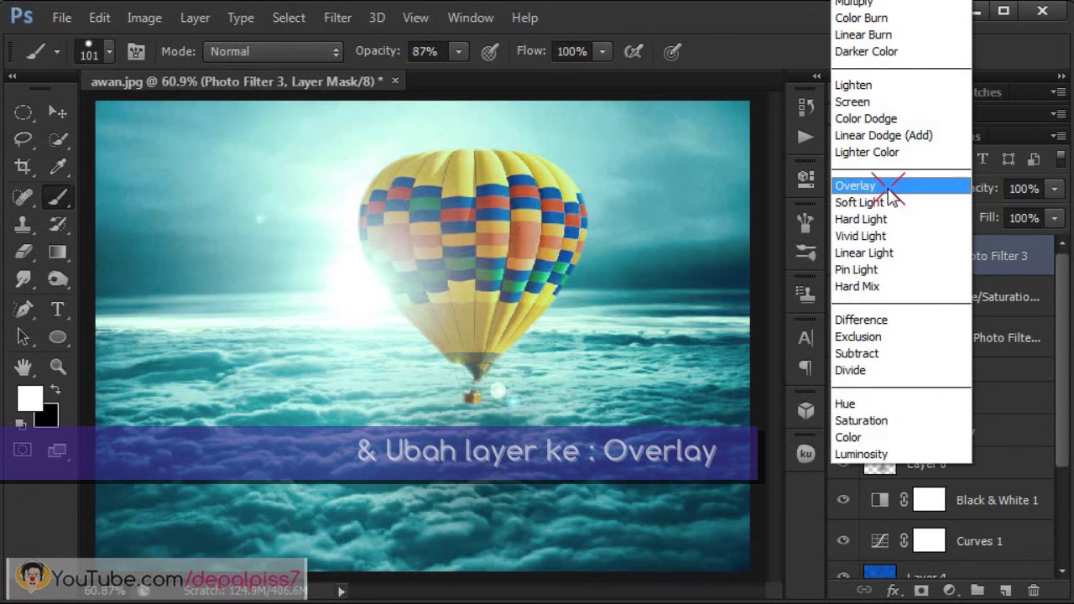
click(889, 188)
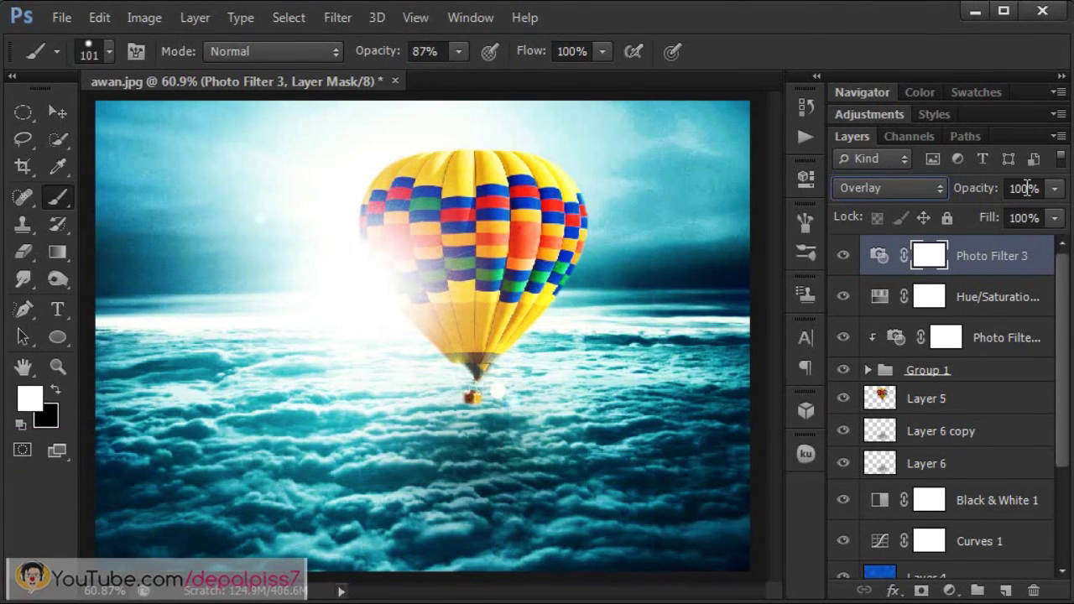
click(1016, 188)
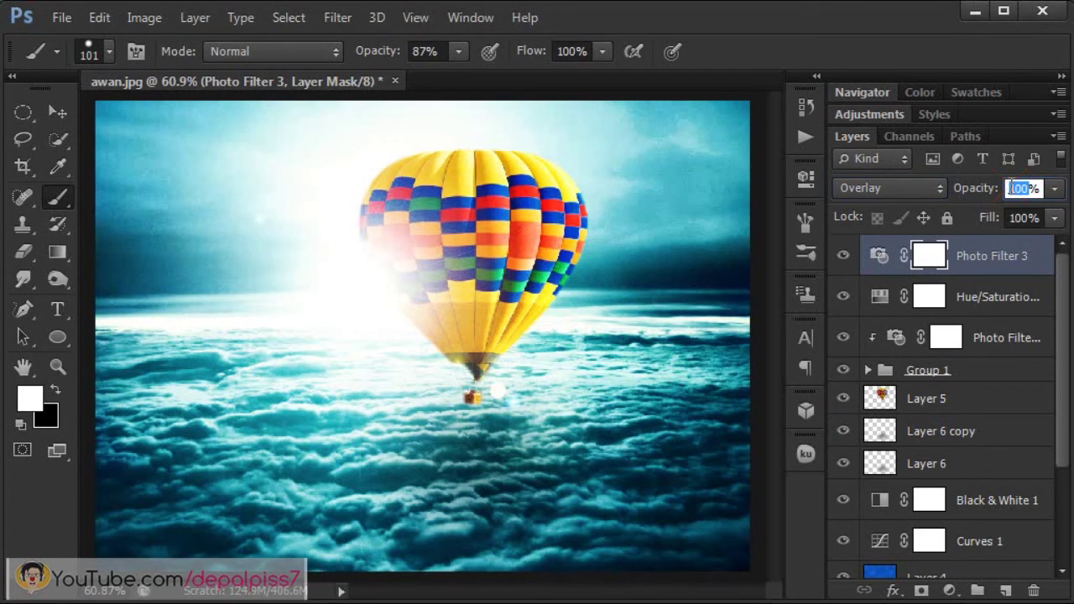
text(50)
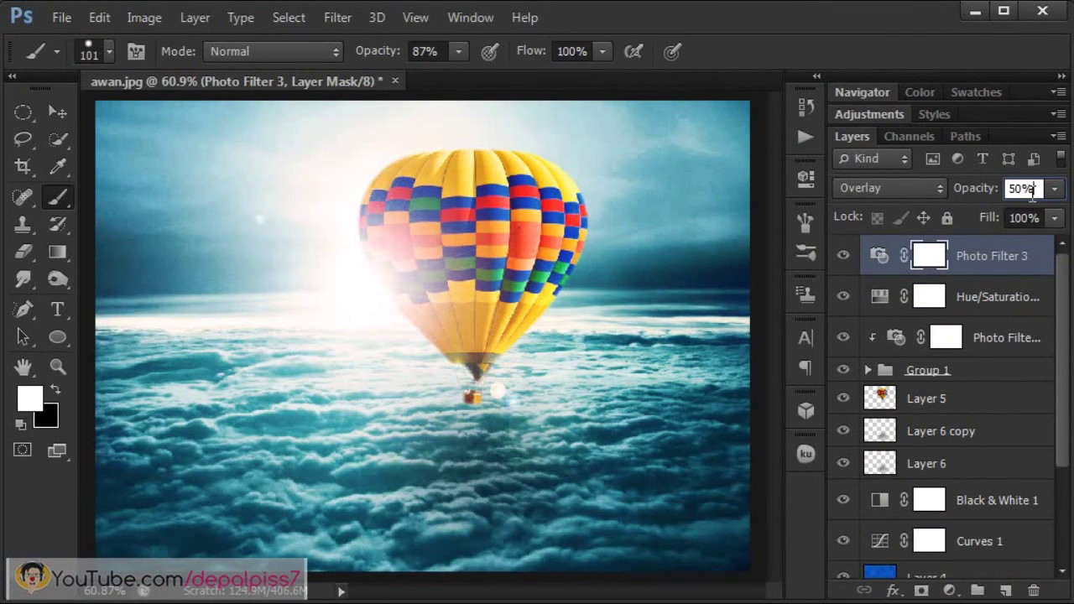
click(843, 256)
click(843, 256)
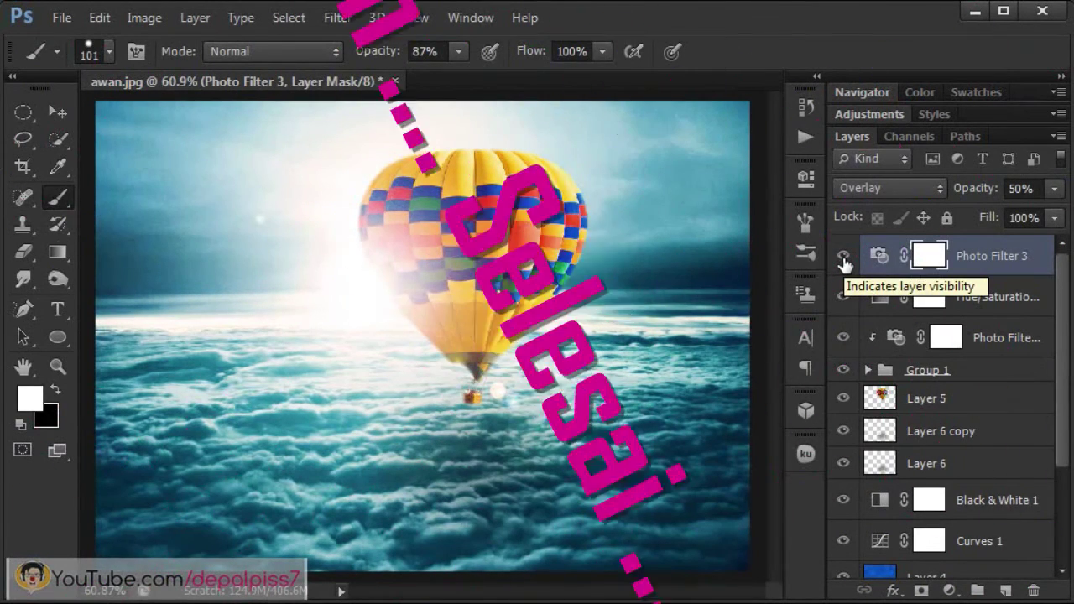
click(424, 20)
click(492, 231)
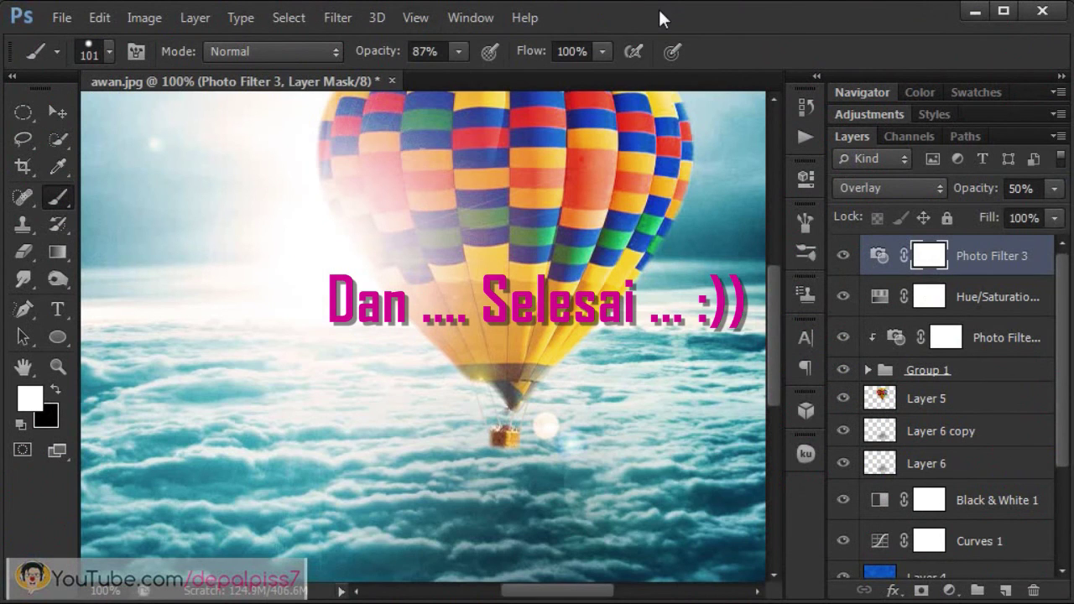
click(405, 21)
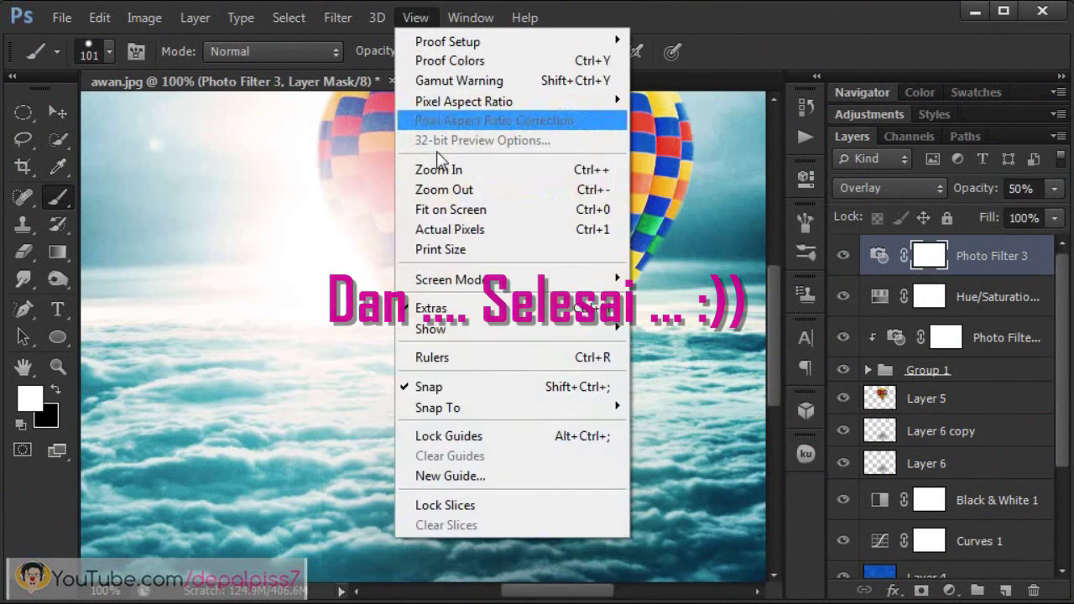
click(442, 209)
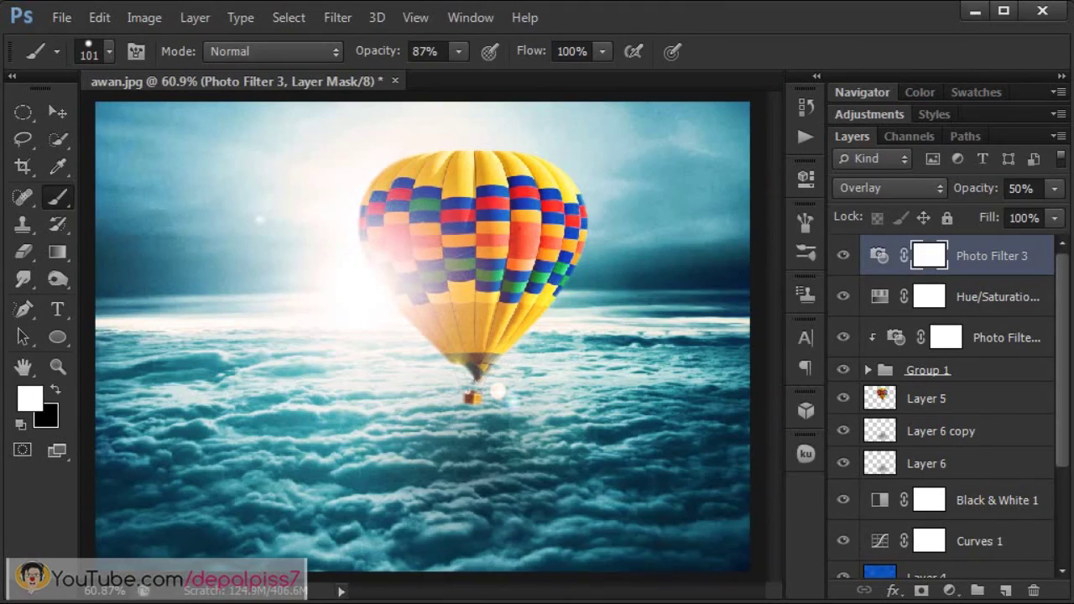